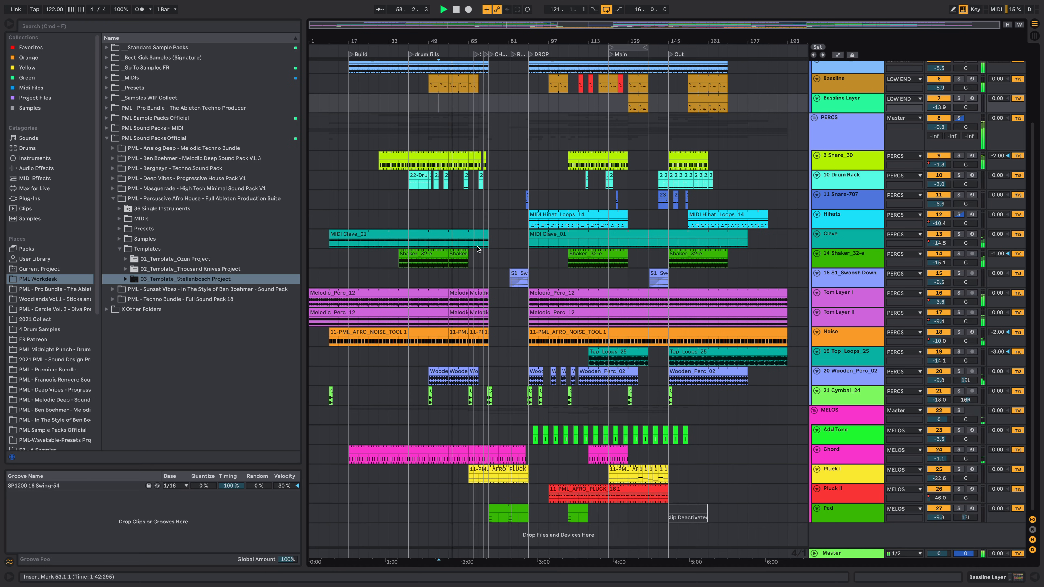
{"action": "scroll", "coordinate": [492, 251], "scroll_direction": "up", "scroll_amount": 5}
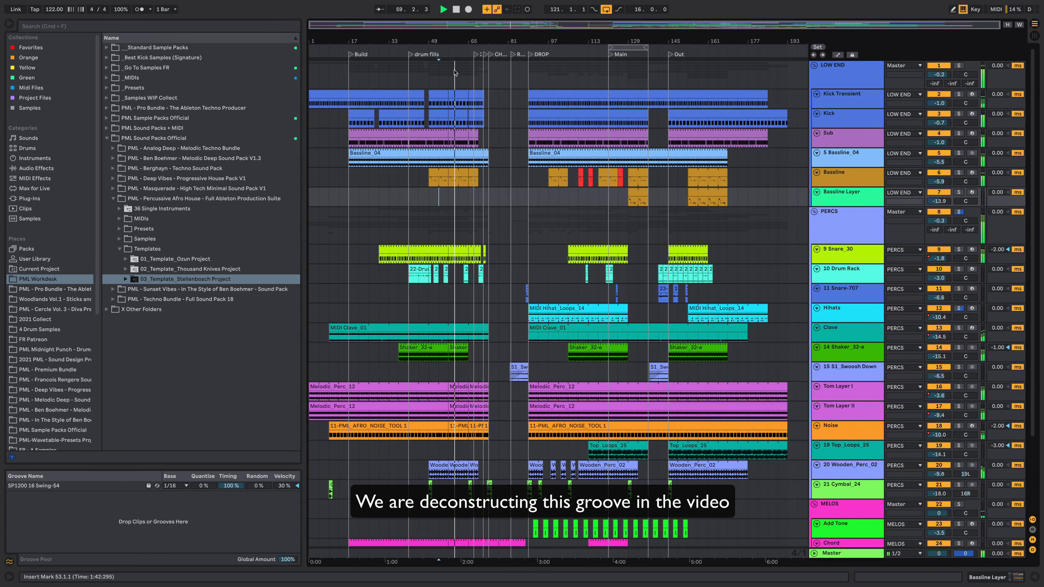
{"action": "left_click_drag", "start_coordinate": [468, 42], "coordinate": [468, 86]}
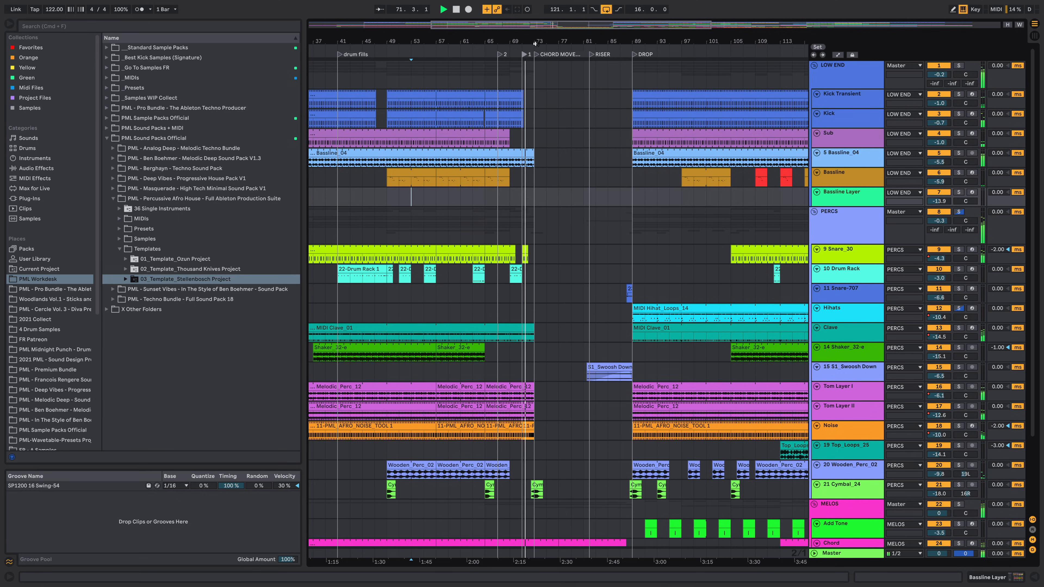
{"action": "left_click_drag", "start_coordinate": [535, 42], "coordinate": [501, 41]}
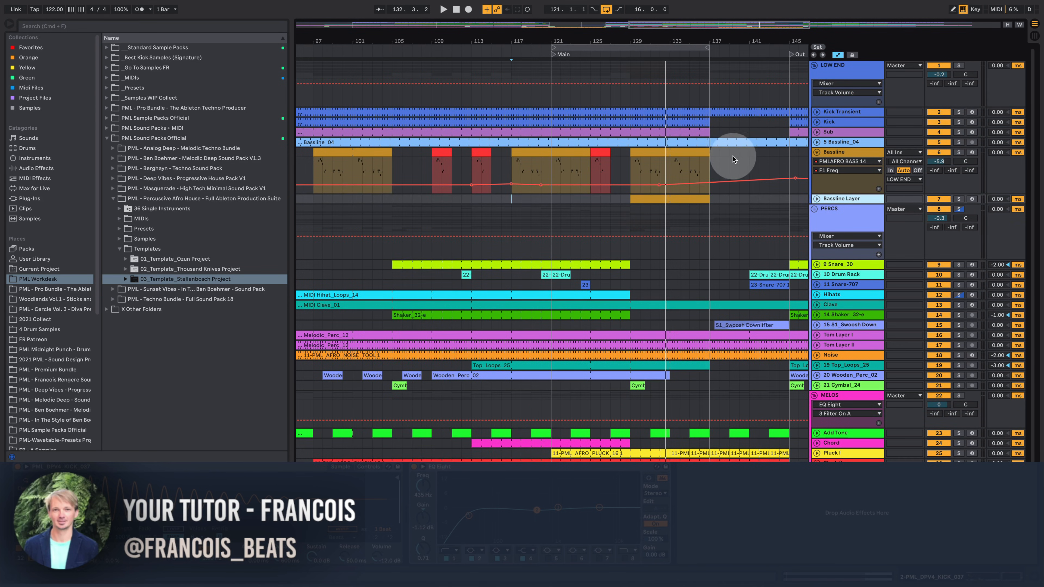
{"action": "left_click_drag", "start_coordinate": [611, 38], "coordinate": [611, 6]}
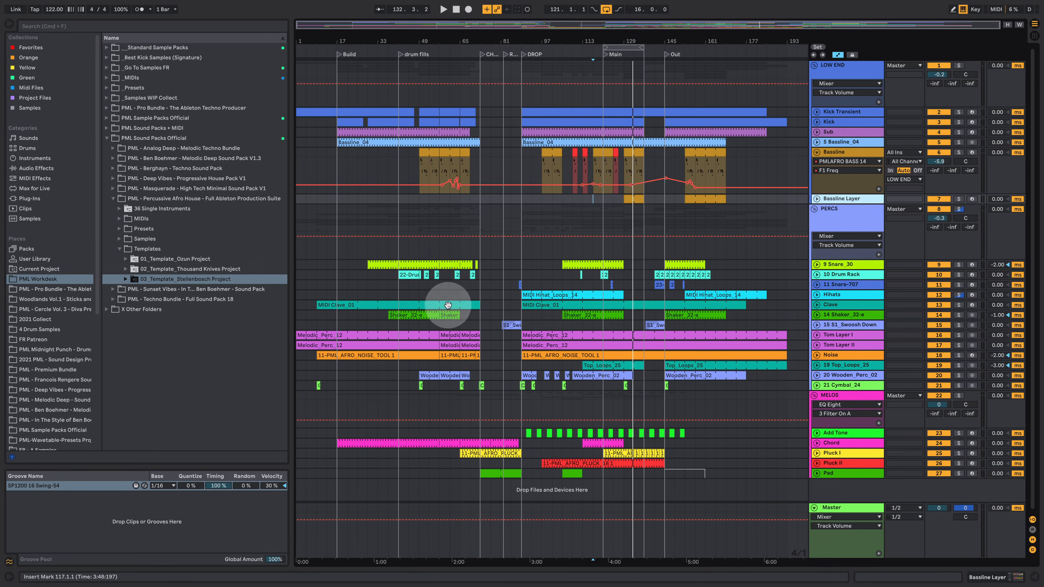
- Browse the Templates folder of the Percussive Afro House pack and highlight the Ozun, Thousand Knives and Stellenbosch projects
{"action": "left_click", "coordinate": [200, 201]}
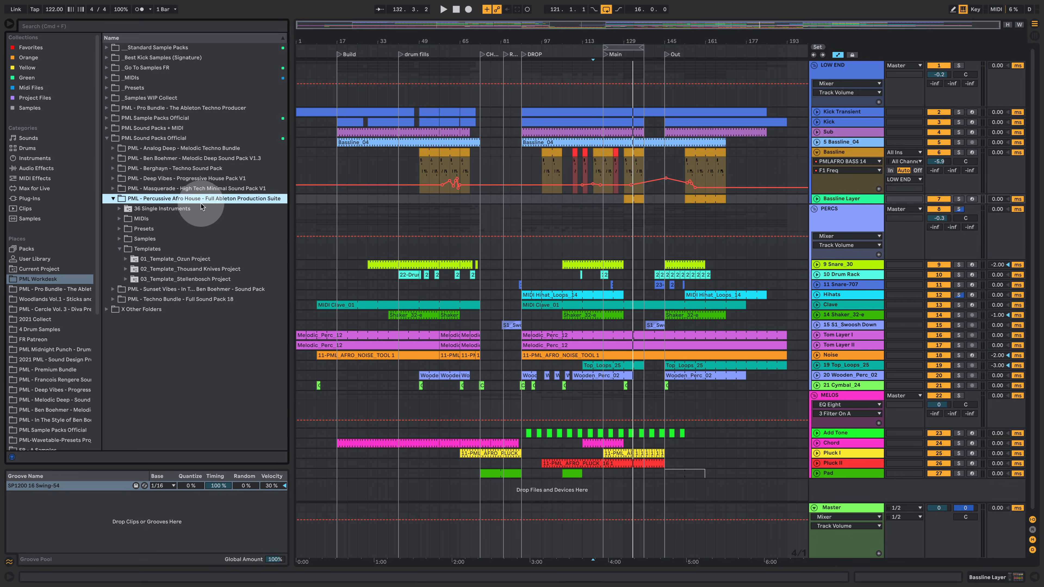
{"action": "left_click", "coordinate": [147, 249]}
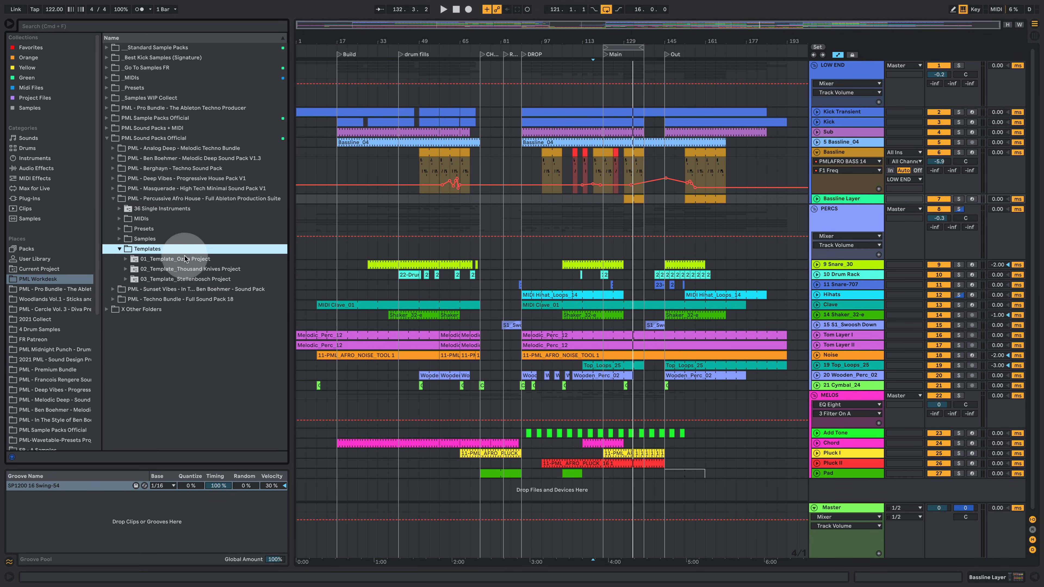
{"action": "left_click", "coordinate": [185, 258]}
{"action": "left_click", "coordinate": [190, 269]}
{"action": "left_click", "coordinate": [194, 278]}
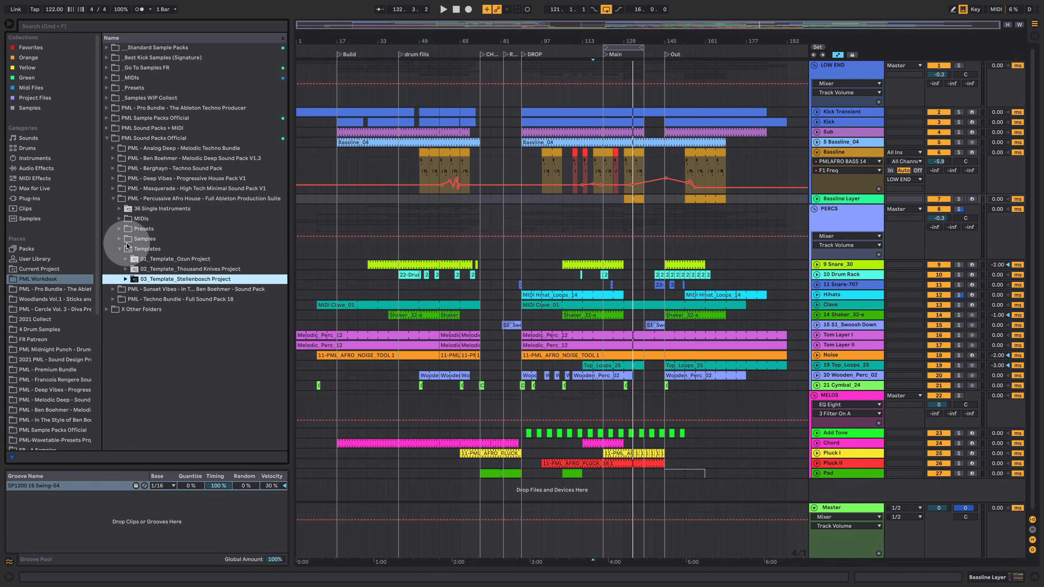
- Preview Melodic_Perc loops 01, 03, 07, 09 and 12 from the pack's Melodic Percussion Loops samples folder
{"action": "left_click", "coordinate": [124, 239]}
{"action": "left_click", "coordinate": [120, 238]}
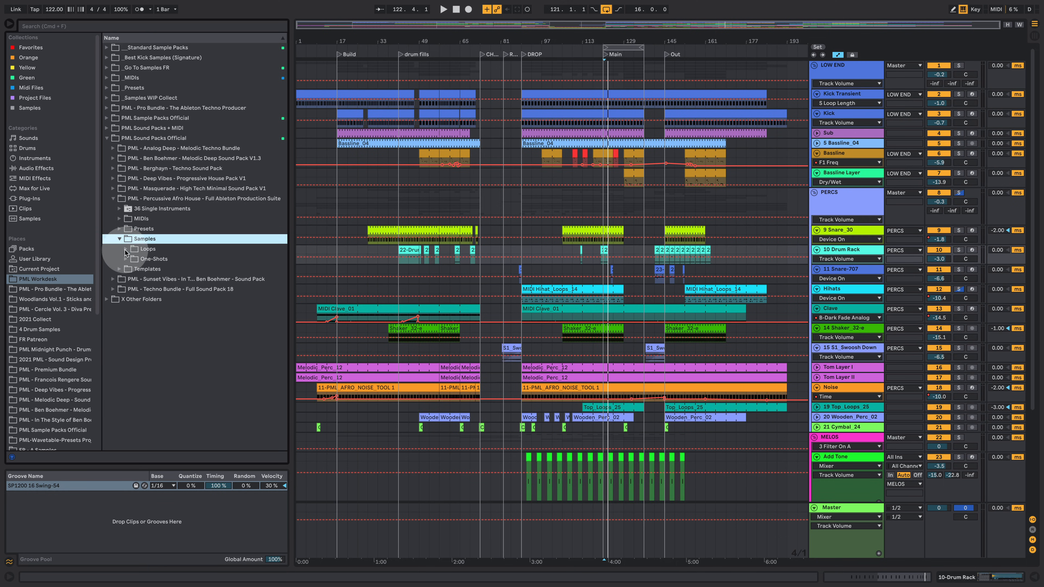
{"action": "left_click", "coordinate": [125, 251]}
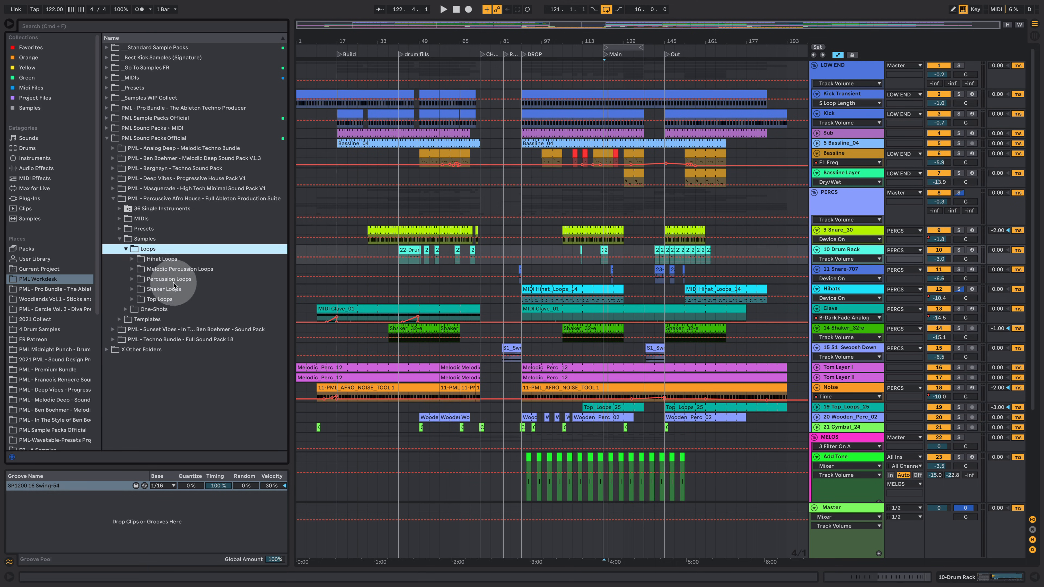
{"action": "left_click", "coordinate": [131, 270]}
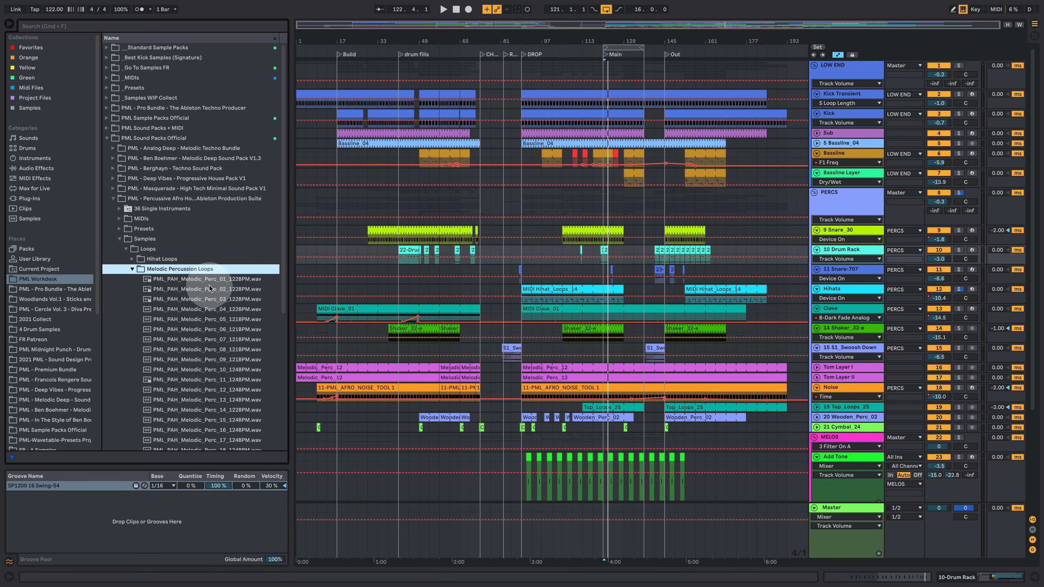
{"action": "left_click", "coordinate": [209, 282]}
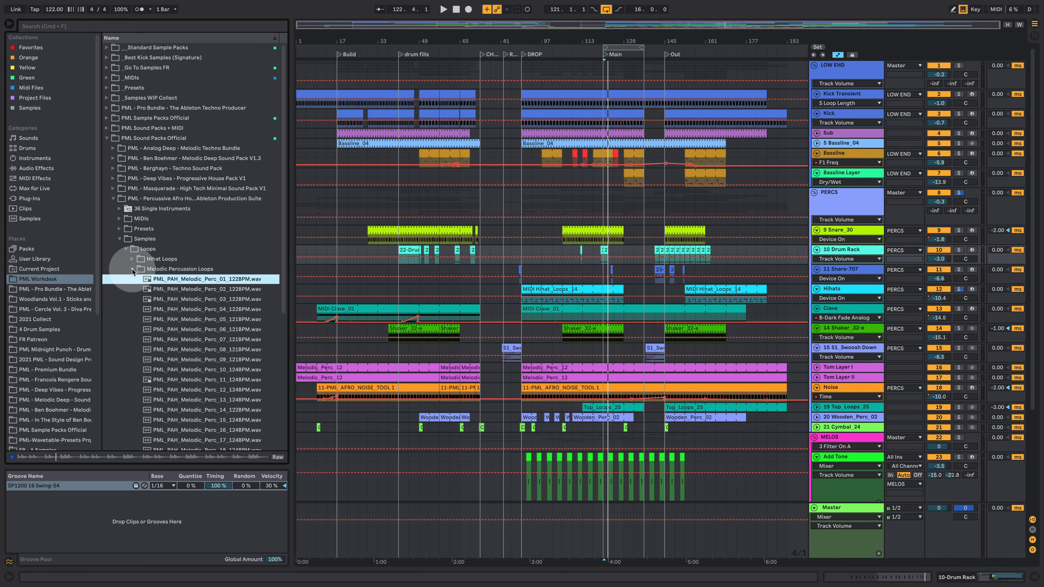
{"action": "left_click", "coordinate": [178, 300]}
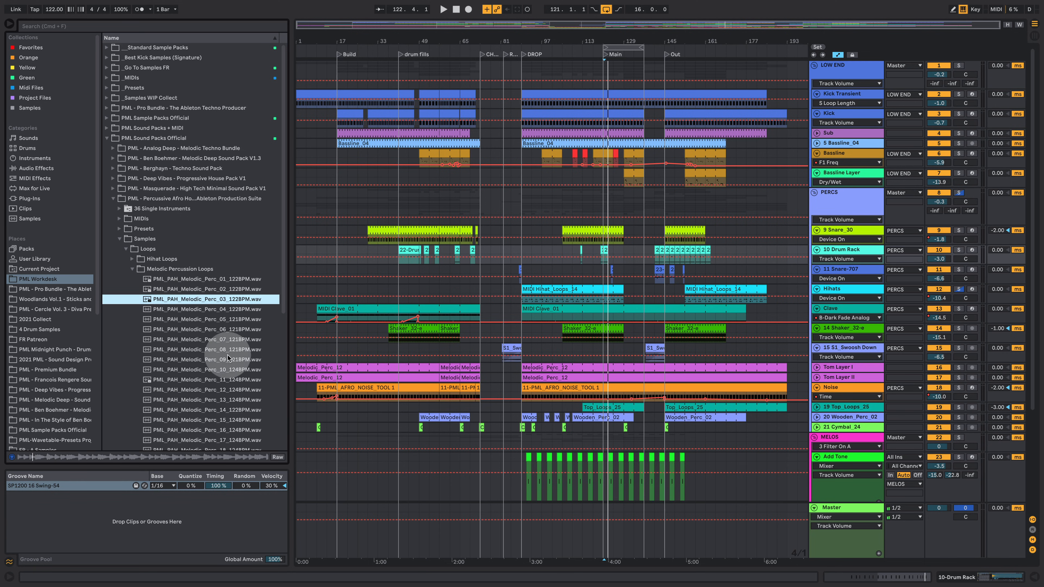
{"action": "left_click", "coordinate": [221, 340]}
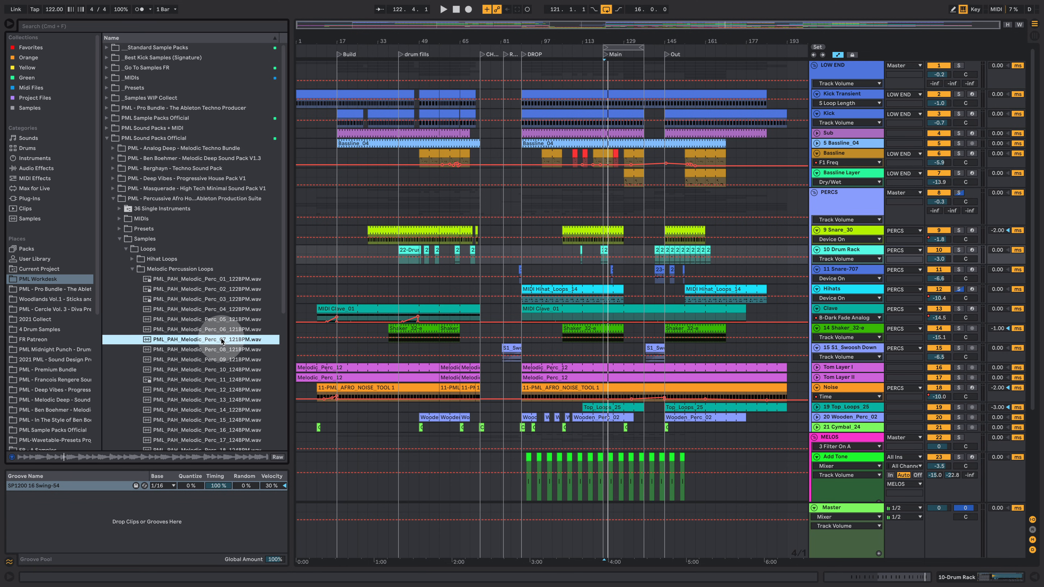
{"action": "left_click", "coordinate": [211, 362]}
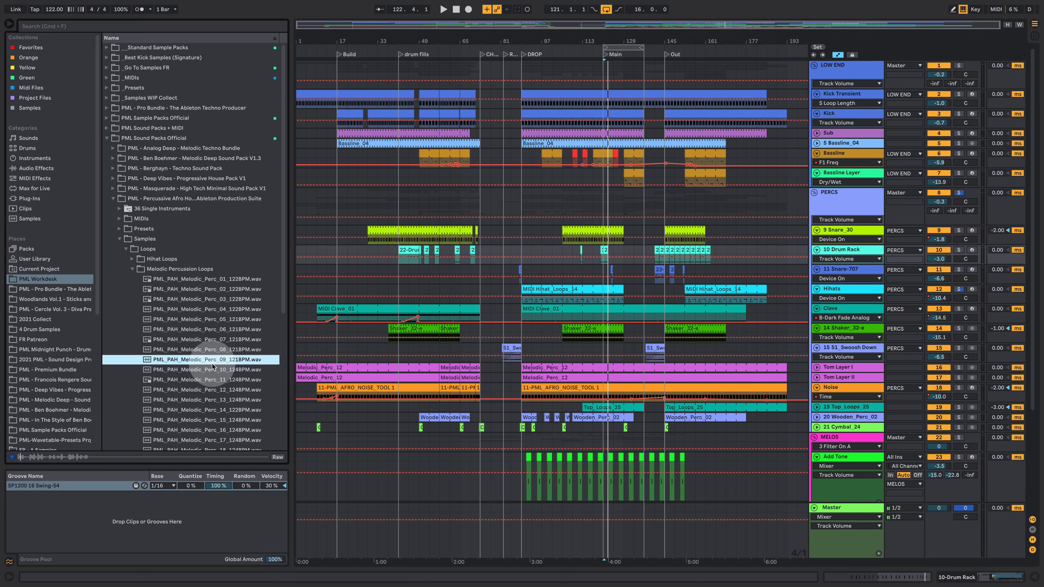
{"action": "left_click", "coordinate": [209, 390]}
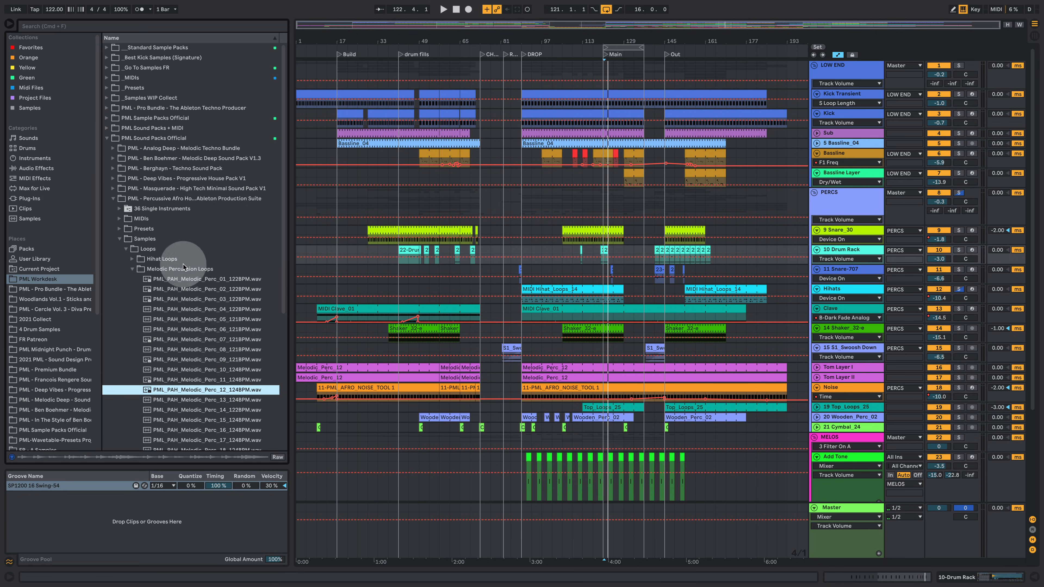
- Preview Shaker-19-e and Shaker-24 from the Shaker Loops folder and Top_Loop_05 from the Top Loops folder
{"action": "left_click", "coordinate": [132, 268]}
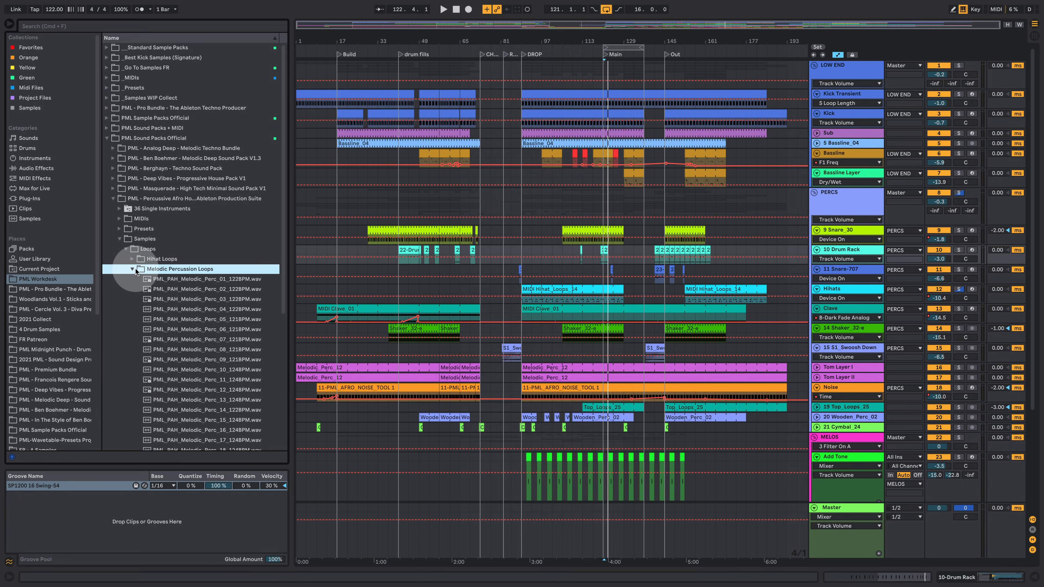
{"action": "left_click", "coordinate": [132, 289]}
{"action": "left_click", "coordinate": [186, 319]}
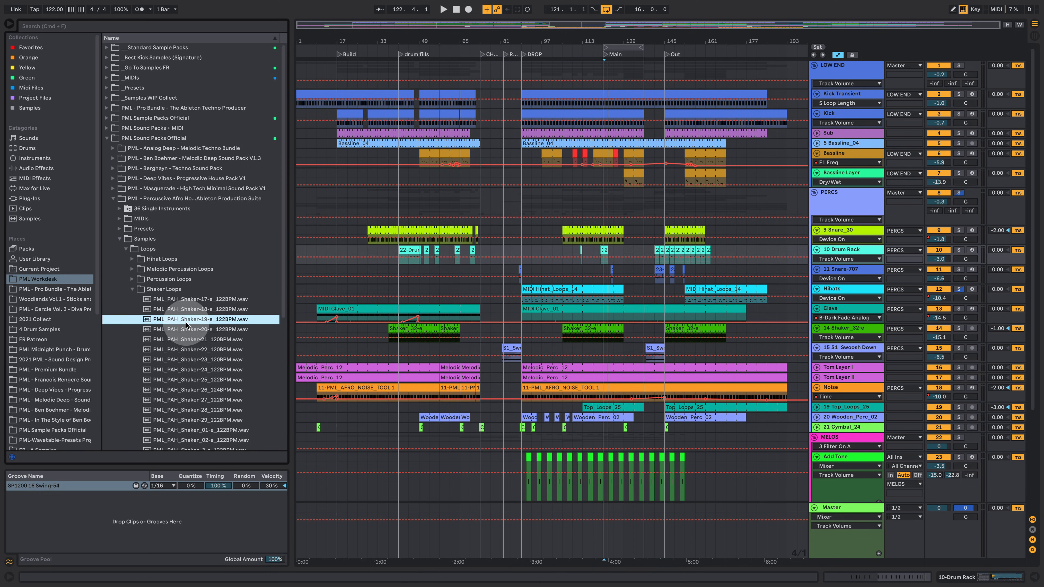
{"action": "left_click", "coordinate": [198, 367]}
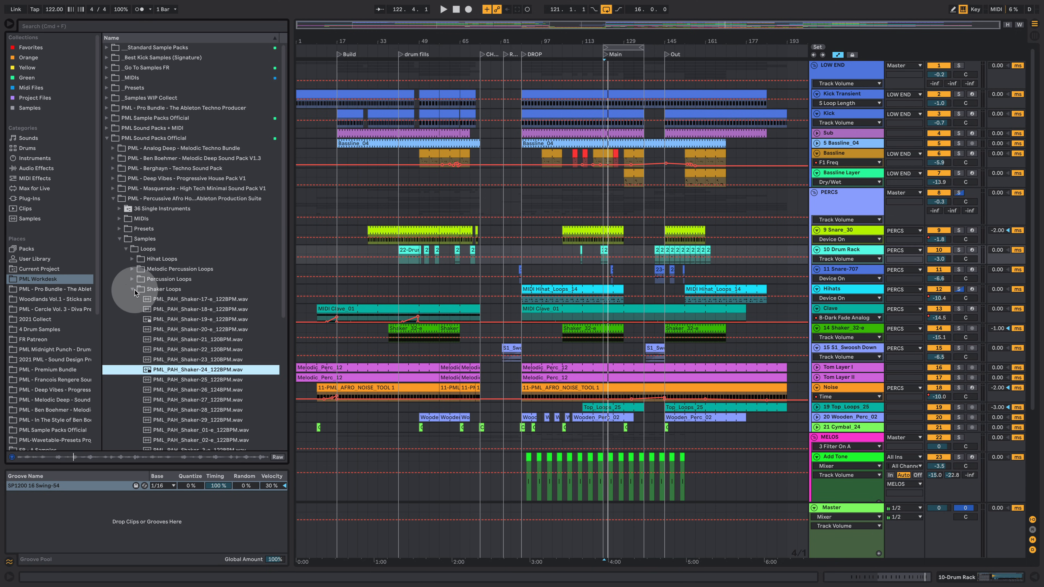
{"action": "left_click", "coordinate": [133, 289]}
{"action": "left_click", "coordinate": [132, 298]}
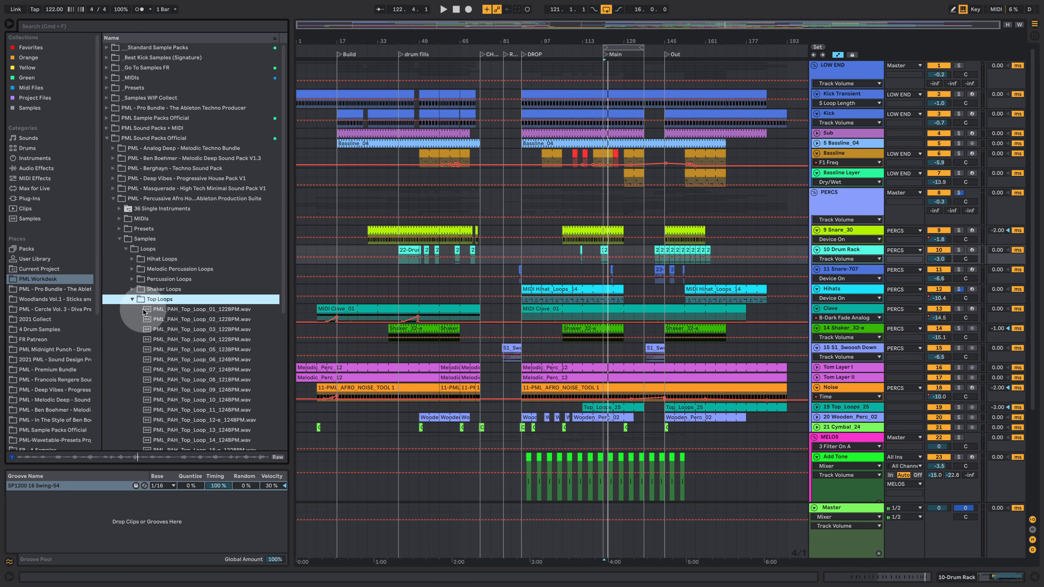
{"action": "left_click", "coordinate": [203, 349]}
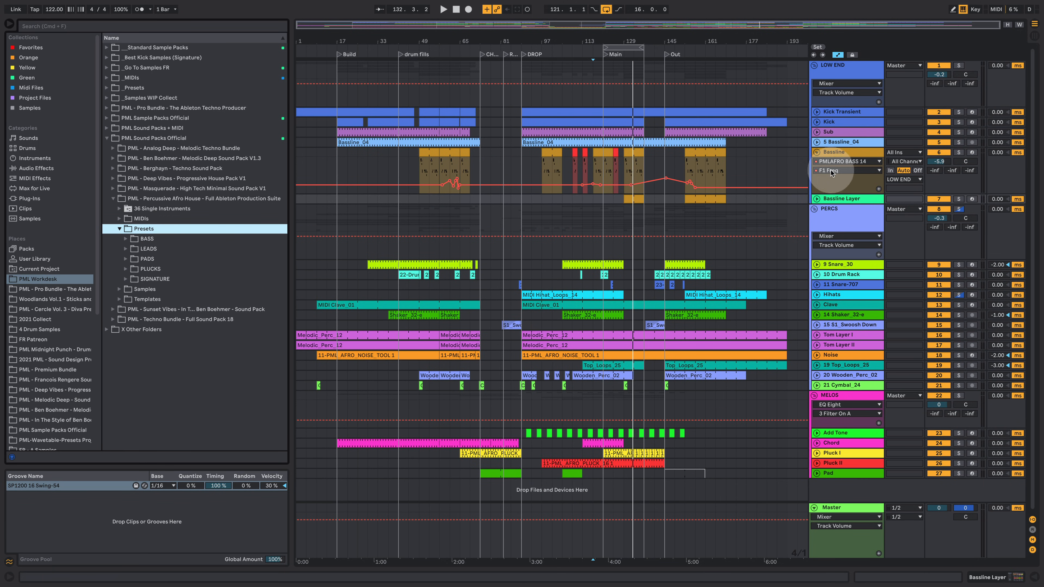
- Show the Bassline track's devices and play its clip from bar 129 with the track soloed
{"action": "double_click", "coordinate": [835, 153]}
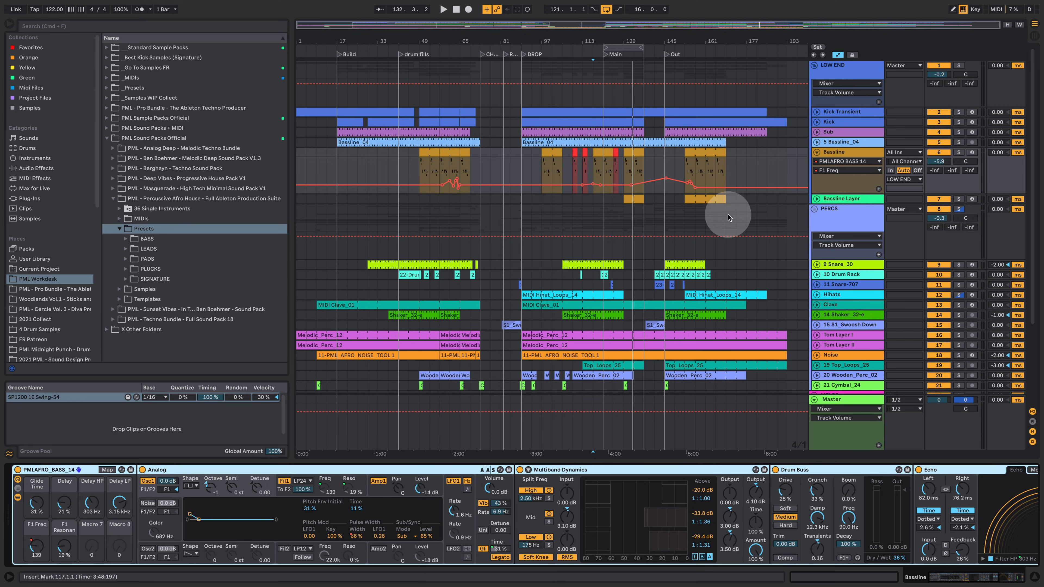
{"action": "left_click", "coordinate": [626, 153]}
{"action": "key", "text": "space"}
{"action": "left_click", "coordinate": [958, 153]}
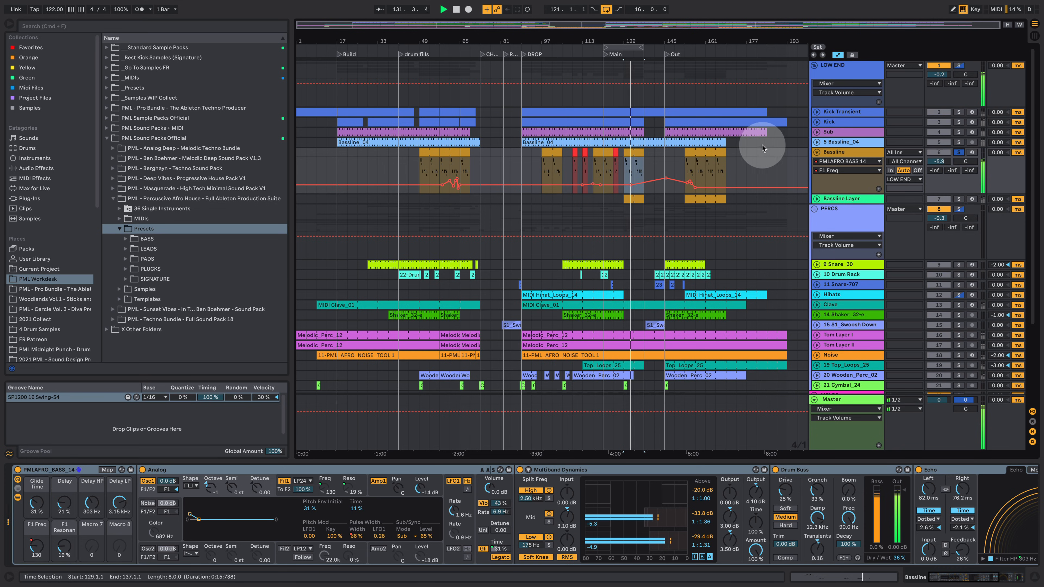
- Look through the bassline files in the pack's MIDIs folder, collapse it and hide the device chain
{"action": "left_click", "coordinate": [120, 219]}
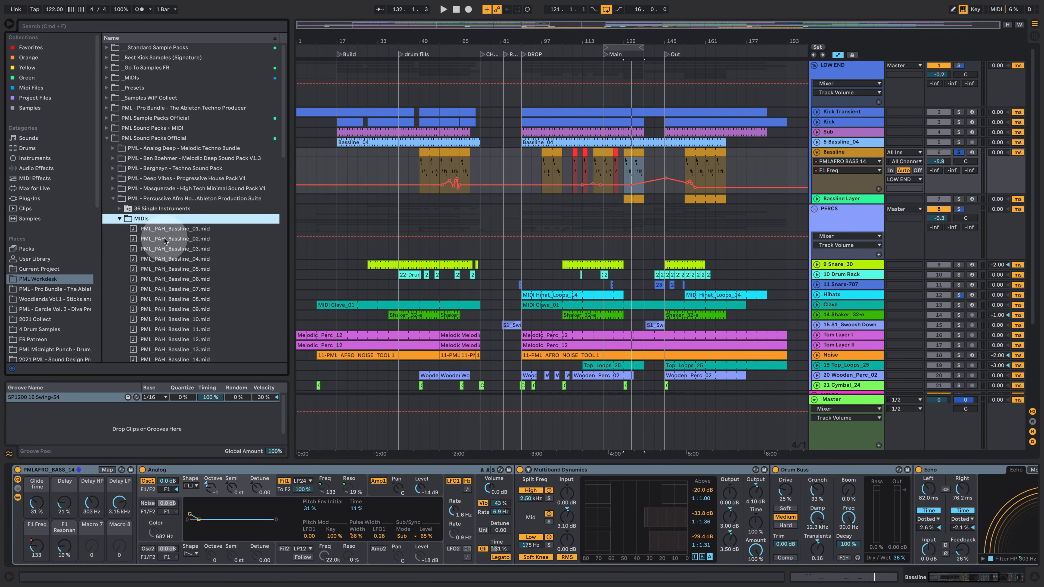
{"action": "left_click", "coordinate": [121, 220]}
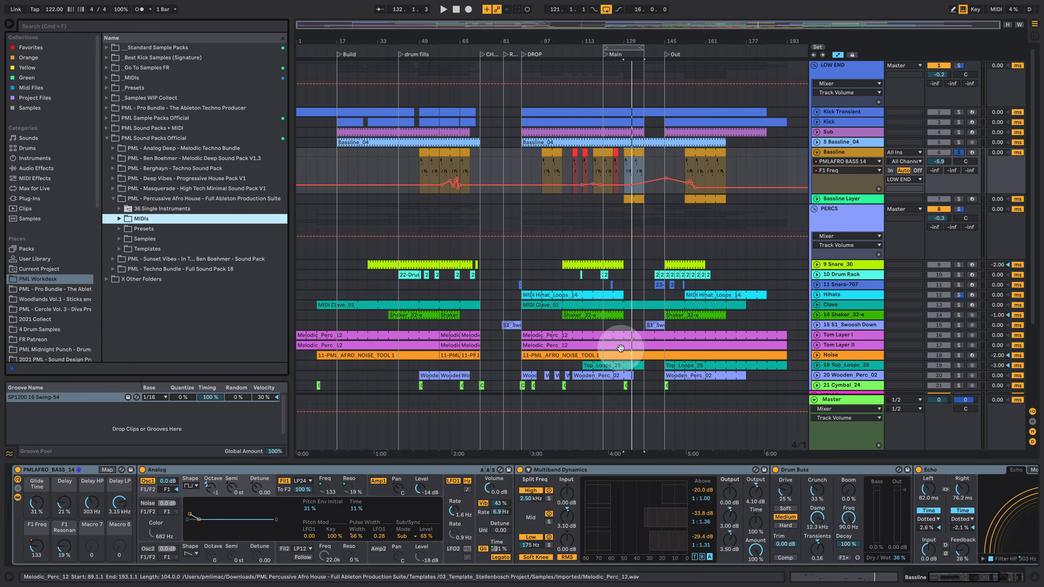
{"action": "left_click", "coordinate": [1032, 577]}
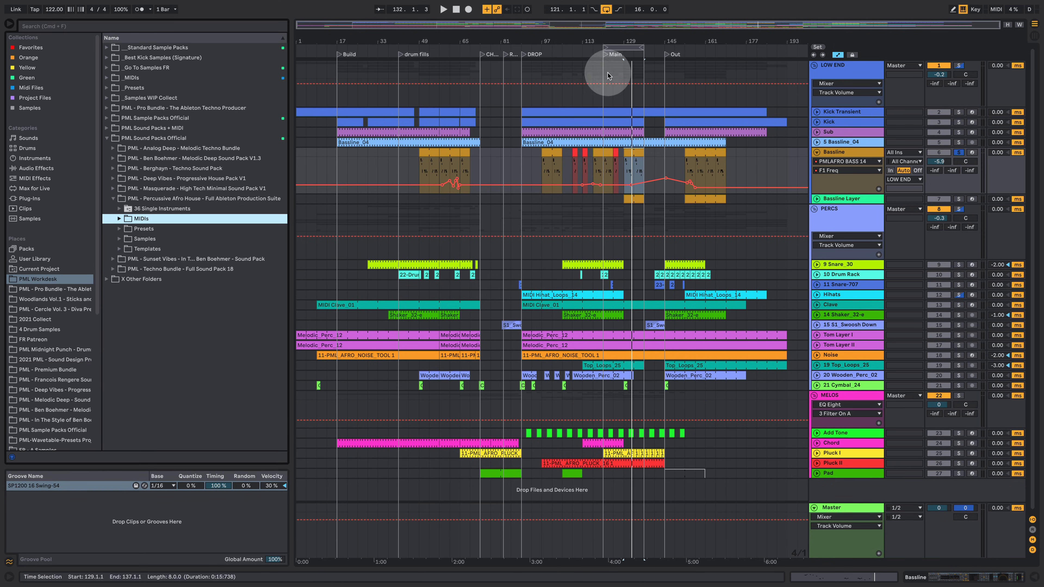
- Select bars 121 to 137 of the Main section in the LOW END group and solo the Kick track
{"action": "left_click_drag", "start_coordinate": [604, 71], "coordinate": [647, 70]}
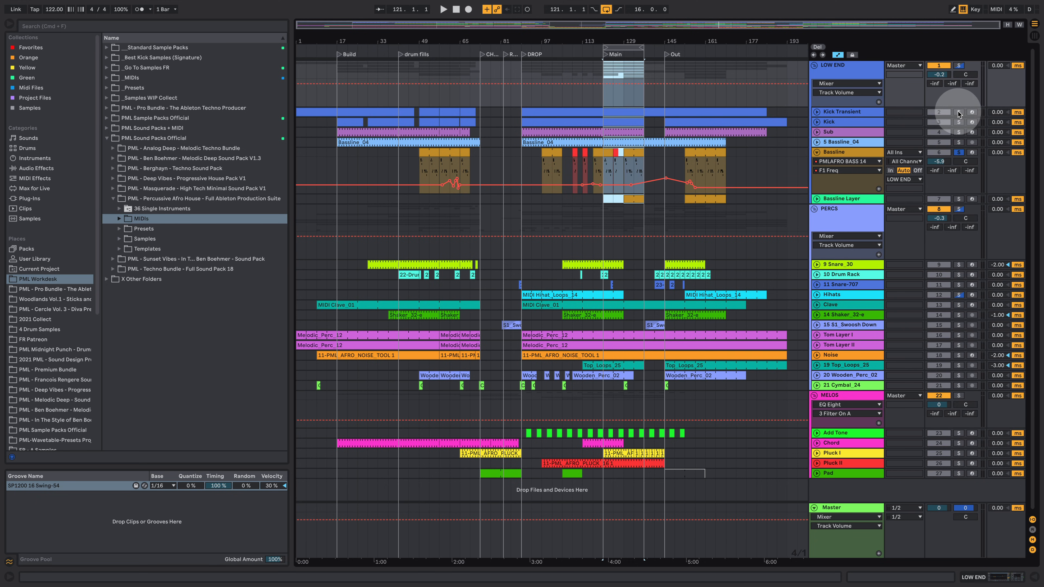
{"action": "left_click_drag", "start_coordinate": [619, 39], "coordinate": [554, 41]}
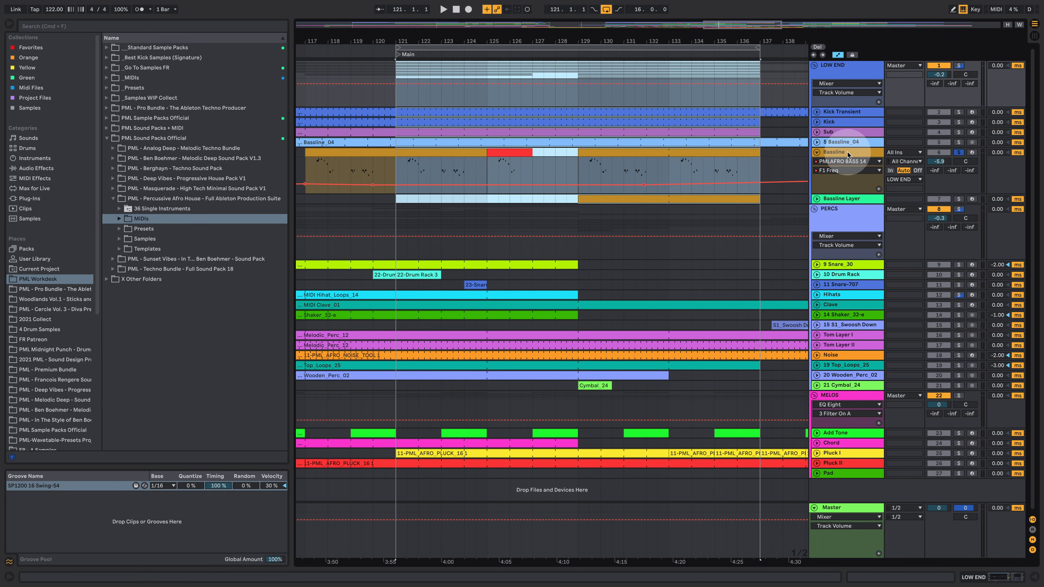
{"action": "left_click", "coordinate": [959, 112], "text": "super"}
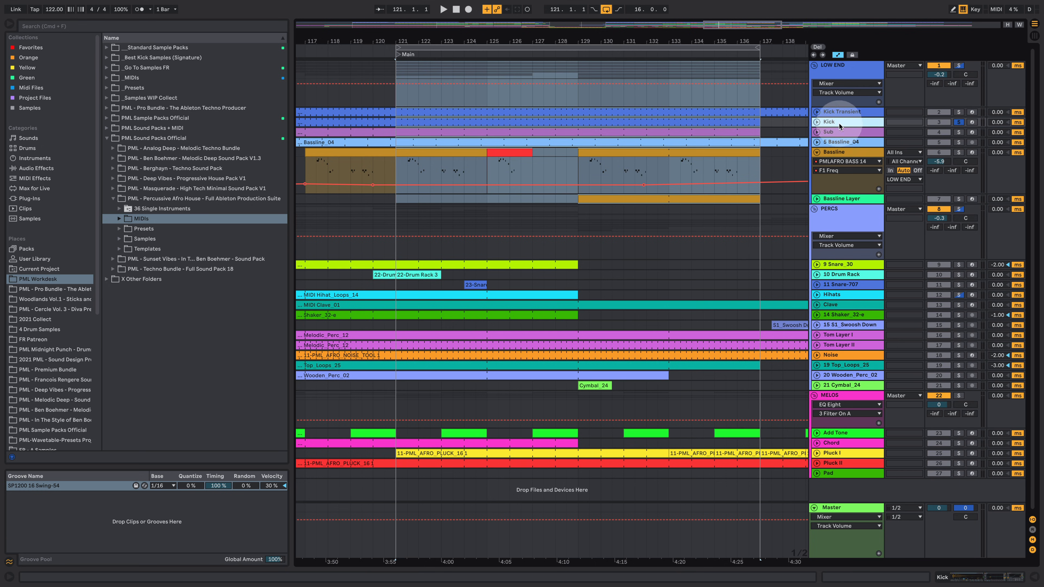
- Unfold the Kick track and show its device chain
{"action": "left_click", "coordinate": [818, 122]}
{"action": "left_click", "coordinate": [817, 123]}
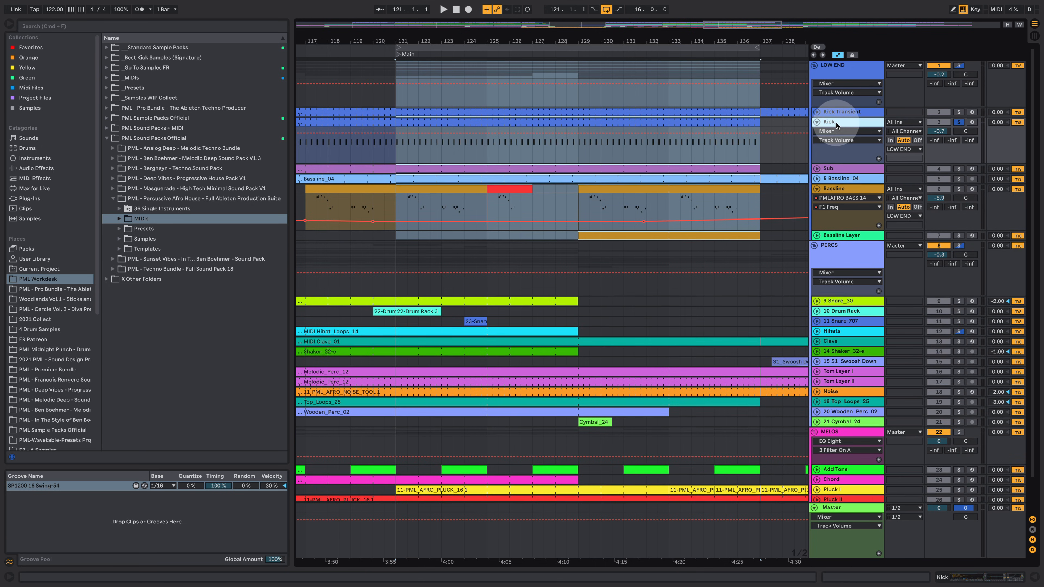
{"action": "double_click", "coordinate": [836, 123]}
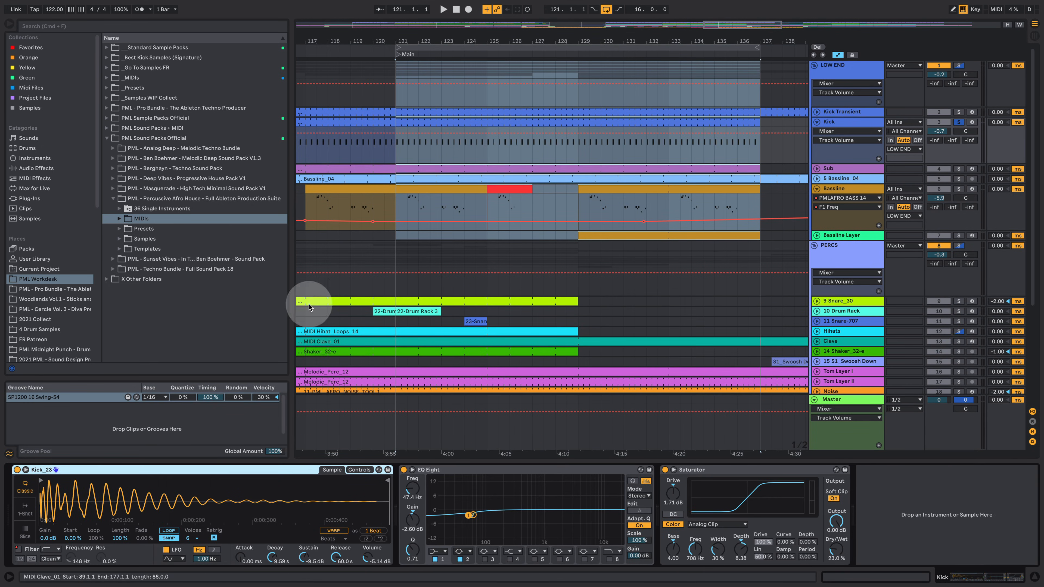
- View the notes of the Kick clip, return to the Kick devices and listen to the soloed kick
{"action": "double_click", "coordinate": [420, 122]}
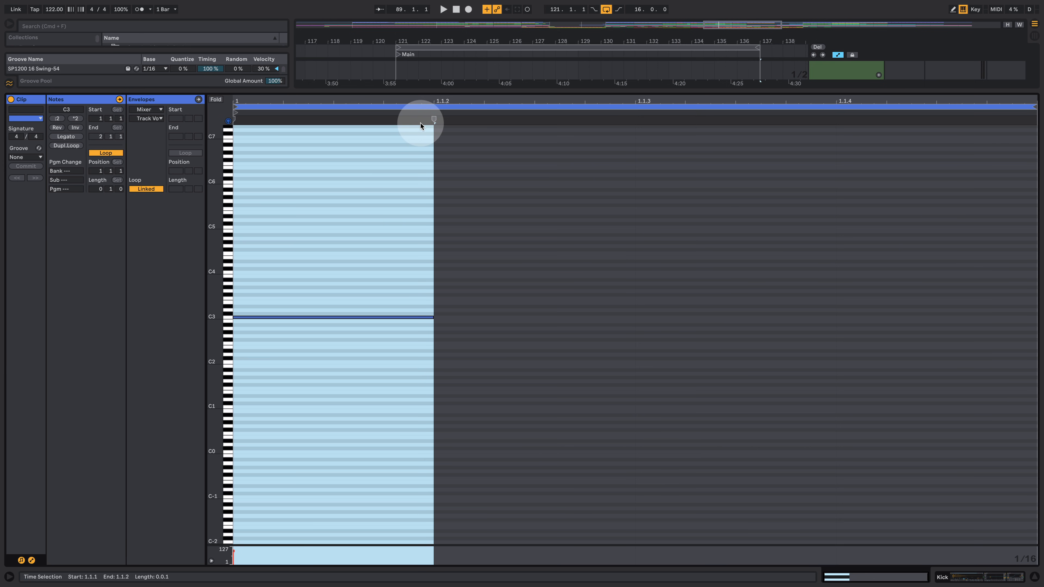
{"action": "key", "text": "space"}
{"action": "left_click", "coordinate": [1020, 580]}
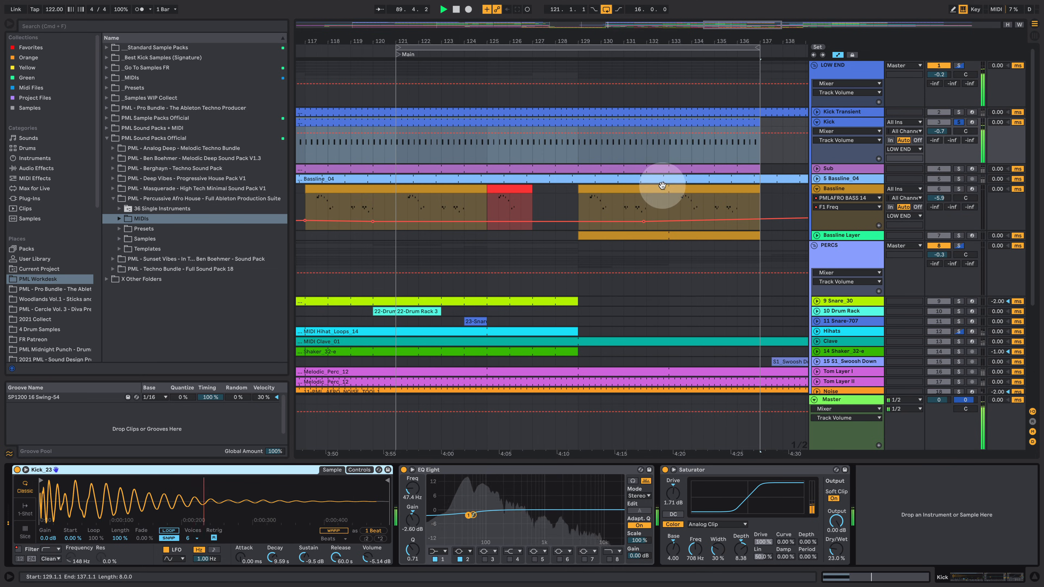
{"action": "key", "text": "space"}
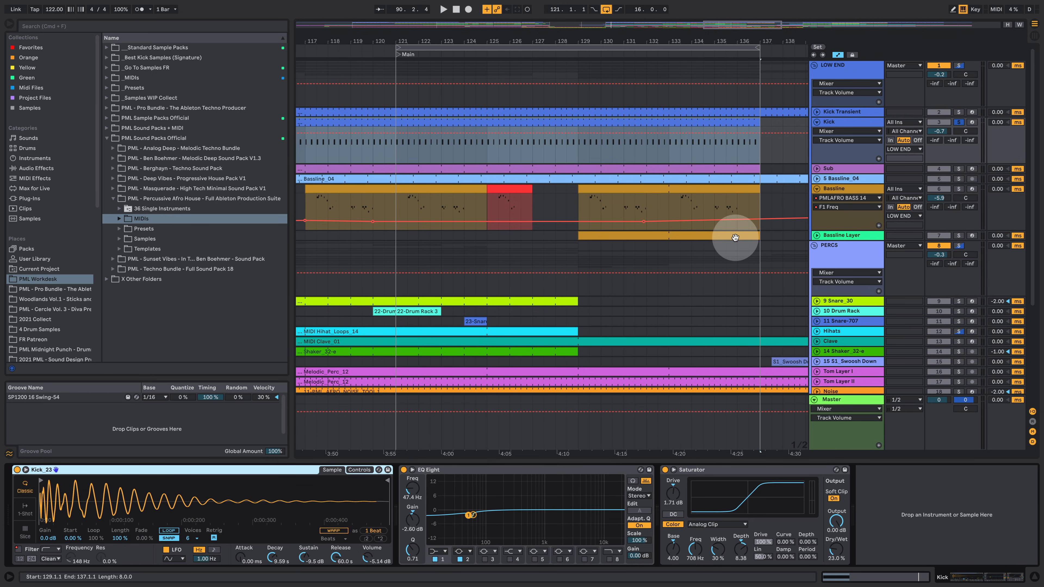
{"action": "key", "text": "space"}
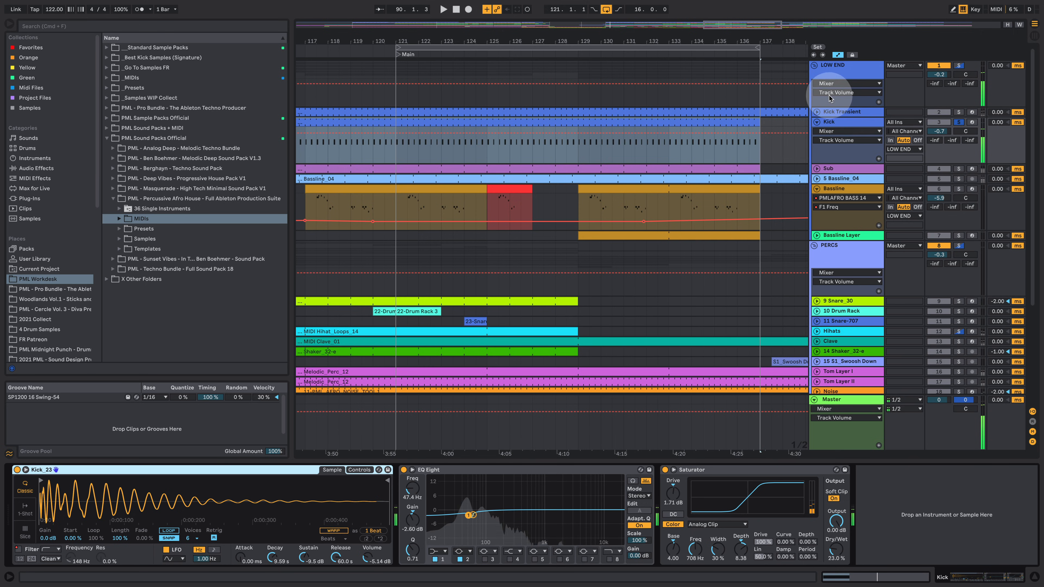
- Unfold the Kick Transient track, show its devices and listen to it soloed together with the Kick track
{"action": "left_click", "coordinate": [817, 111]}
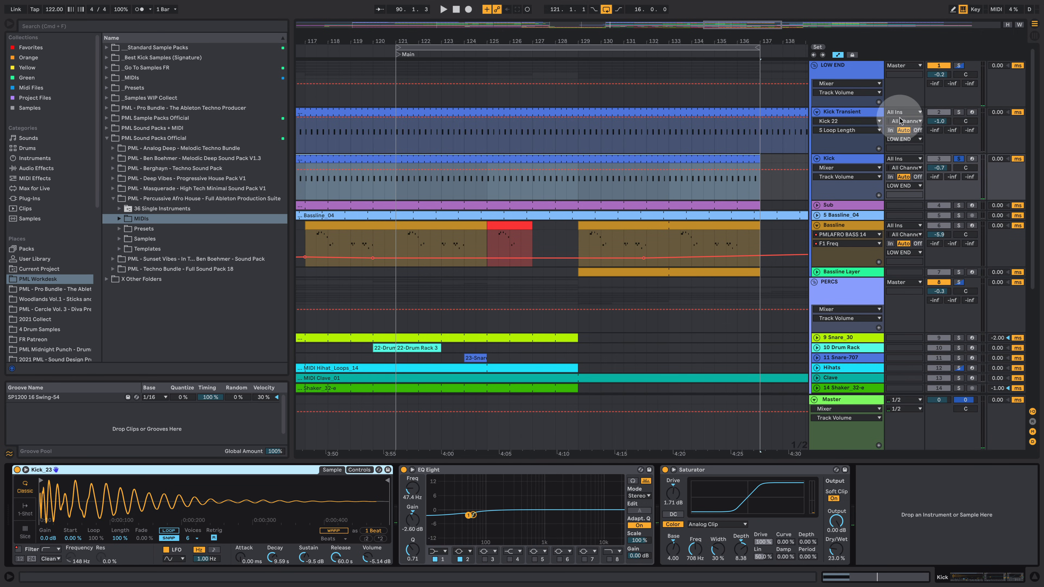
{"action": "left_click", "coordinate": [959, 111]}
{"action": "left_click", "coordinate": [845, 110]}
{"action": "left_click", "coordinate": [958, 112]}
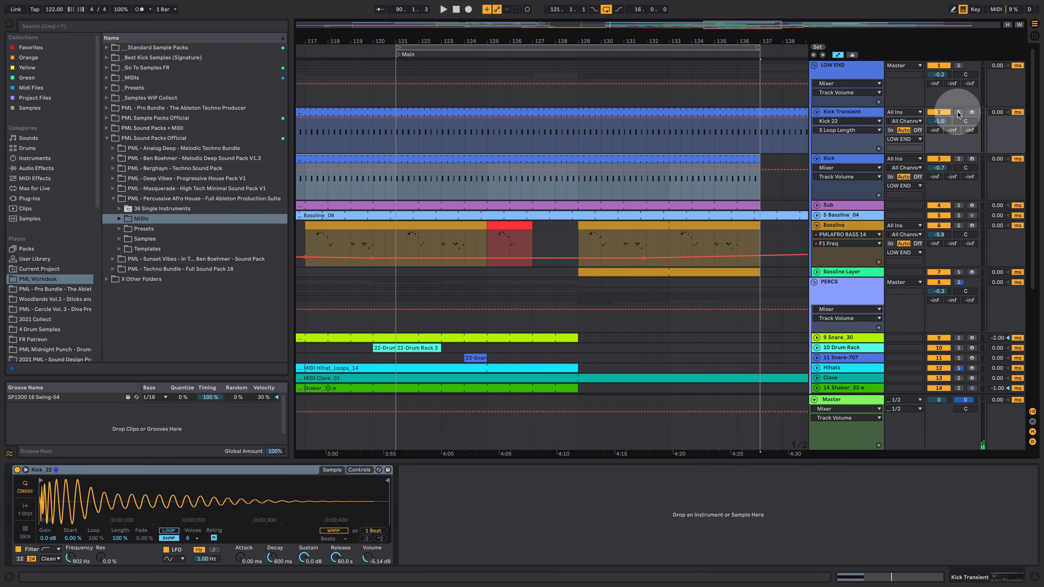
{"action": "left_click", "coordinate": [845, 110]}
{"action": "key", "text": "space"}
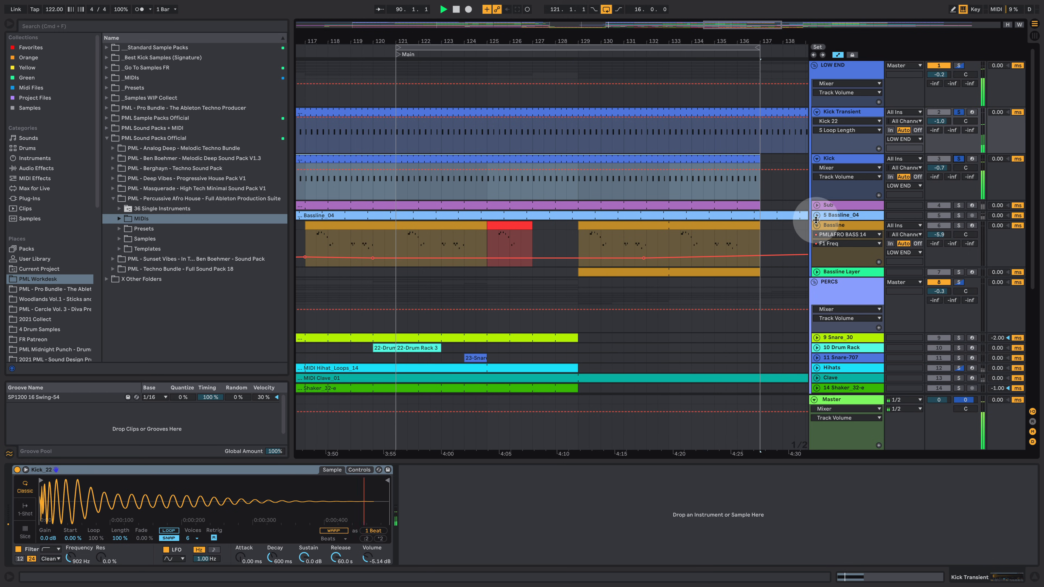
{"action": "key", "text": "space"}
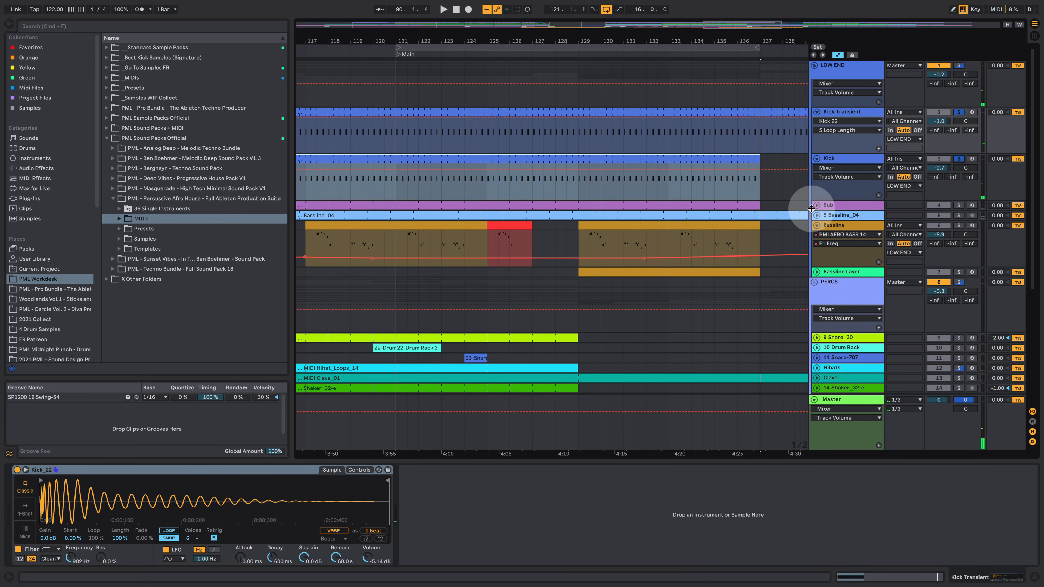
- Unfold the Sub track, show its device chain and play it soloed along with both kick tracks
{"action": "left_click", "coordinate": [817, 205]}
{"action": "left_click", "coordinate": [872, 208]}
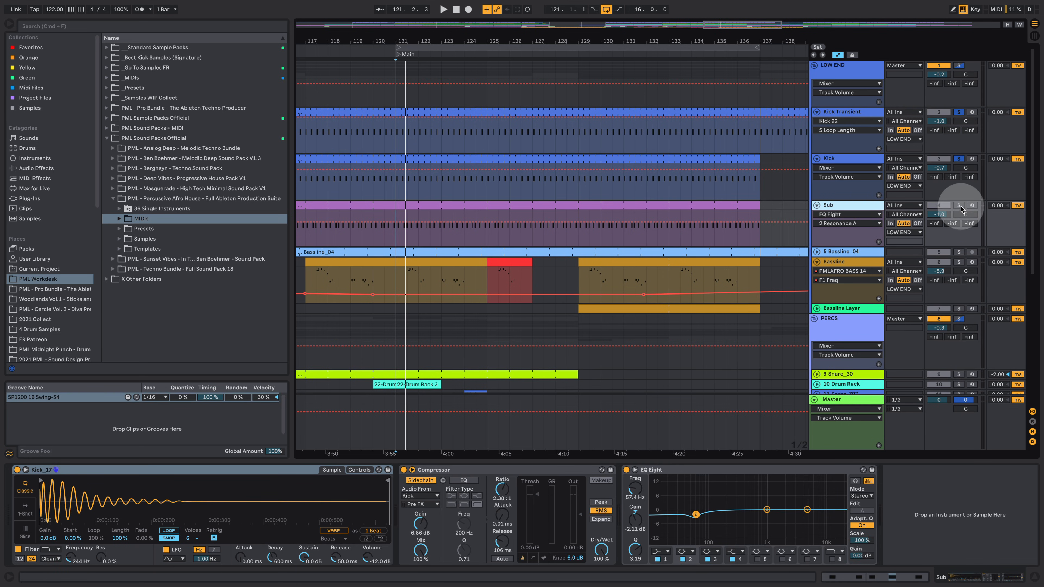
{"action": "key", "text": "space"}
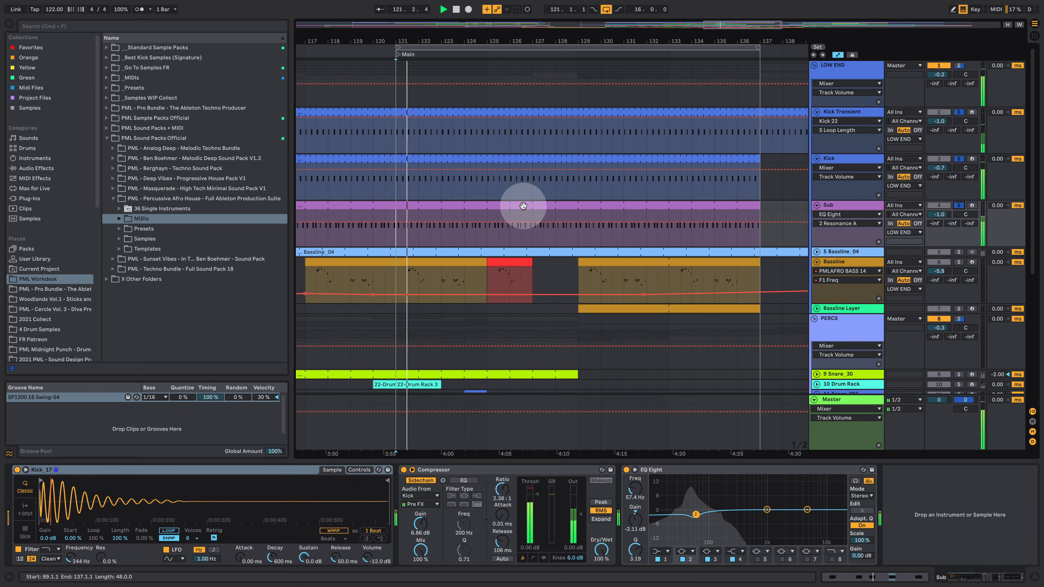
- Open the Sub clip's MIDI notes and examine the placement of its C3 notes within the bar
{"action": "double_click", "coordinate": [521, 206]}
{"action": "left_click", "coordinate": [458, 238]}
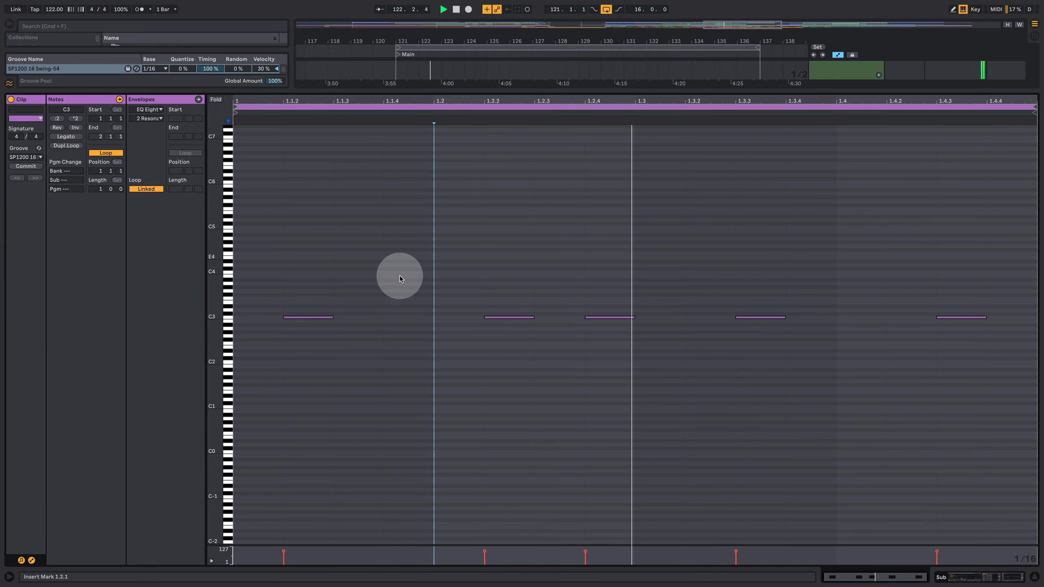
{"action": "left_click_drag", "start_coordinate": [221, 325], "coordinate": [240, 320]}
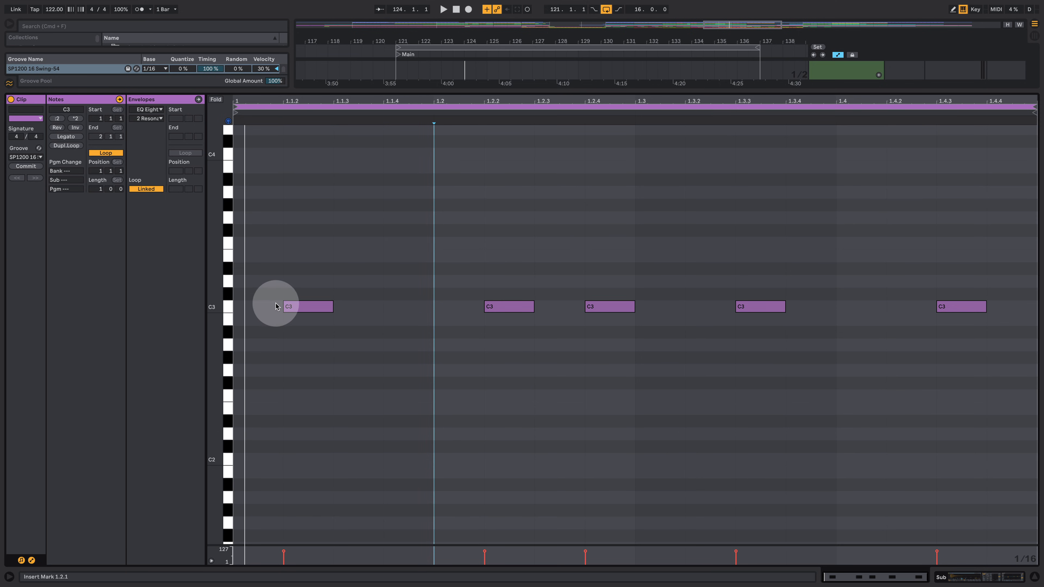
{"action": "left_click", "coordinate": [286, 306]}
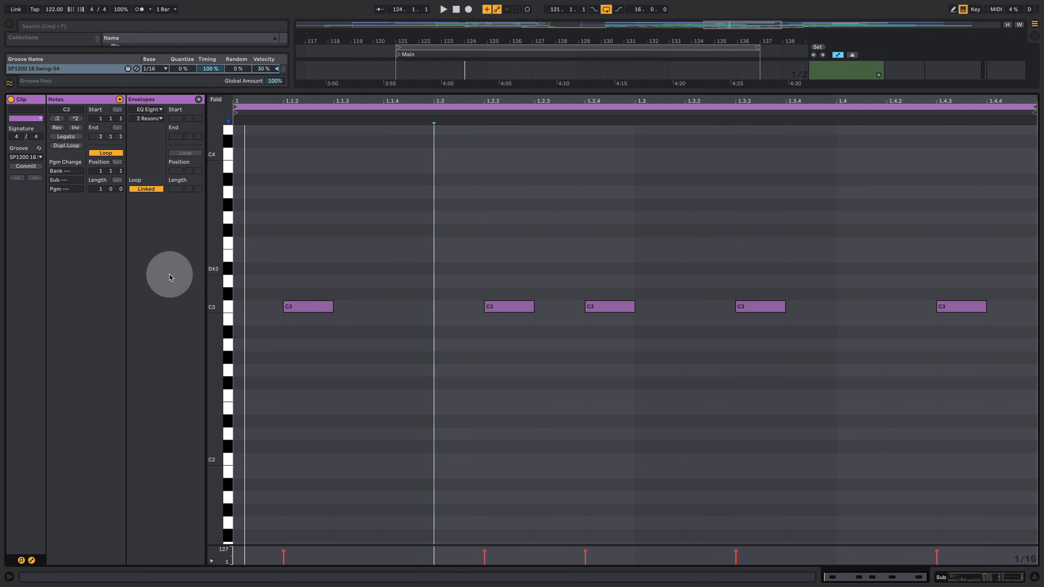
- Return to the Sub track's devices and listen to the sub with its Compressor sidechained from the Kick
{"action": "left_click", "coordinate": [961, 577]}
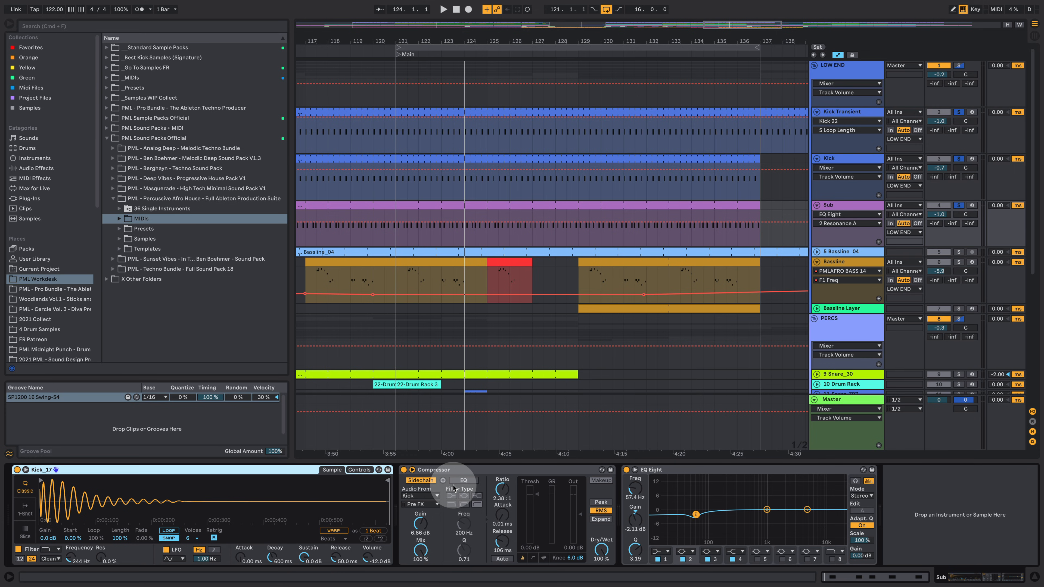
{"action": "key", "text": "space"}
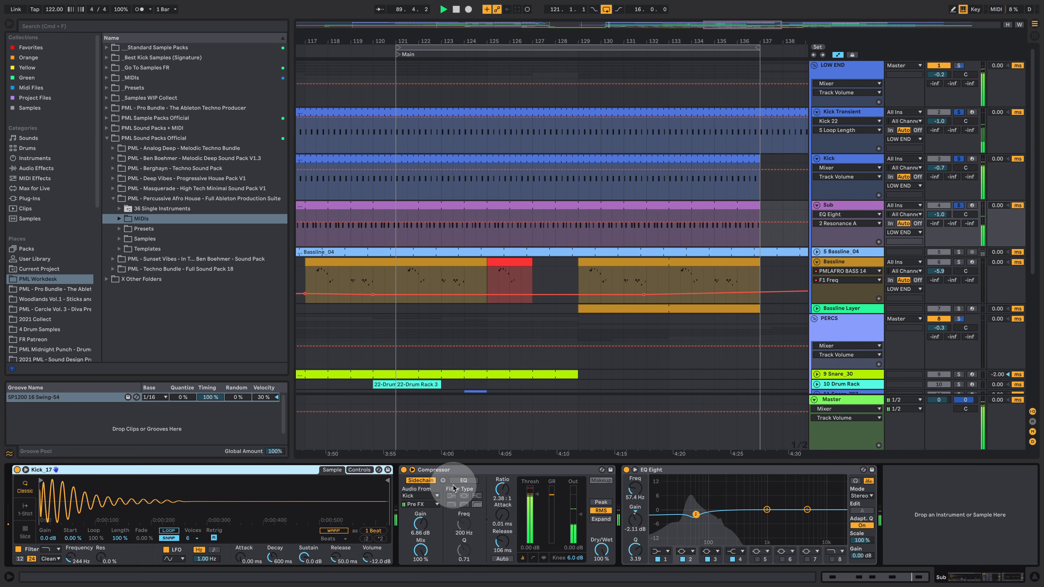
{"action": "key", "text": "space"}
- Unfold the 5 Bassline_04 audio track, show its devices and play it with the soloed low end from bar 121
{"action": "left_click", "coordinate": [816, 252]}
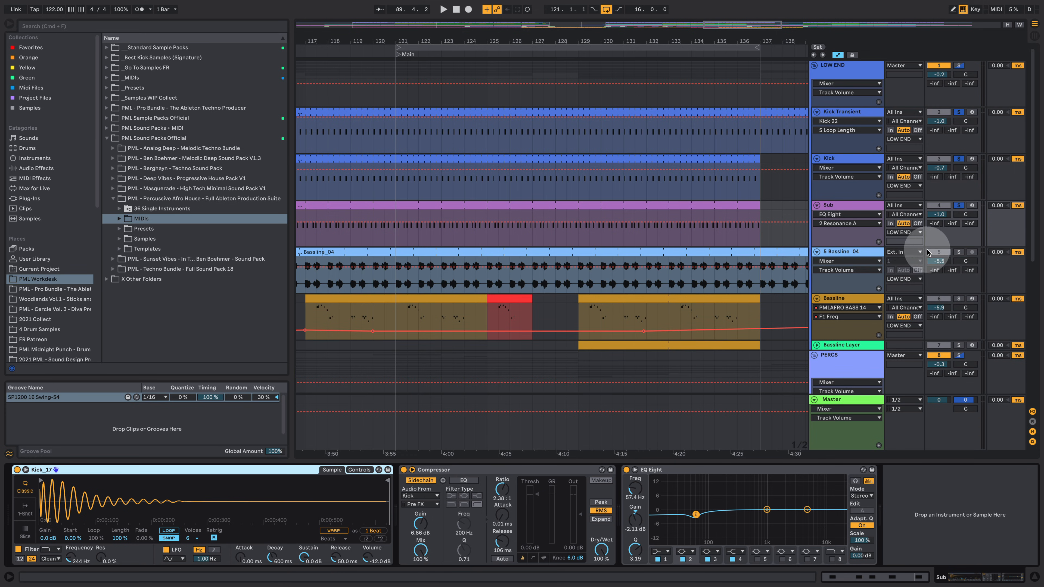
{"action": "left_click", "coordinate": [862, 251]}
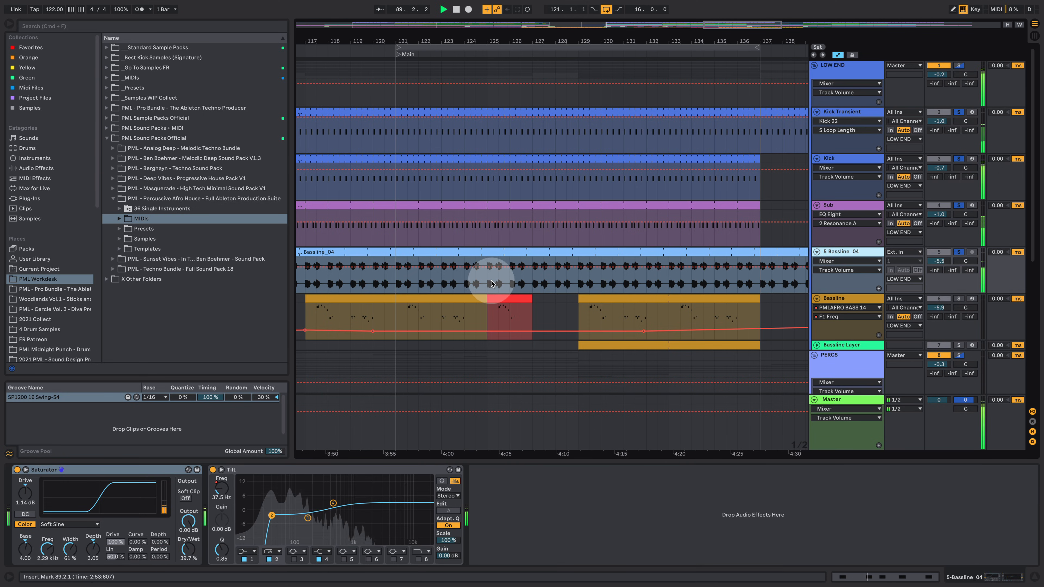
{"action": "left_click", "coordinate": [393, 284]}
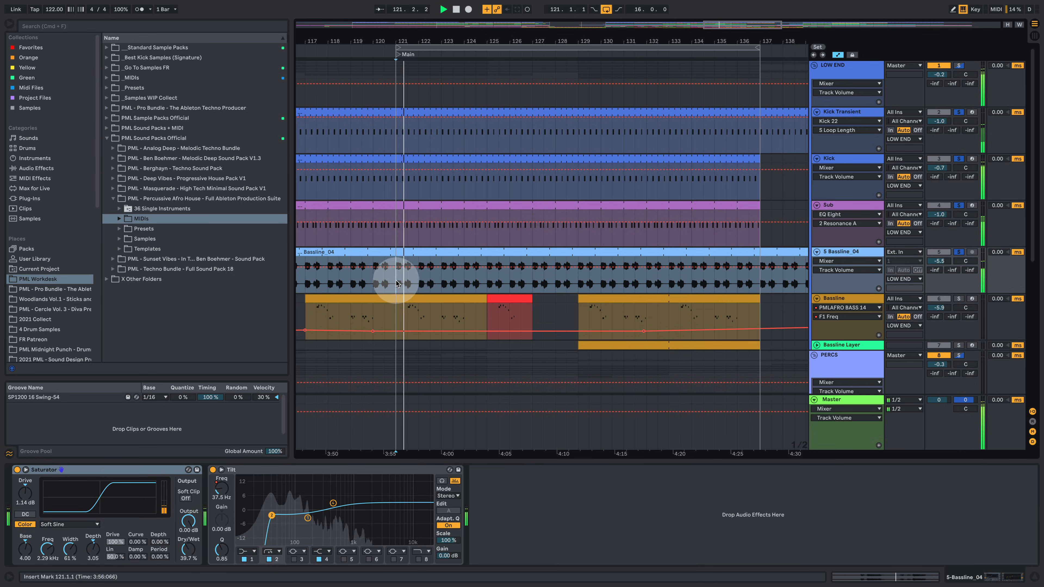
- Examine how the Bassline_04 waveform lines up with the kick and sub notes from bar 121, and replay the section
{"action": "mouse_move", "coordinate": [401, 37]}
{"action": "left_mouse_down"}
{"action": "mouse_move", "coordinate": [401, 62]}
{"action": "mouse_move", "coordinate": [400, 36]}
{"action": "left_mouse_up"}
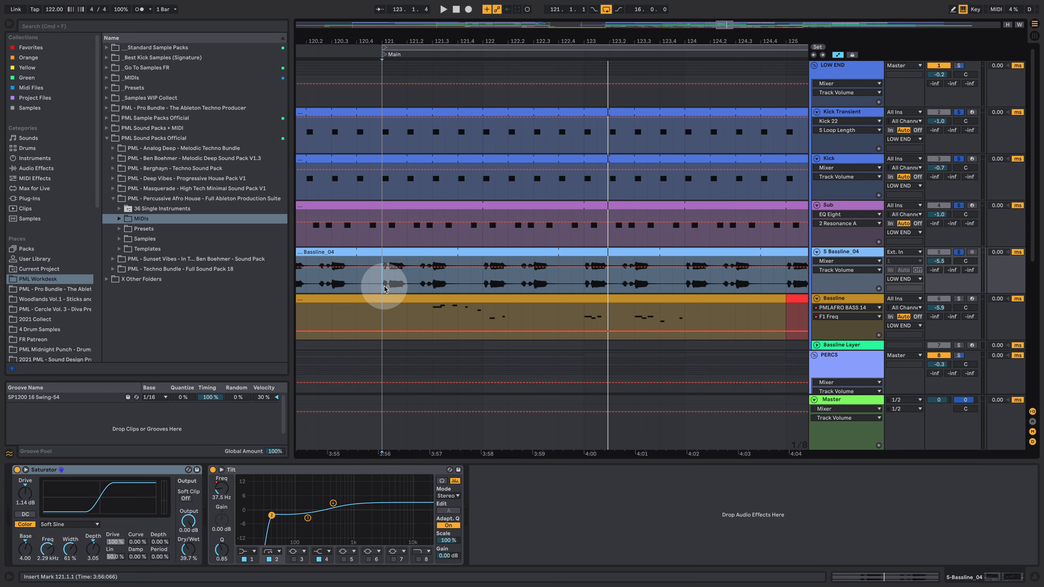
{"action": "key", "text": "space"}
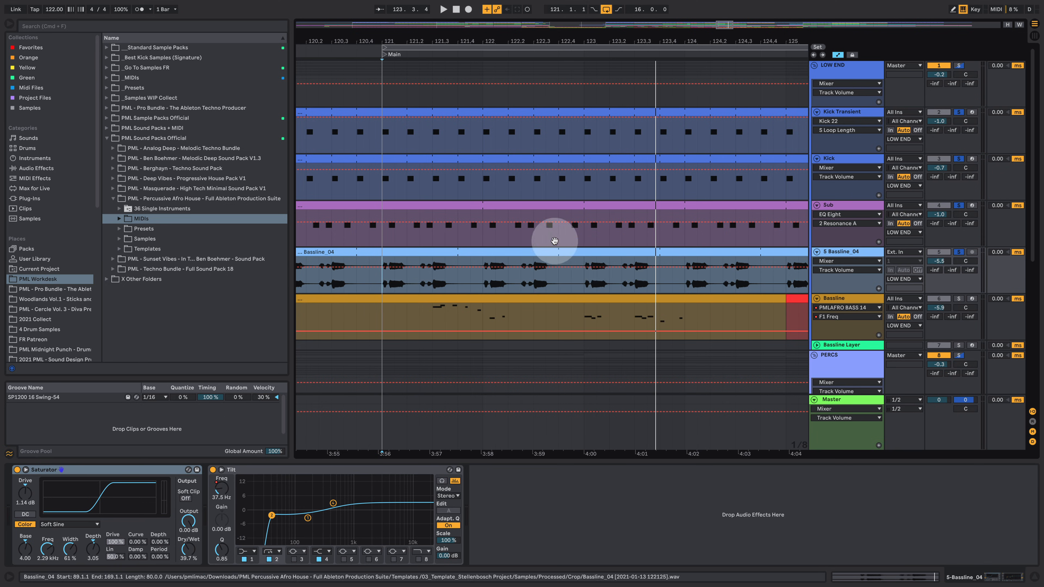
{"action": "left_click_drag", "start_coordinate": [386, 47], "coordinate": [388, 92]}
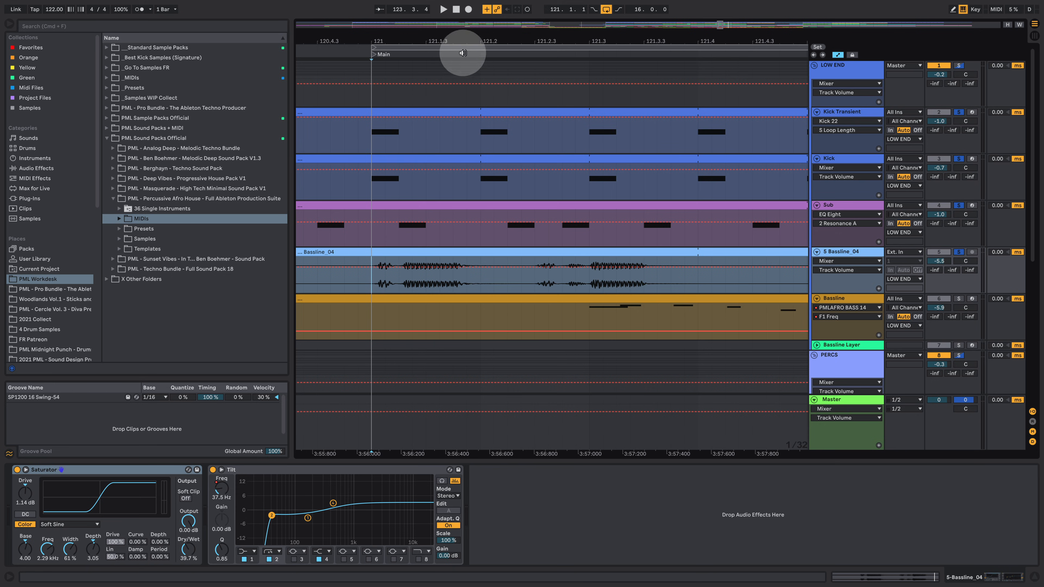
{"action": "left_click_drag", "start_coordinate": [462, 52], "coordinate": [380, 52]}
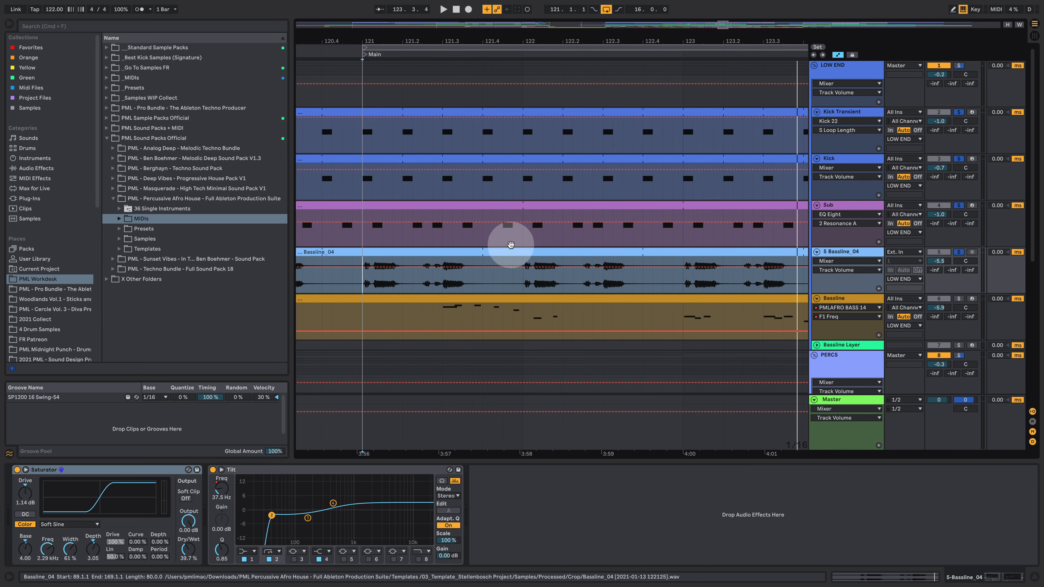
{"action": "key", "text": "space"}
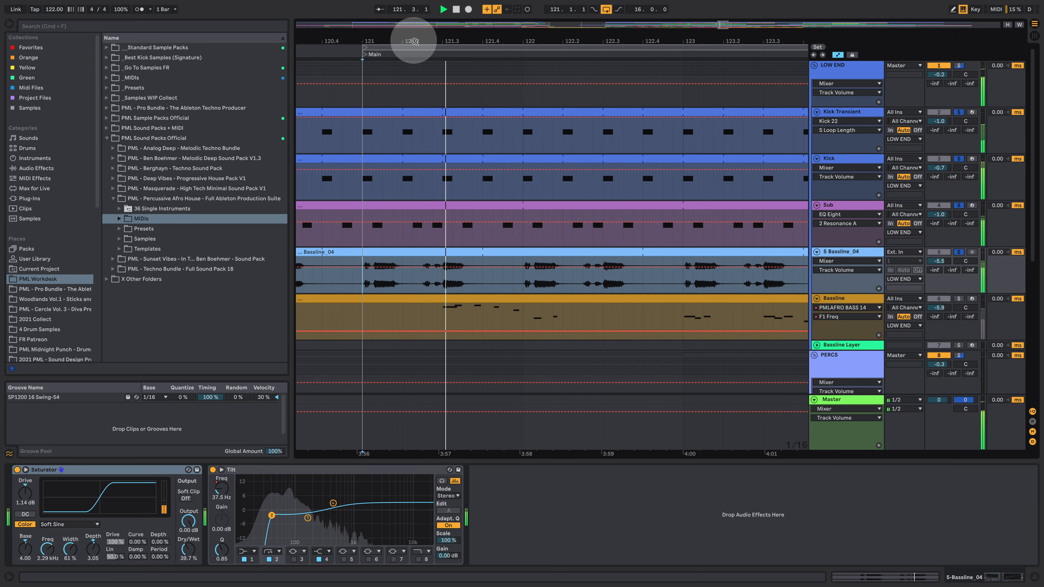
- Stop playback, unfold the 9 Snare_30 track with its devices shown, set the insert marker at bar 121 and solo the track
{"action": "left_click_drag", "start_coordinate": [413, 41], "coordinate": [403, 17]}
{"action": "scroll", "coordinate": [516, 225], "scroll_direction": "down", "scroll_amount": 4}
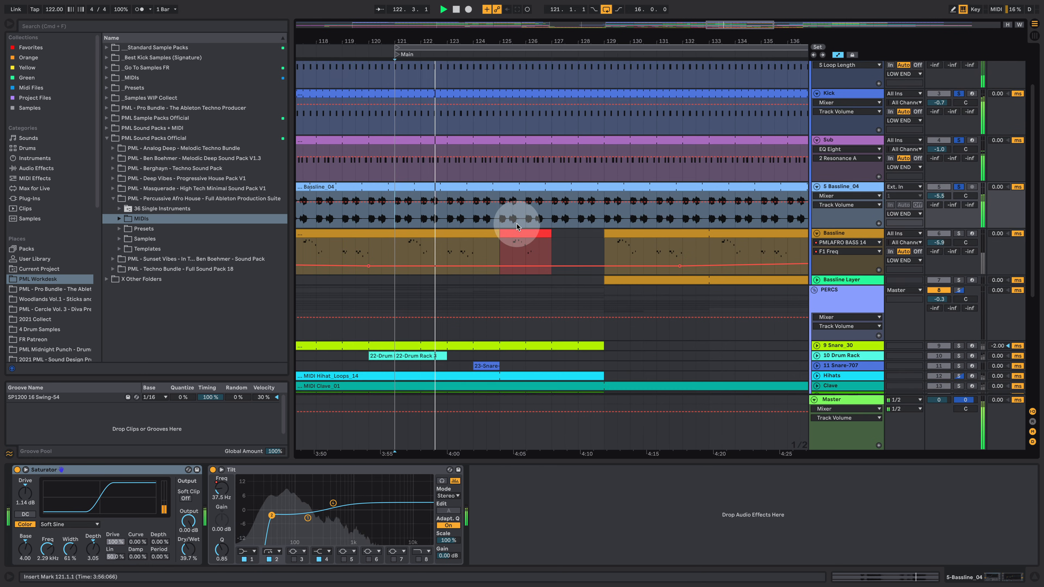
{"action": "key", "text": "space"}
{"action": "left_click", "coordinate": [818, 326]}
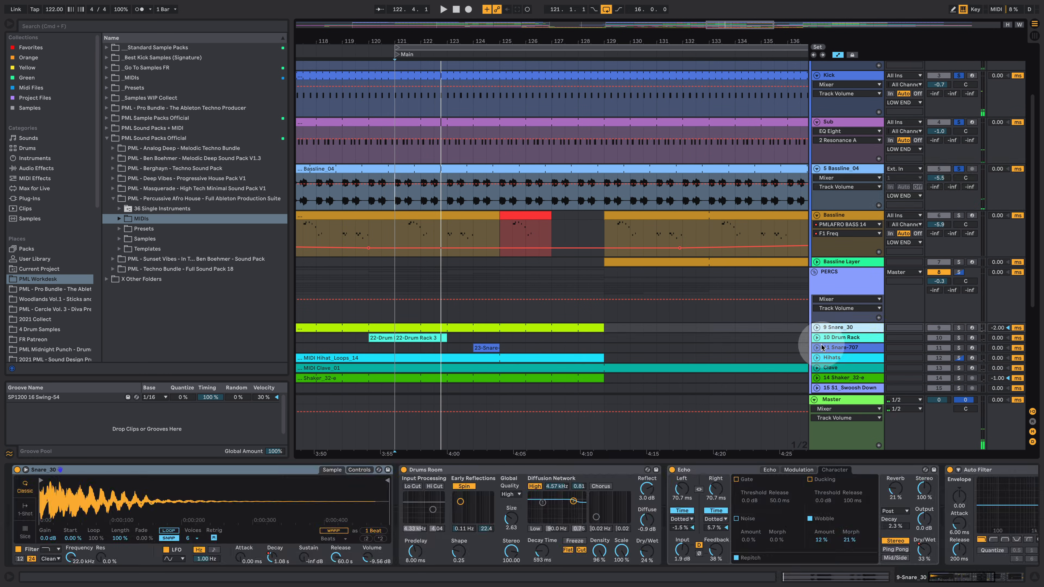
{"action": "left_click", "coordinate": [816, 327]}
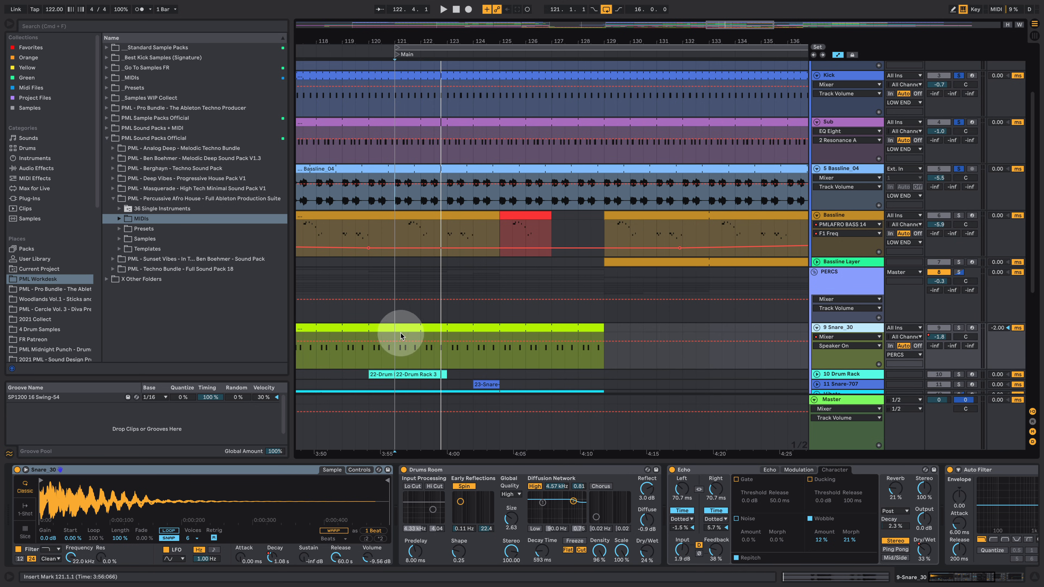
{"action": "left_click", "coordinate": [395, 357]}
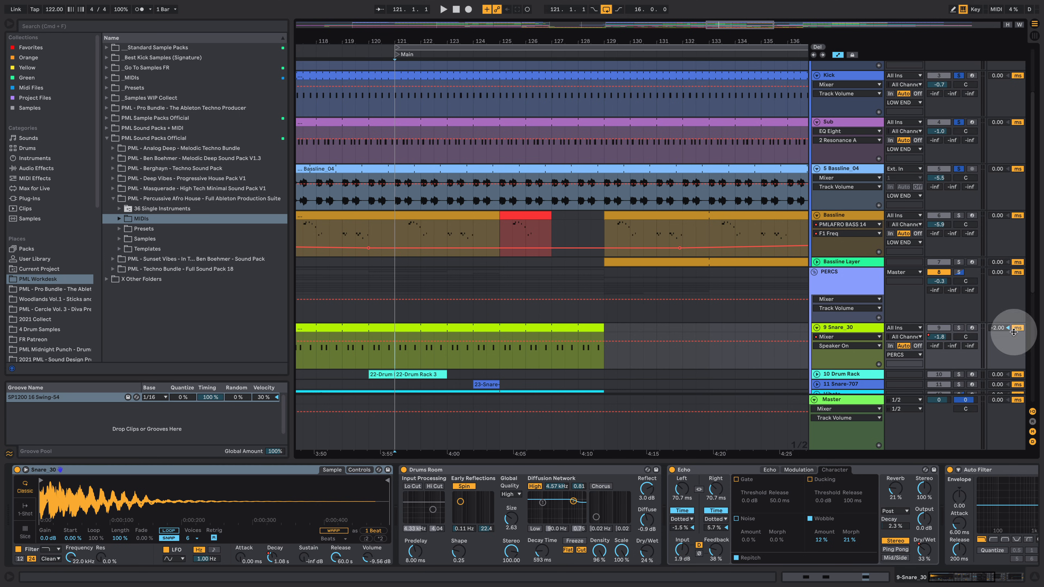
{"action": "left_click", "coordinate": [958, 327]}
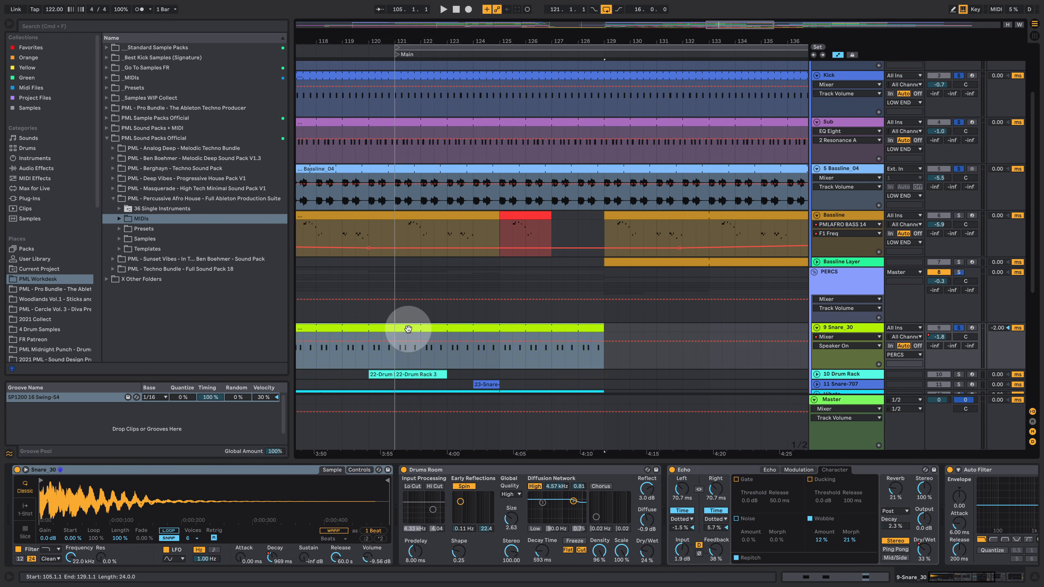
- Open the Snare_30 clip's MIDI notes, examine the three C3 hits in the bar and play the pattern
{"action": "double_click", "coordinate": [408, 329]}
{"action": "left_click_drag", "start_coordinate": [217, 336], "coordinate": [263, 335]}
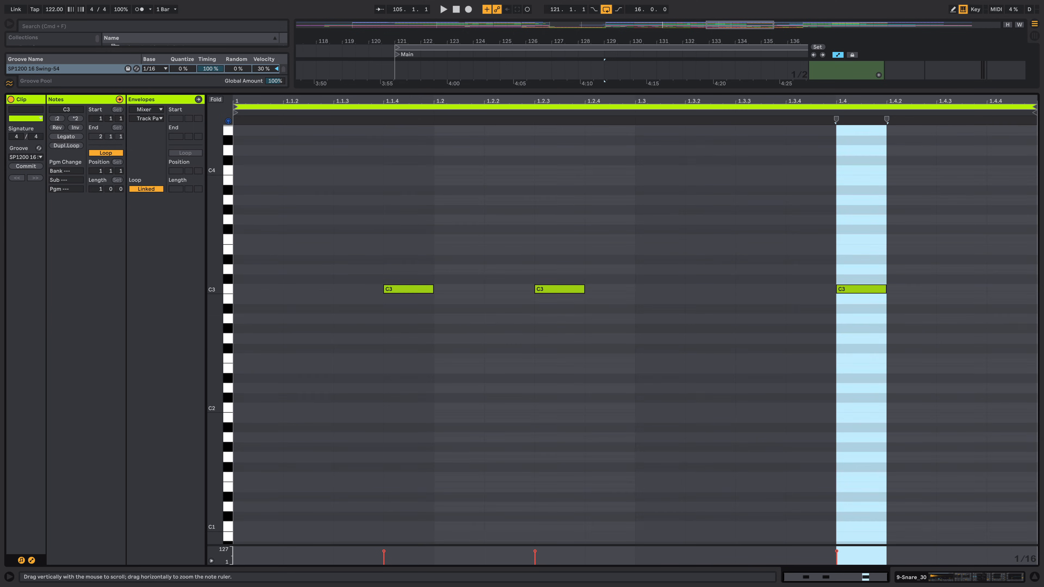
{"action": "left_click", "coordinate": [560, 289]}
{"action": "left_click", "coordinate": [902, 356]}
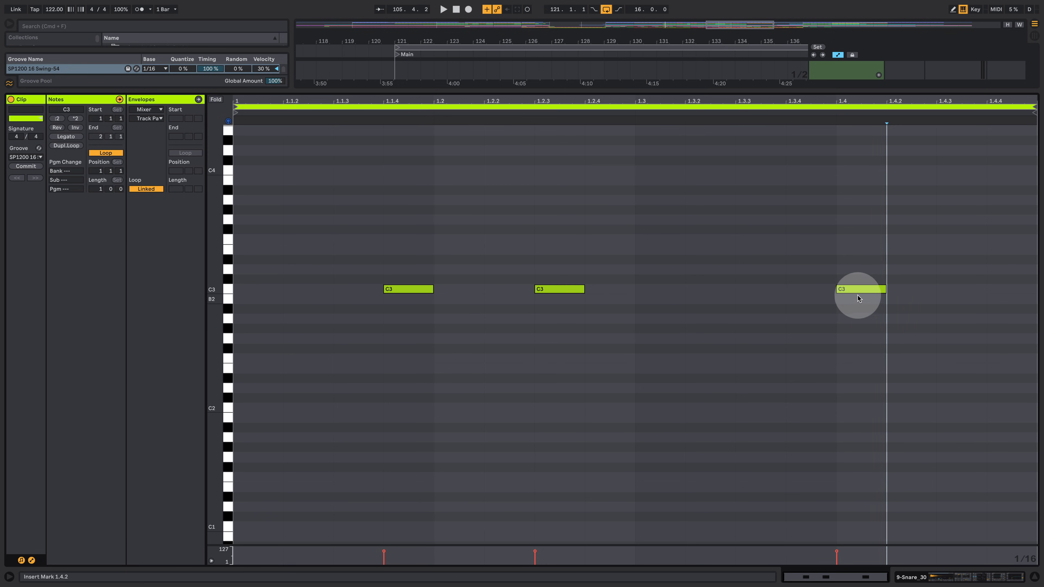
{"action": "key", "text": "space"}
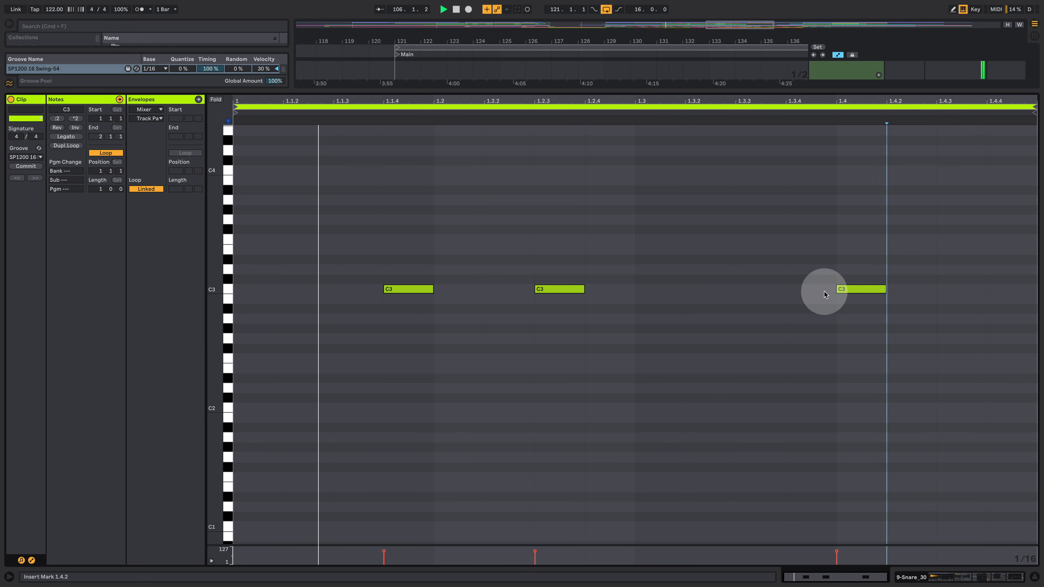
- Return to the Snare_30 devices, show Echo's main display and compare the snare playing with Echo off and on
{"action": "left_click", "coordinate": [927, 575]}
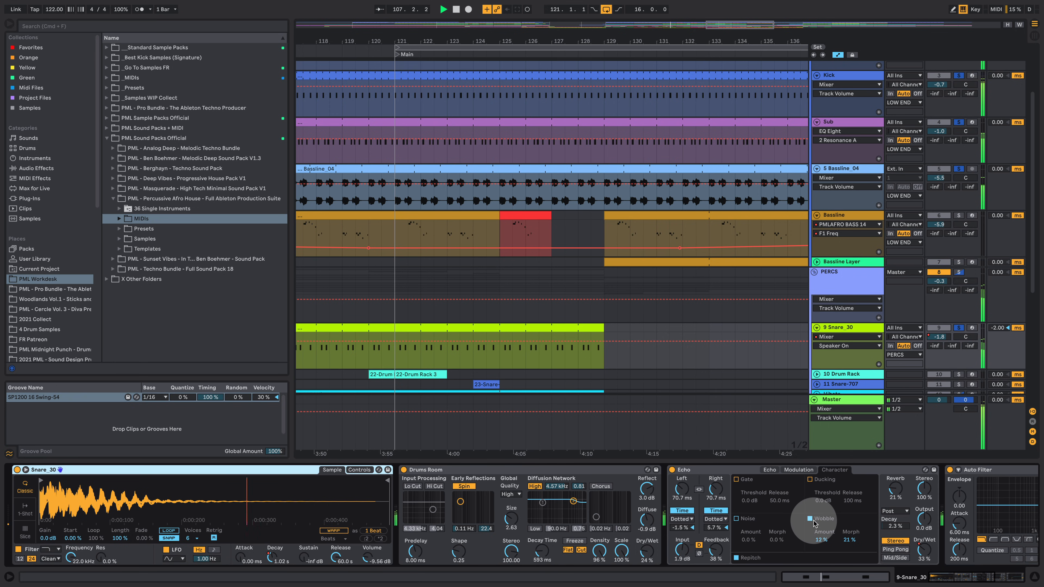
{"action": "left_click", "coordinate": [769, 476]}
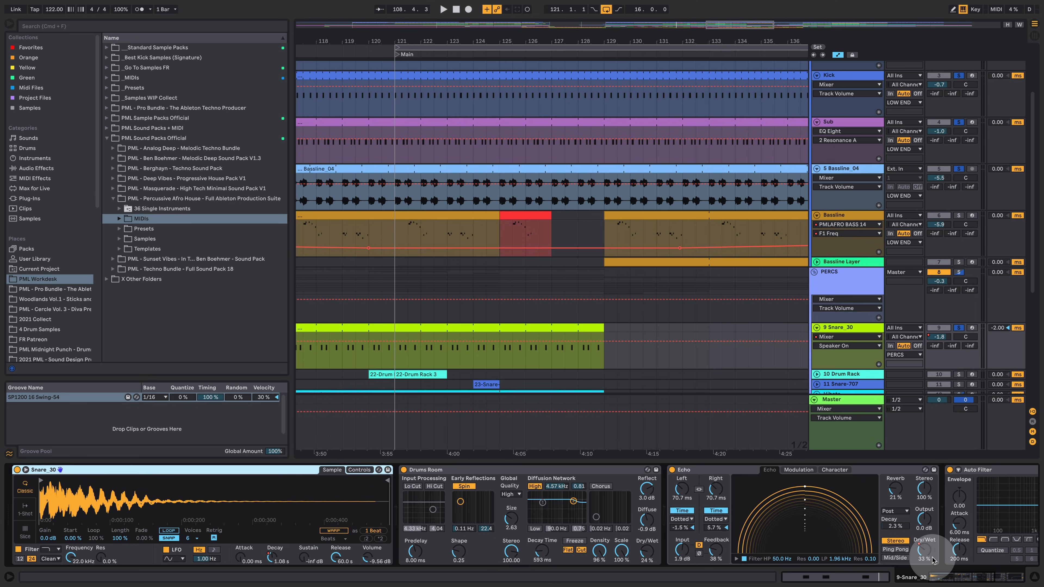
{"action": "key", "text": "space"}
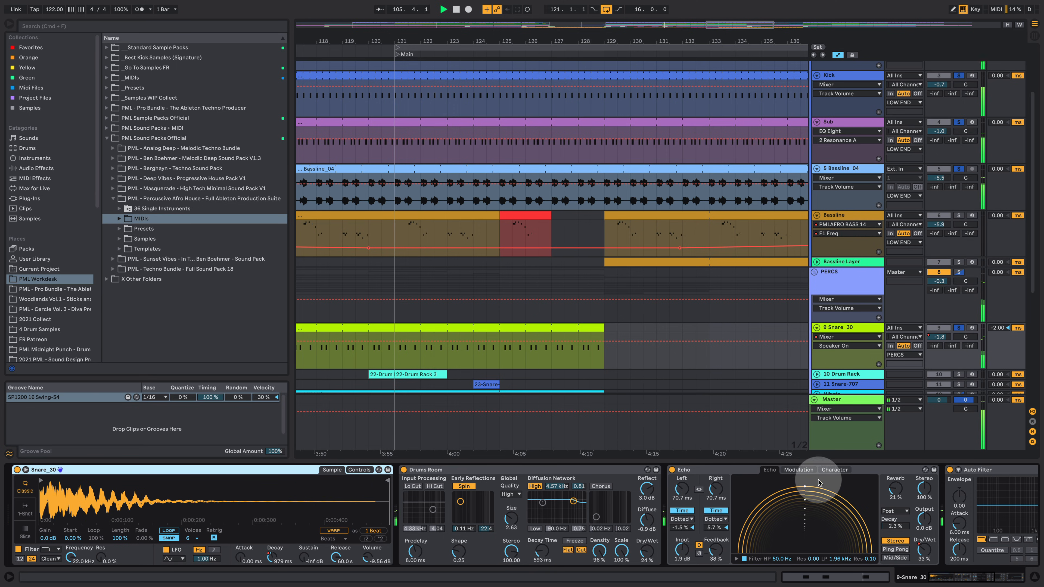
{"action": "left_click", "coordinate": [673, 470]}
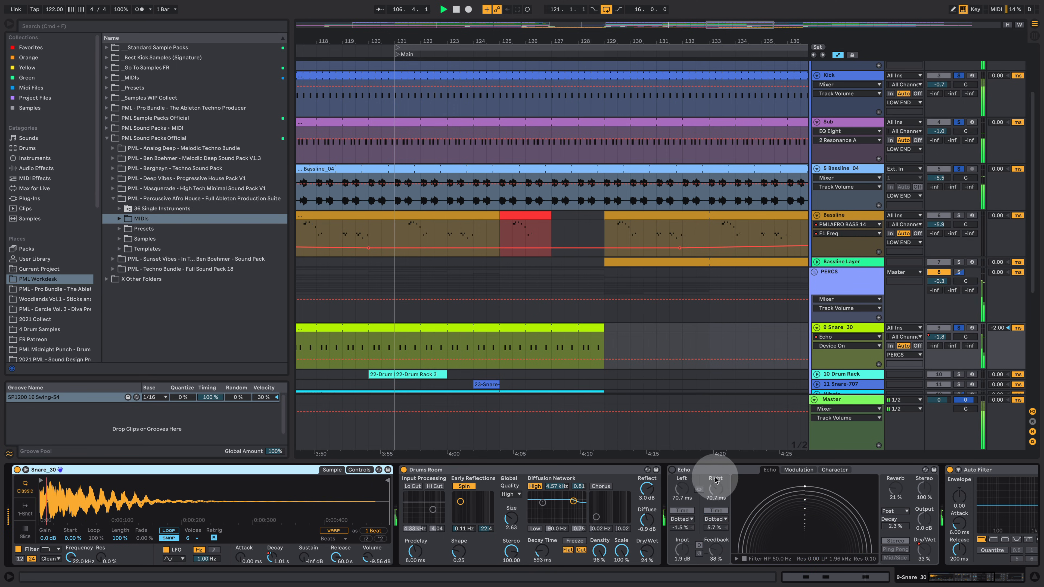
{"action": "left_click", "coordinate": [672, 470]}
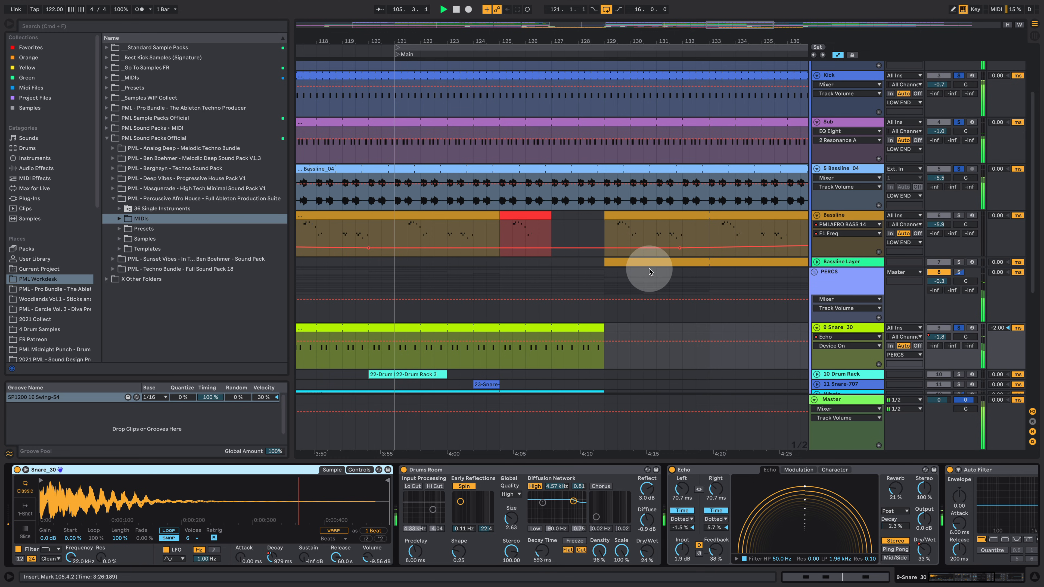
- Show the Bassline track's device chain with the PMLAFRO BASS 14 rack and its effects
{"action": "scroll", "coordinate": [657, 229], "scroll_direction": "down", "scroll_amount": 2}
{"action": "scroll", "coordinate": [659, 235], "scroll_direction": "up", "scroll_amount": 2}
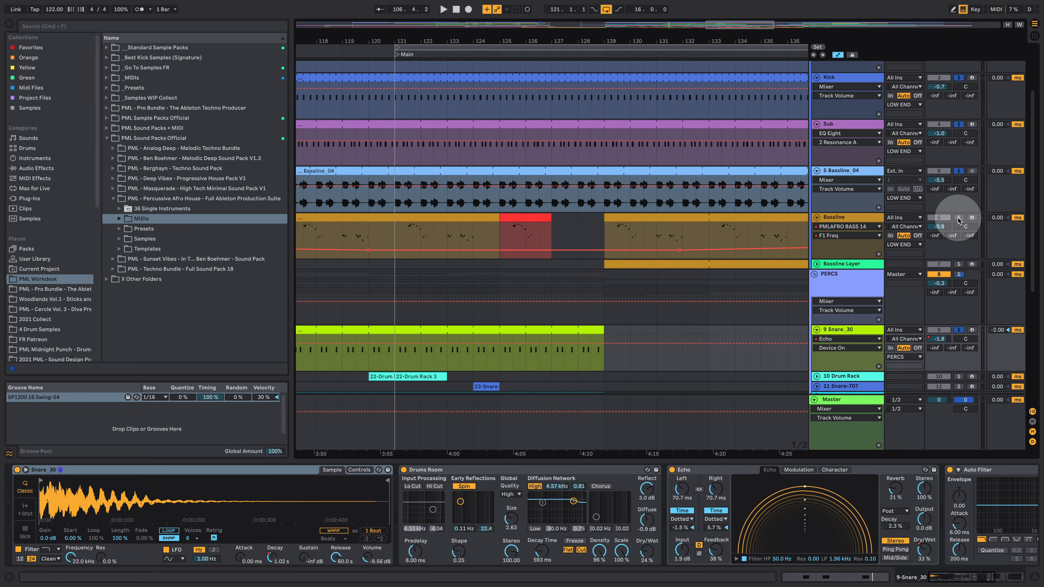
{"action": "left_click", "coordinate": [858, 217]}
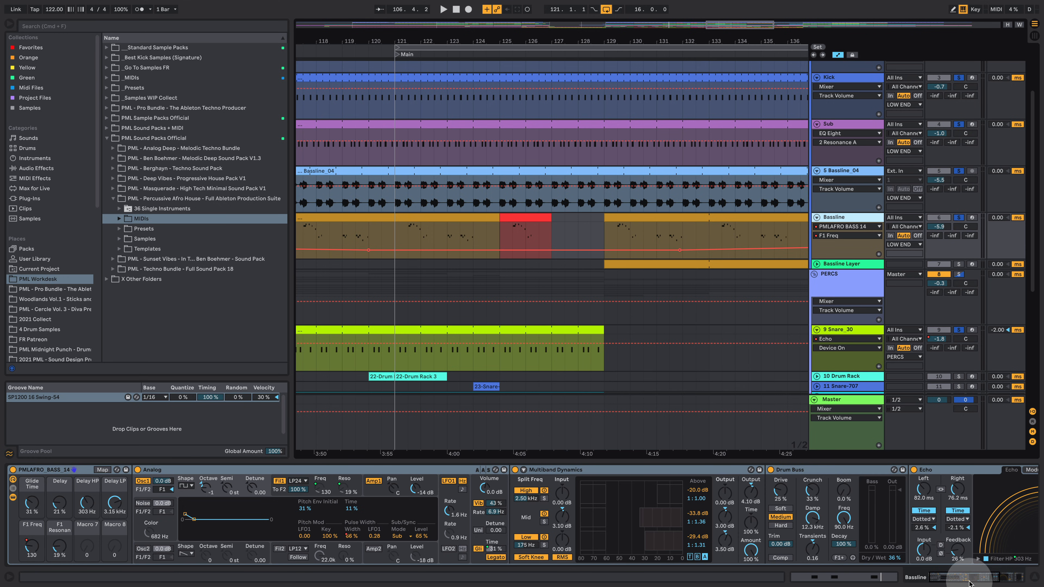
{"action": "mouse_move", "coordinate": [960, 579]}
{"action": "left_mouse_down"}
{"action": "mouse_move", "coordinate": [990, 574]}
{"action": "mouse_move", "coordinate": [958, 573]}
{"action": "left_mouse_up"}
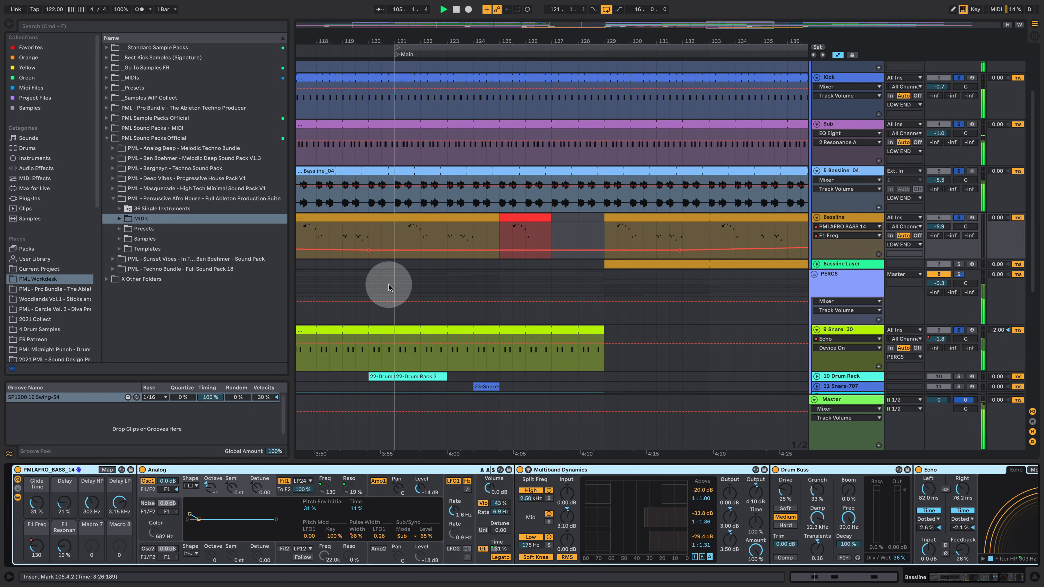
- Open the Bassline clip's MIDI notes at bar 121, examine the melodic phrases closely and play the pattern
{"action": "key", "text": "space"}
{"action": "key", "text": "space"}
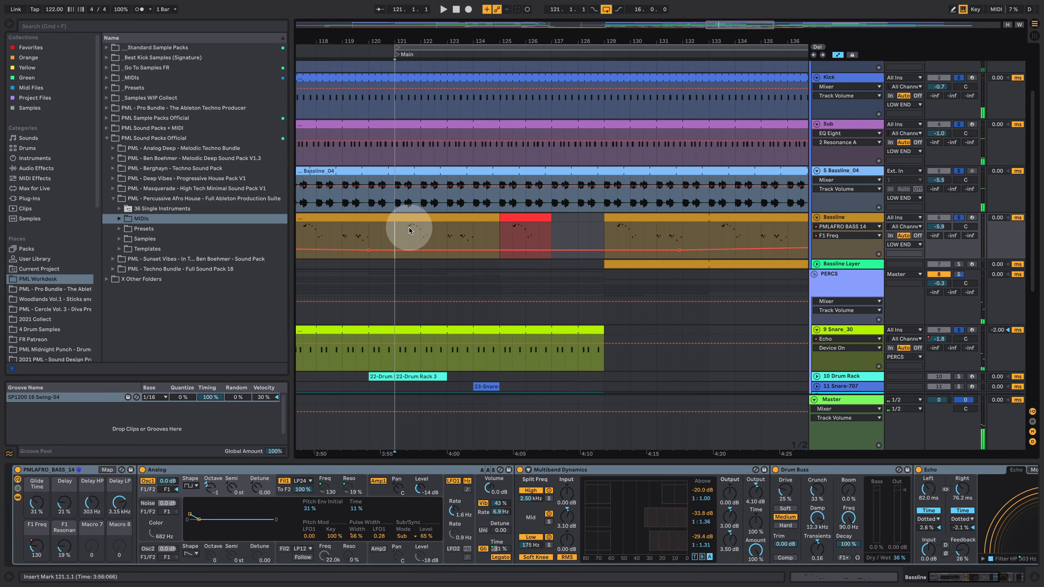
{"action": "double_click", "coordinate": [413, 224]}
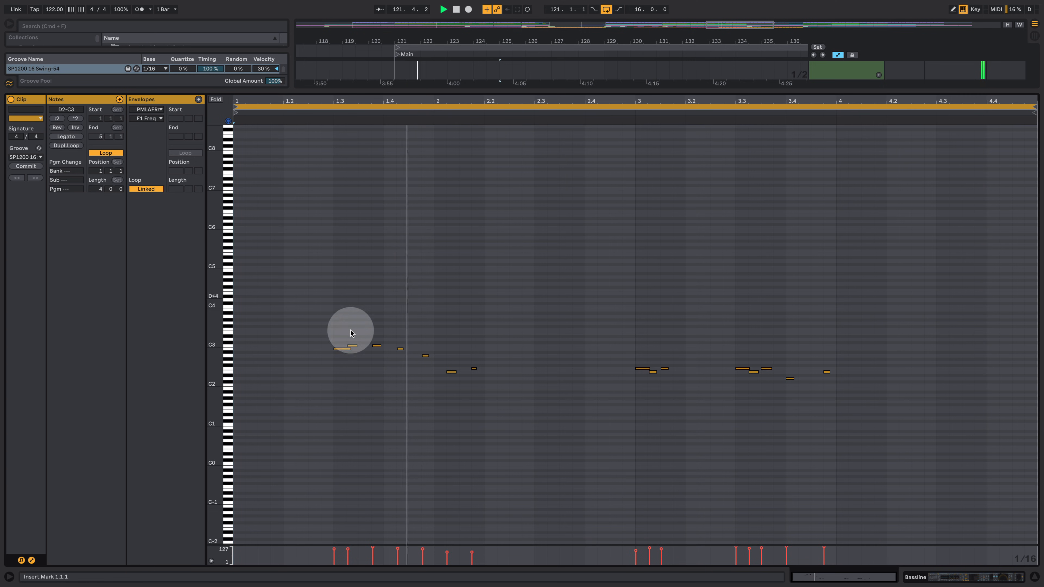
{"action": "left_click_drag", "start_coordinate": [224, 373], "coordinate": [263, 378]}
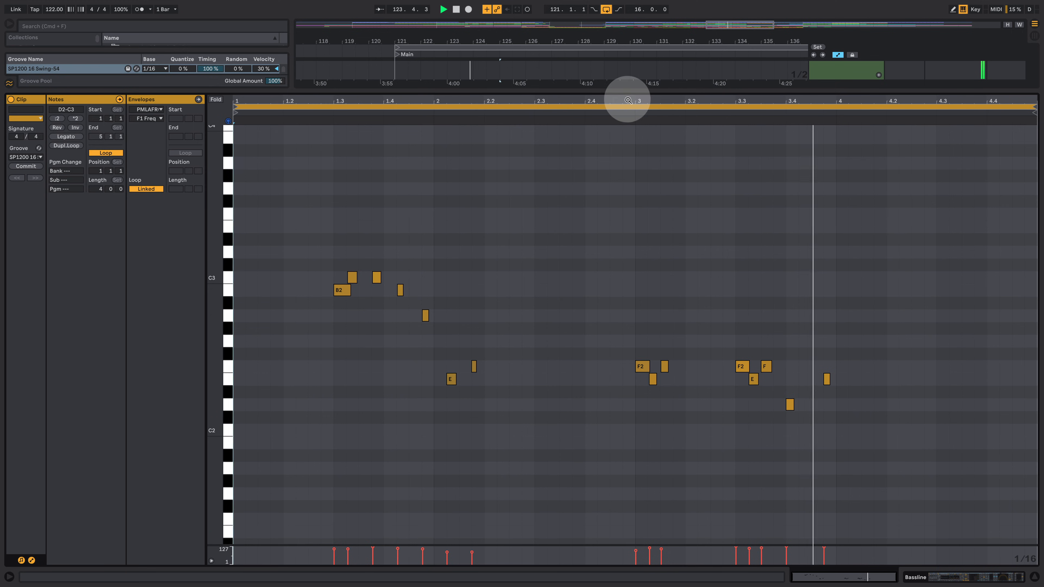
{"action": "left_click_drag", "start_coordinate": [625, 98], "coordinate": [715, 102]}
{"action": "key", "text": "space"}
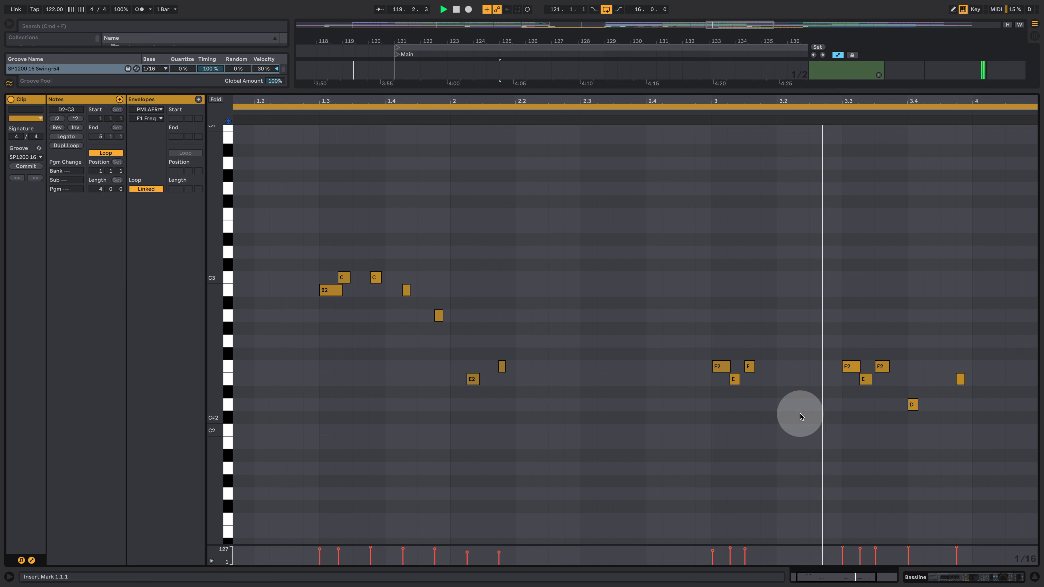
- Return from the notes to the arrangement, unfold the Bassline Layer track and select its clip starting at bar 129
{"action": "left_click", "coordinate": [964, 577]}
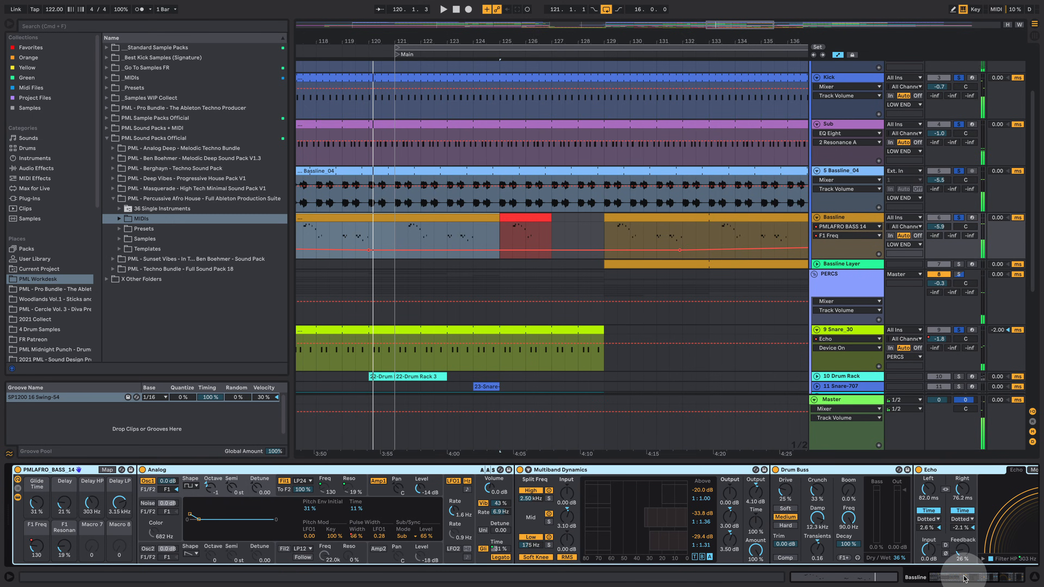
{"action": "left_click_drag", "start_coordinate": [545, 41], "coordinate": [500, 45]}
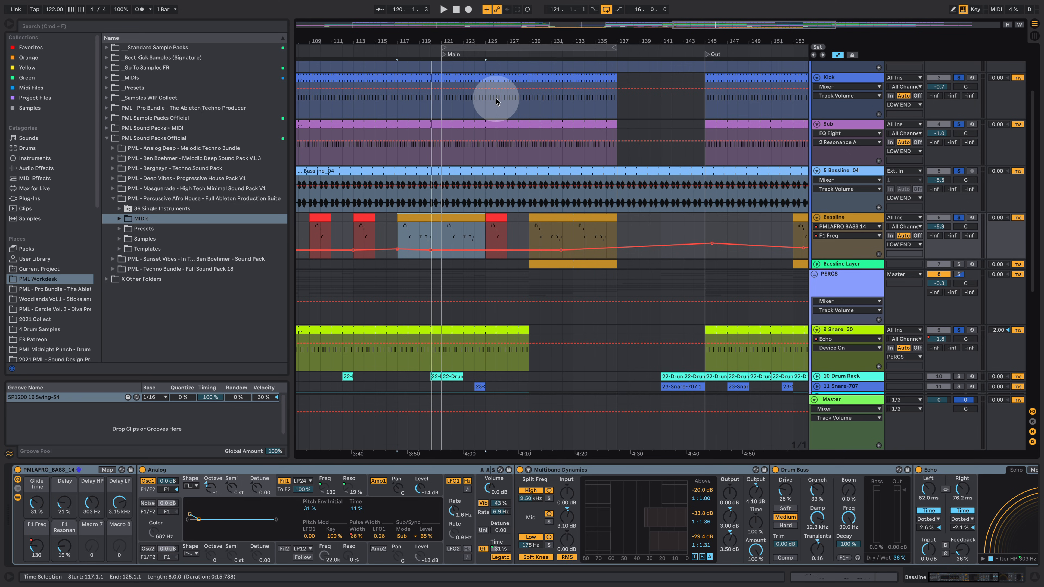
{"action": "left_click", "coordinate": [805, 267]}
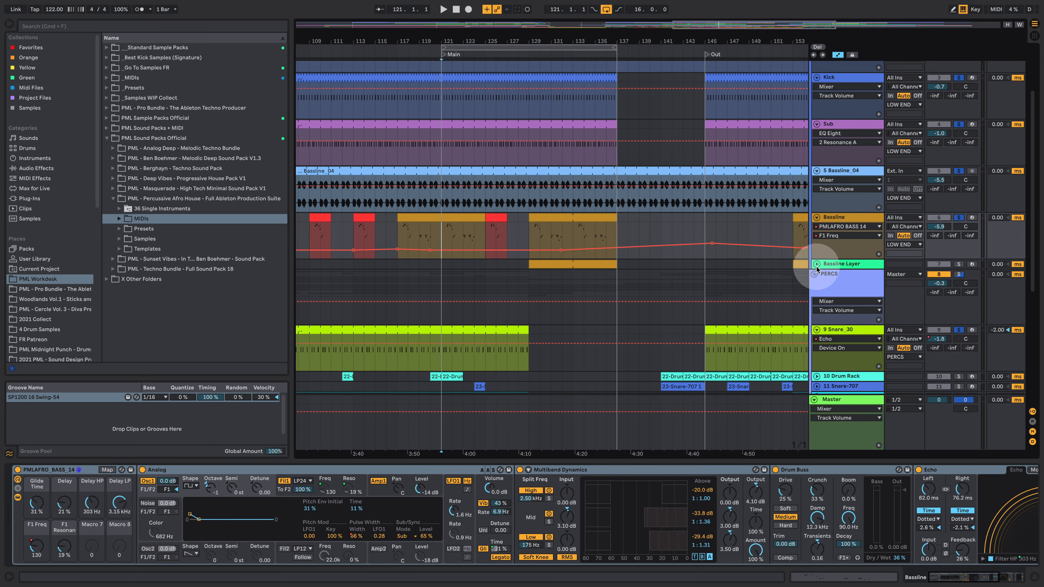
{"action": "left_click", "coordinate": [816, 264]}
{"action": "left_click", "coordinate": [552, 270]}
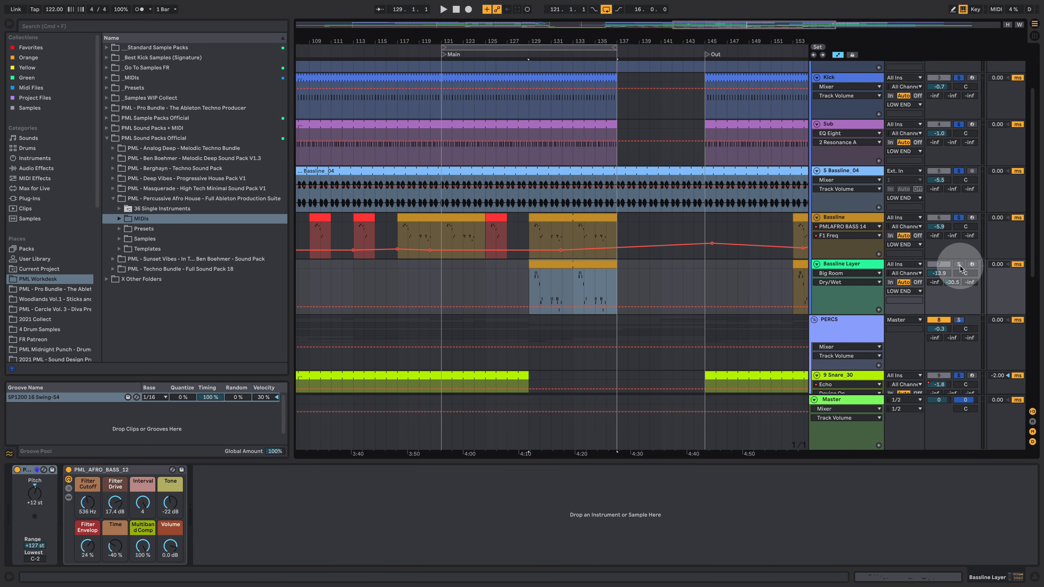
- Solo the Bassline Layer track and play its clip, then add the Bassline and 5 Bassline_04 tracks to the solo
{"action": "left_click", "coordinate": [958, 266]}
{"action": "left_click", "coordinate": [576, 277]}
{"action": "key", "text": "space"}
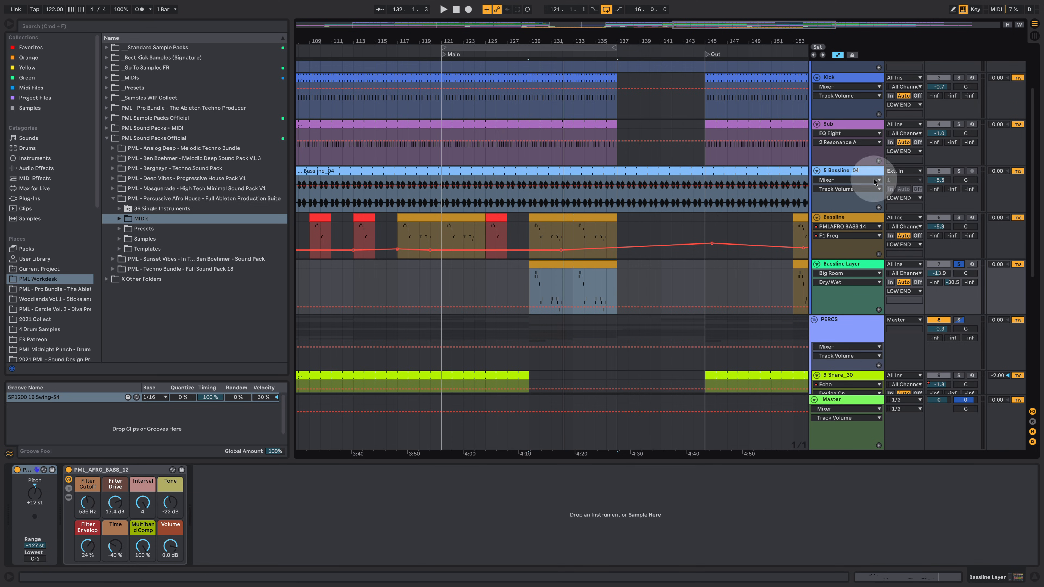
{"action": "left_click_drag", "start_coordinate": [959, 218], "coordinate": [956, 172]}
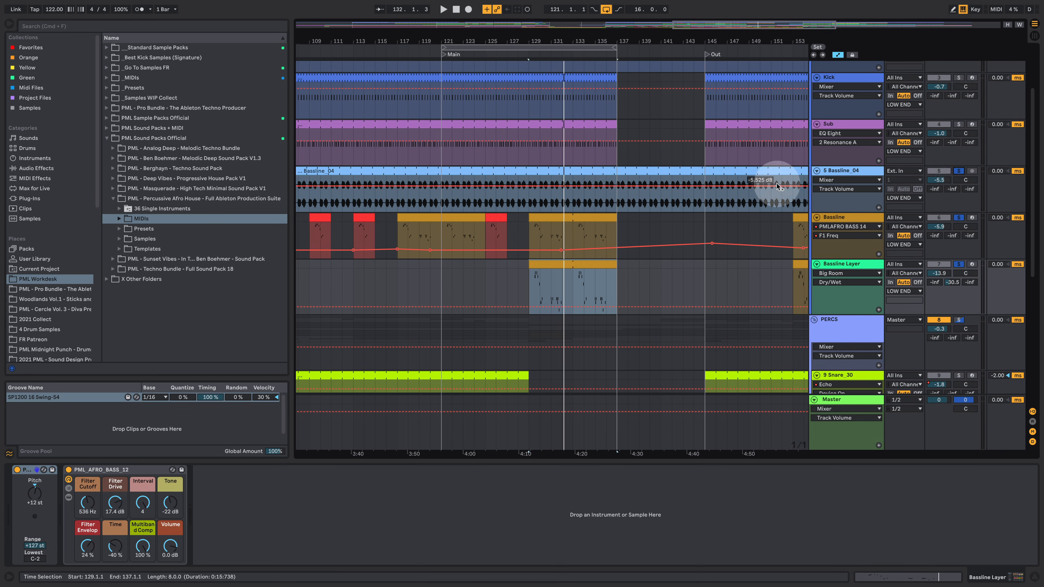
- Unfold the Clave track, then solo and play the LOW END group with its EQ Eight and Glue Compressor shown
{"action": "scroll", "coordinate": [537, 286], "scroll_direction": "down", "scroll_amount": 4}
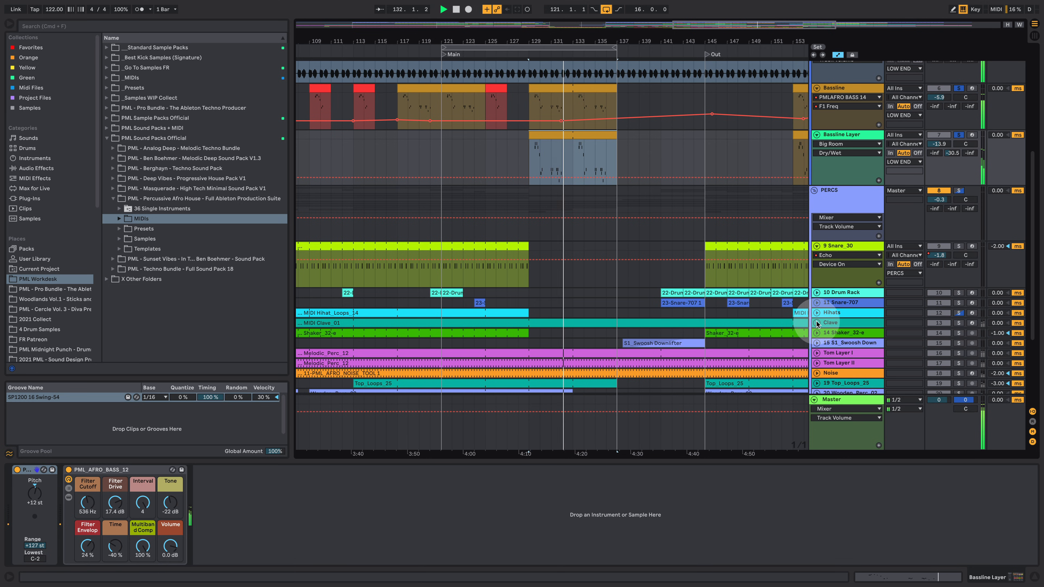
{"action": "left_click", "coordinate": [816, 324]}
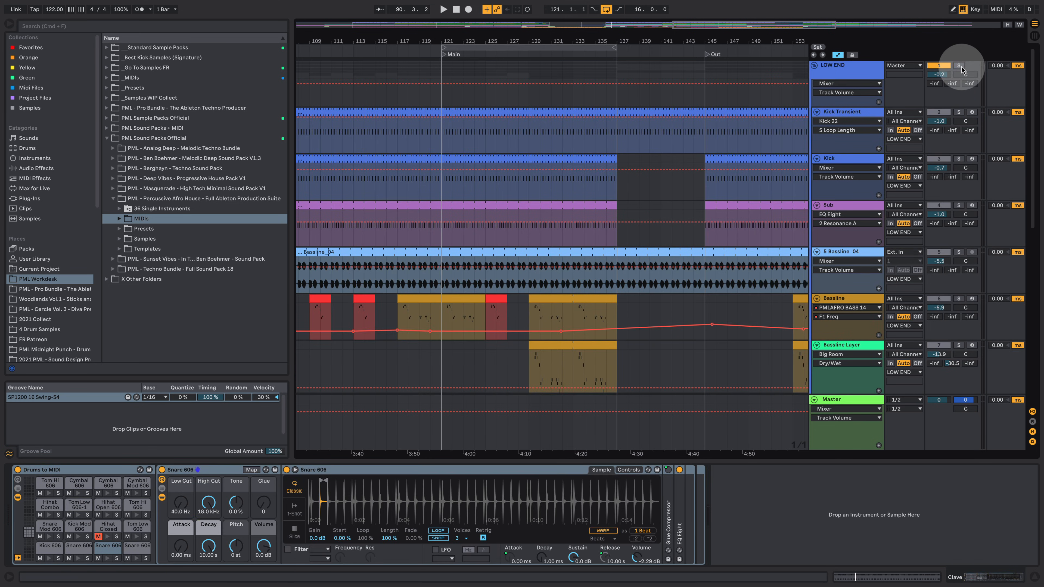
{"action": "left_click", "coordinate": [958, 66]}
{"action": "left_click", "coordinate": [832, 66]}
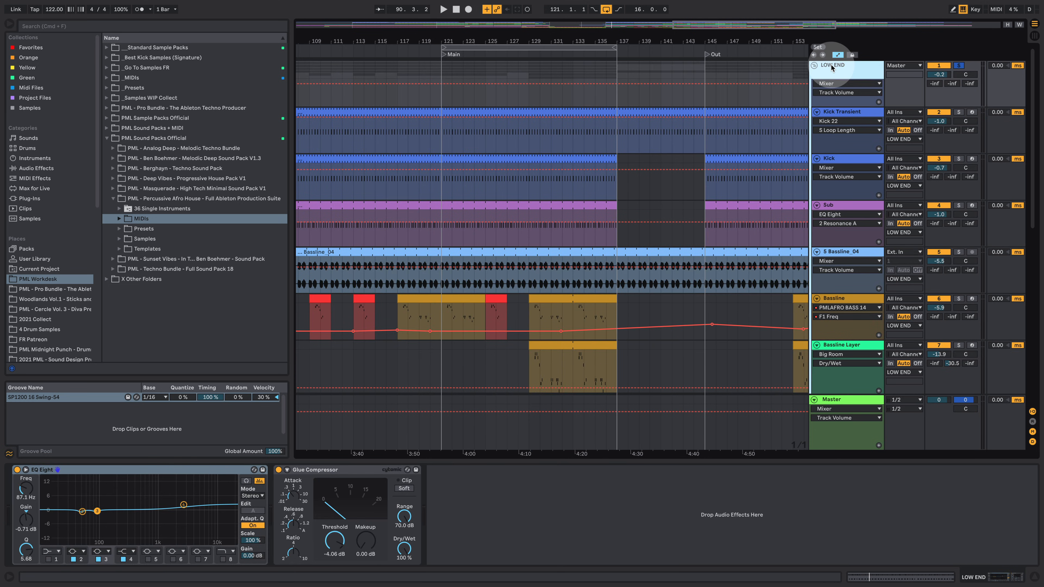
{"action": "key", "text": "space"}
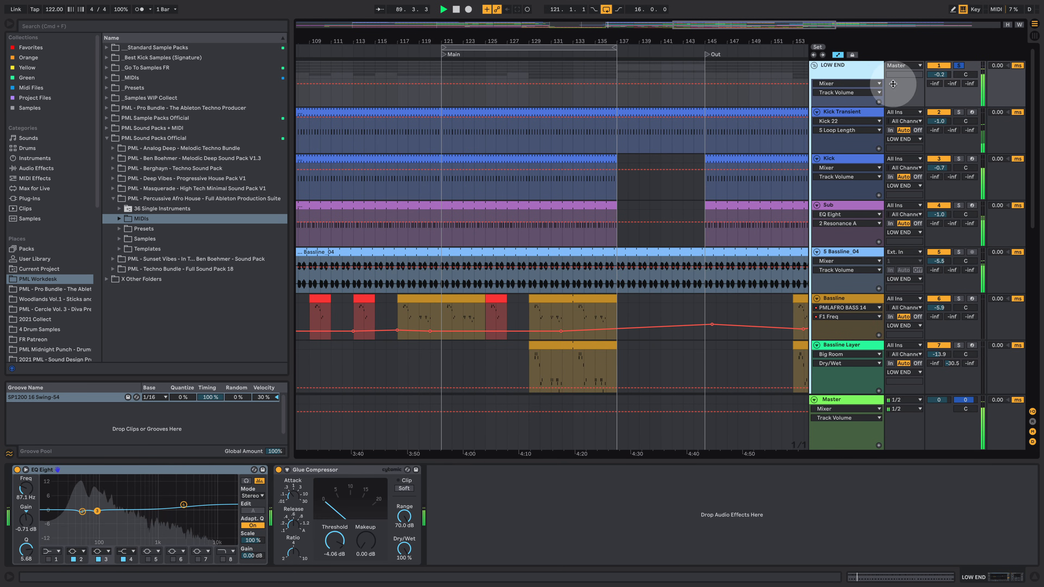
- Add the 9 Snare_30 track to the soloed low end and play the groove from bar 121
{"action": "scroll", "coordinate": [712, 188], "scroll_direction": "down", "scroll_amount": 6}
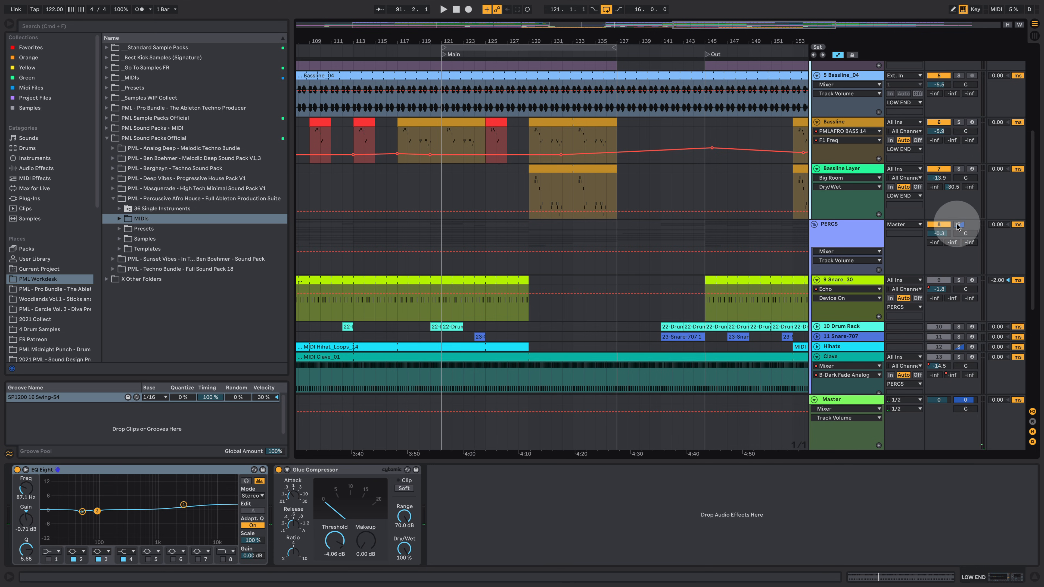
{"action": "left_click", "coordinate": [959, 280]}
{"action": "key", "text": "space"}
{"action": "left_click", "coordinate": [540, 284]}
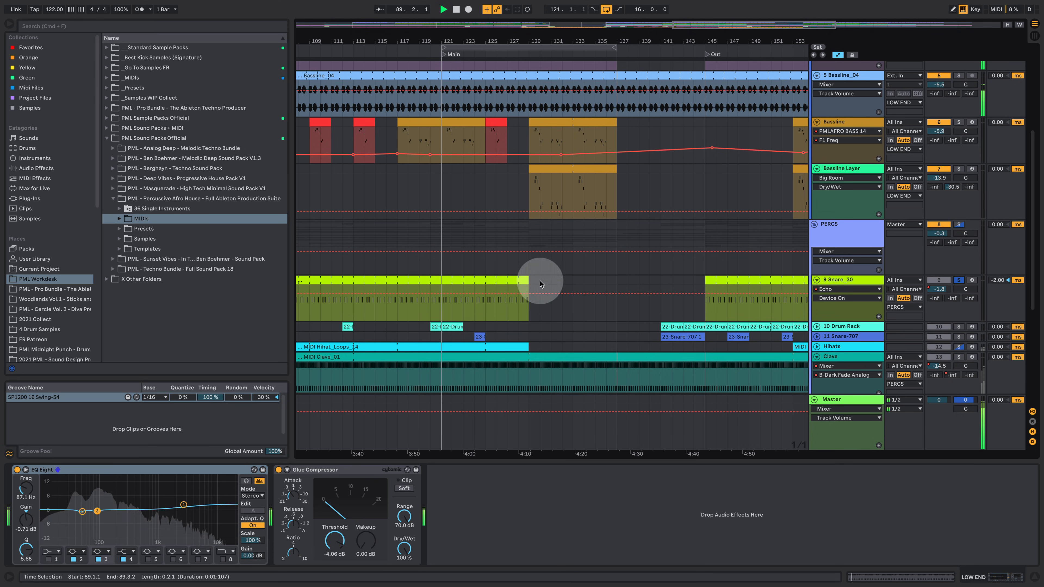
{"action": "left_click", "coordinate": [444, 306]}
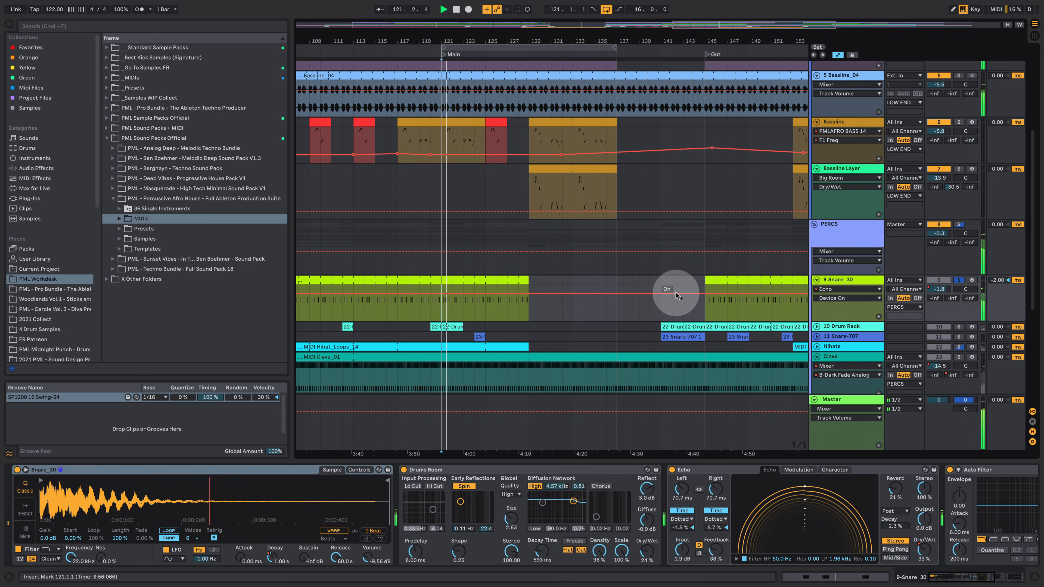
- Show the Clave track's Drums to MIDI rack and add the track to the solo
{"action": "scroll", "coordinate": [559, 247], "scroll_direction": "down", "scroll_amount": 2}
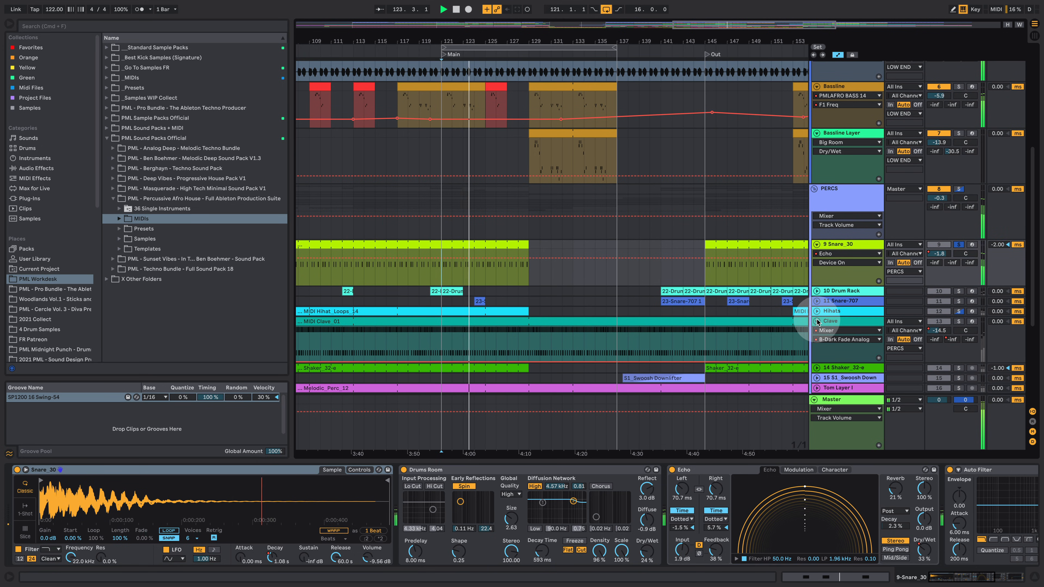
{"action": "left_click", "coordinate": [839, 319]}
{"action": "left_click", "coordinate": [956, 321]}
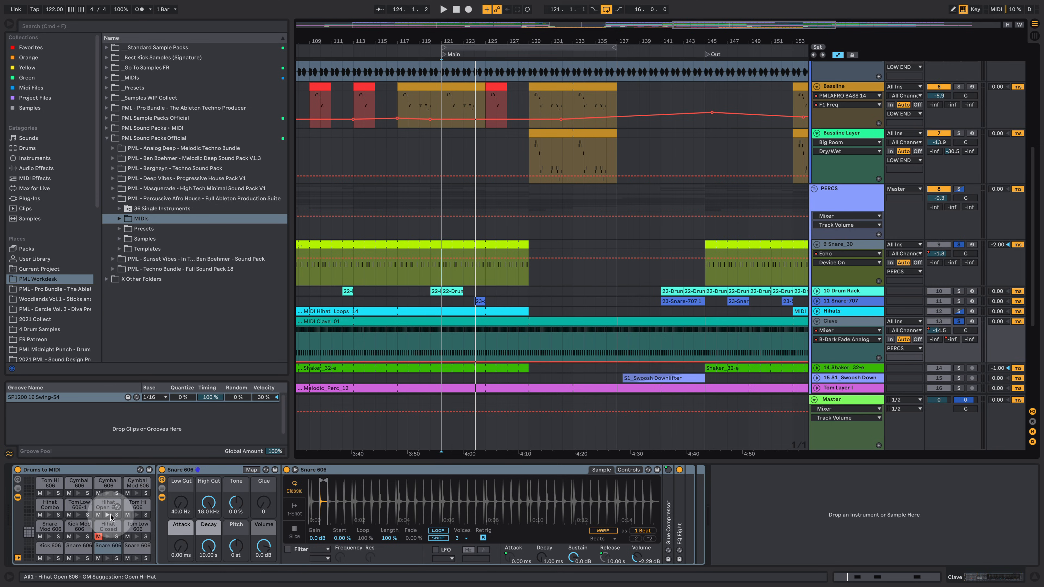
- Open the MIDI Clave_01 clip's notes, play the pattern and examine the Snare 606 and Hihat Closed 606 rows
{"action": "double_click", "coordinate": [471, 322]}
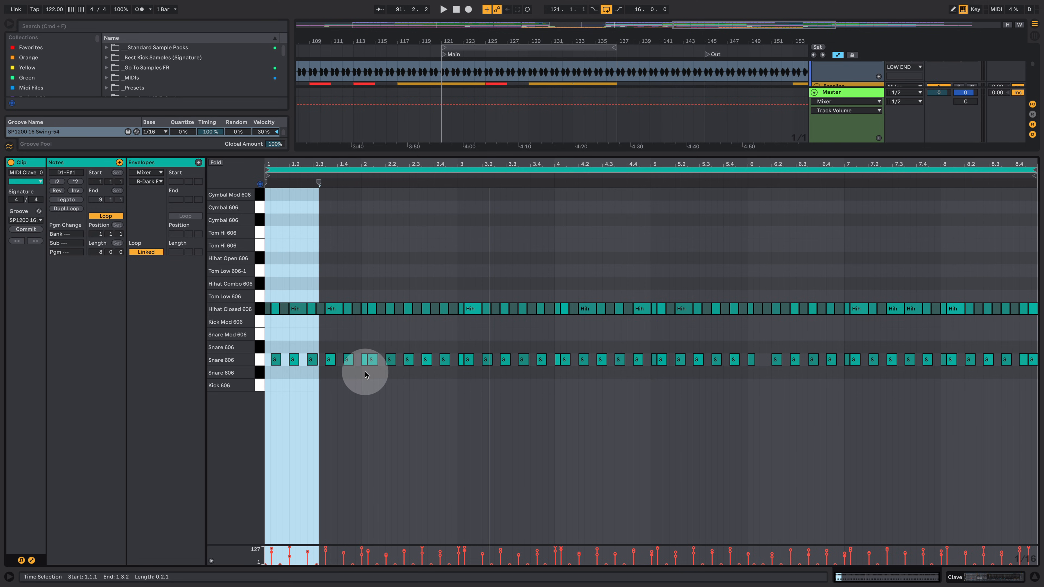
{"action": "key", "text": "space"}
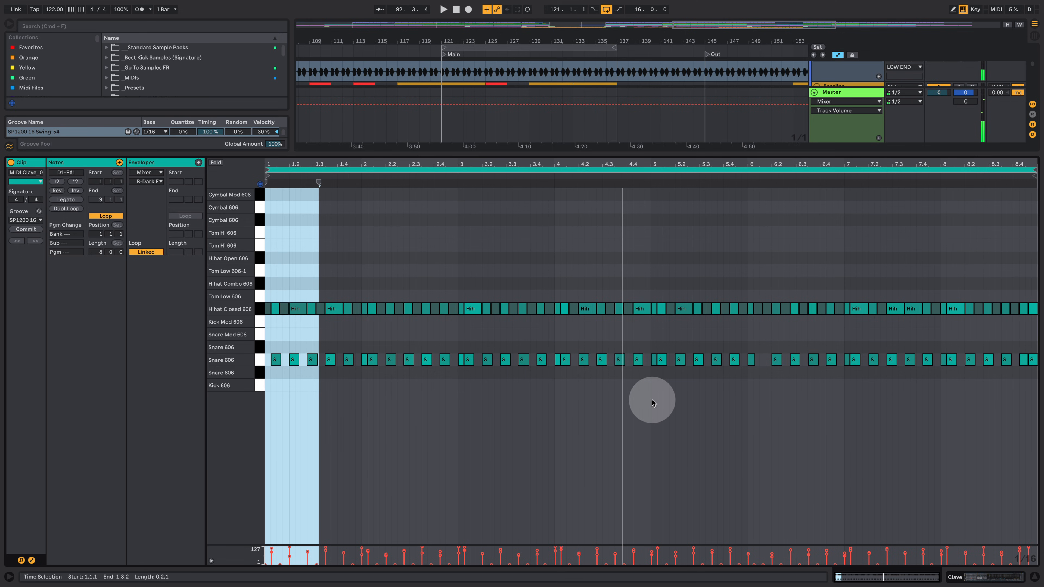
{"action": "left_click", "coordinate": [519, 358]}
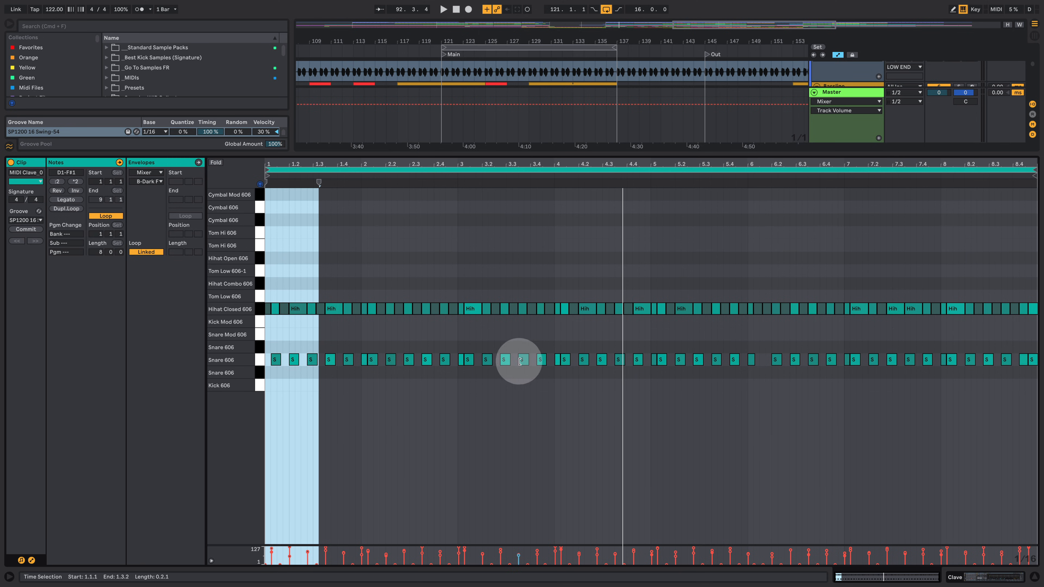
{"action": "left_click", "coordinate": [455, 309]}
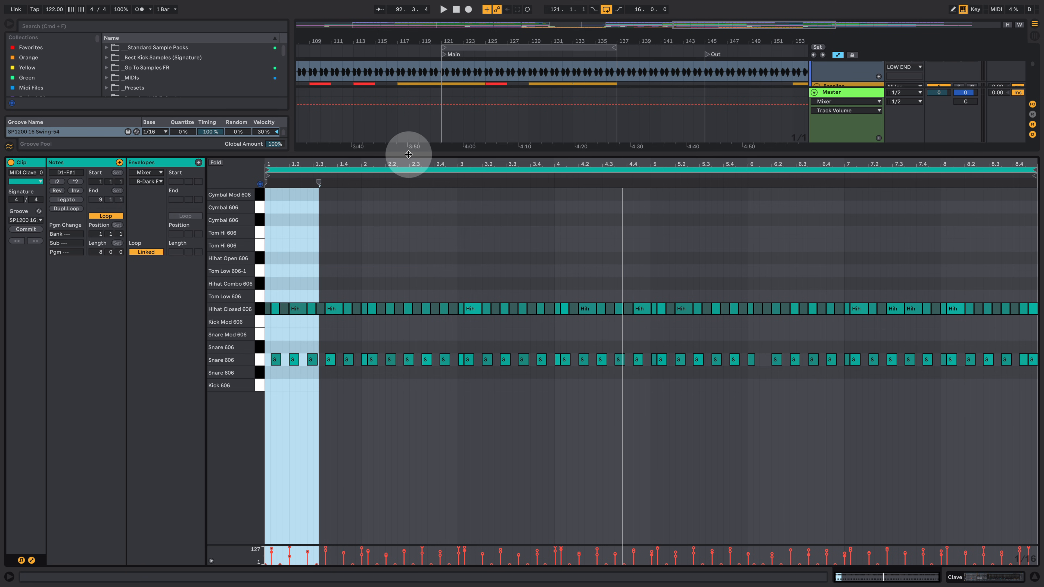
- Reduce the note editor's height and delete all Hihat Closed 606 notes from the Clave clip
{"action": "left_click_drag", "start_coordinate": [408, 154], "coordinate": [370, 291]}
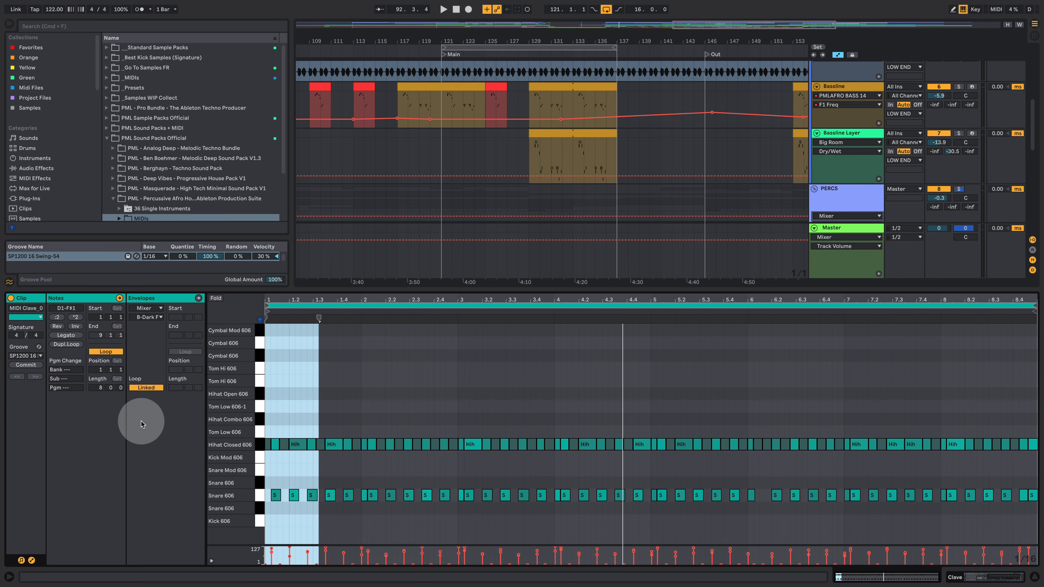
{"action": "left_click_drag", "start_coordinate": [1034, 459], "coordinate": [206, 423]}
{"action": "key", "text": "Delete"}
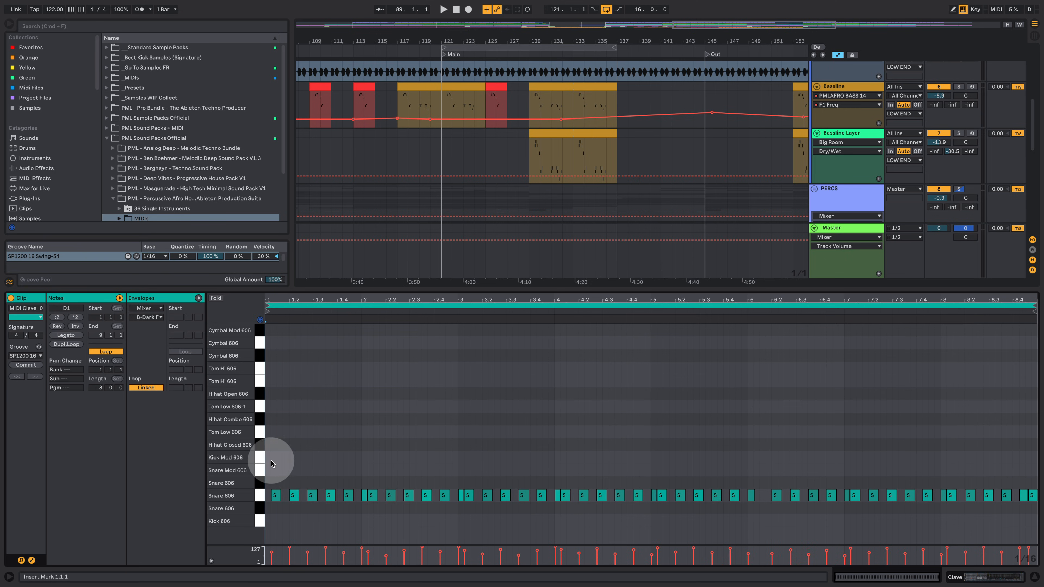
- Select all Snare 606 notes, commit the SP1200 16 Swing-54 groove, check the note timing near 2.4 and undo the commit
{"action": "left_click_drag", "start_coordinate": [272, 460], "coordinate": [1041, 555]}
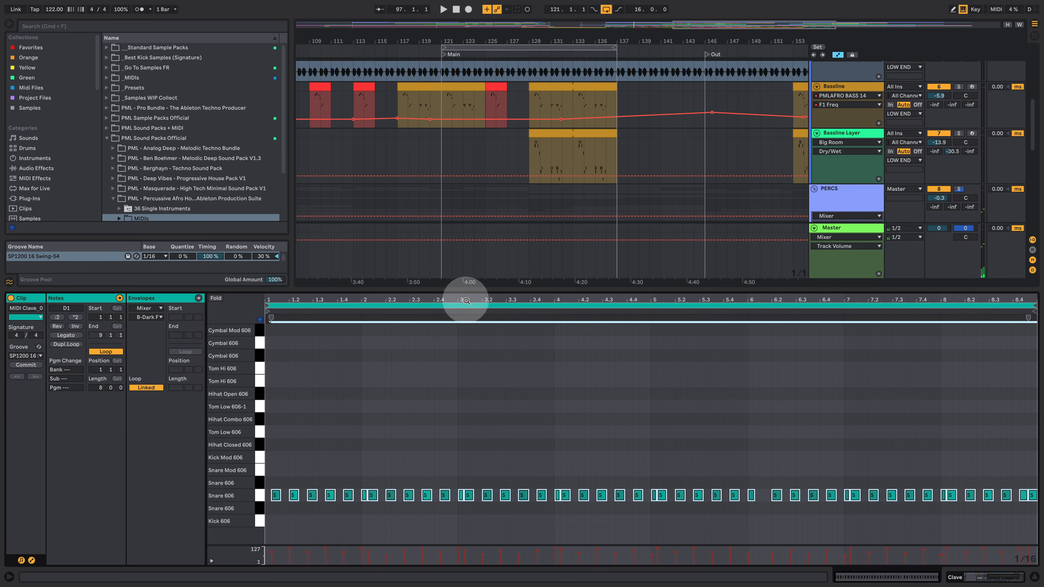
{"action": "left_click_drag", "start_coordinate": [456, 299], "coordinate": [589, 342]}
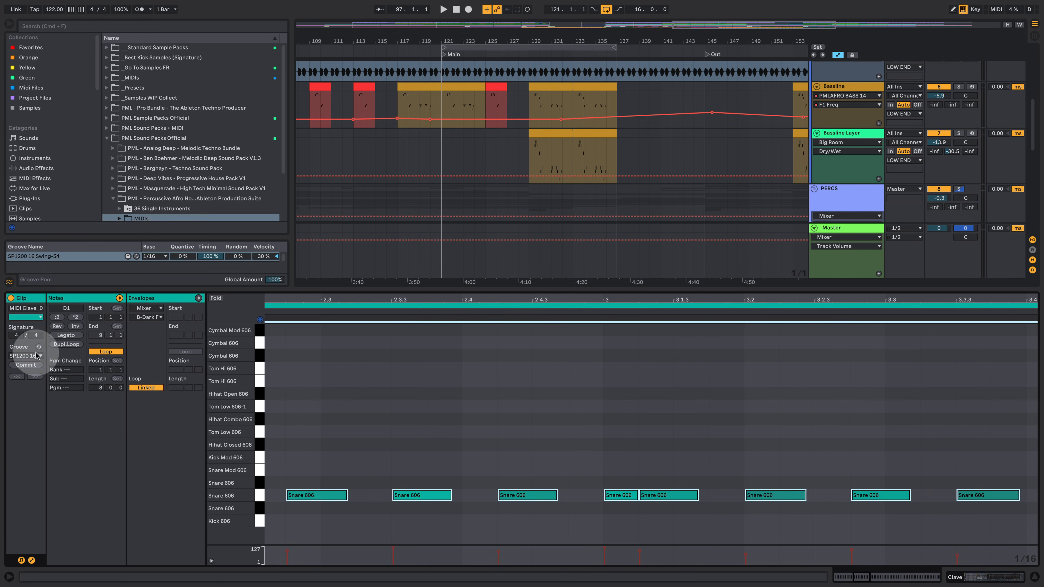
{"action": "left_click", "coordinate": [26, 365]}
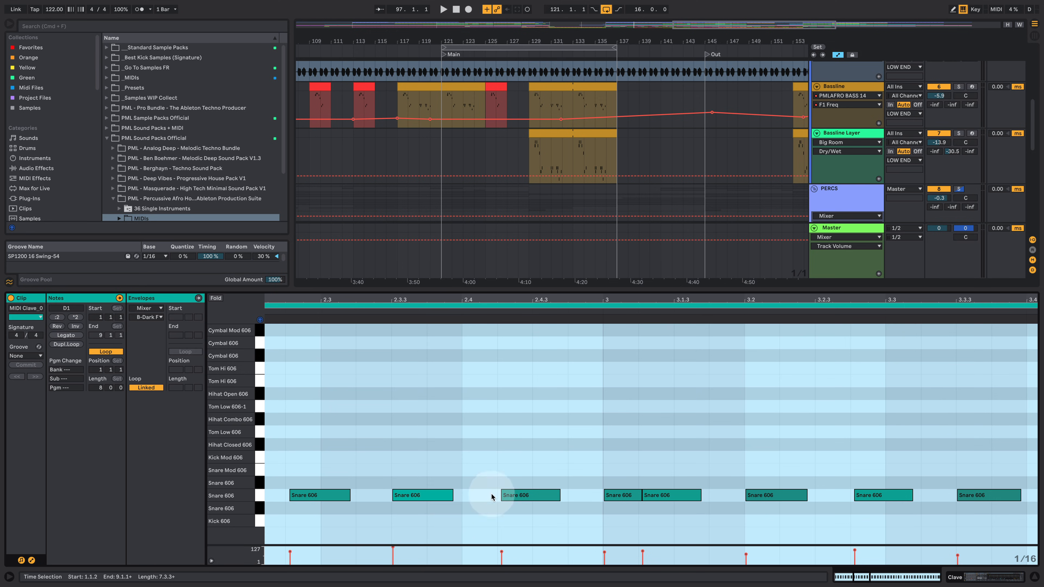
{"action": "left_click", "coordinate": [497, 500]}
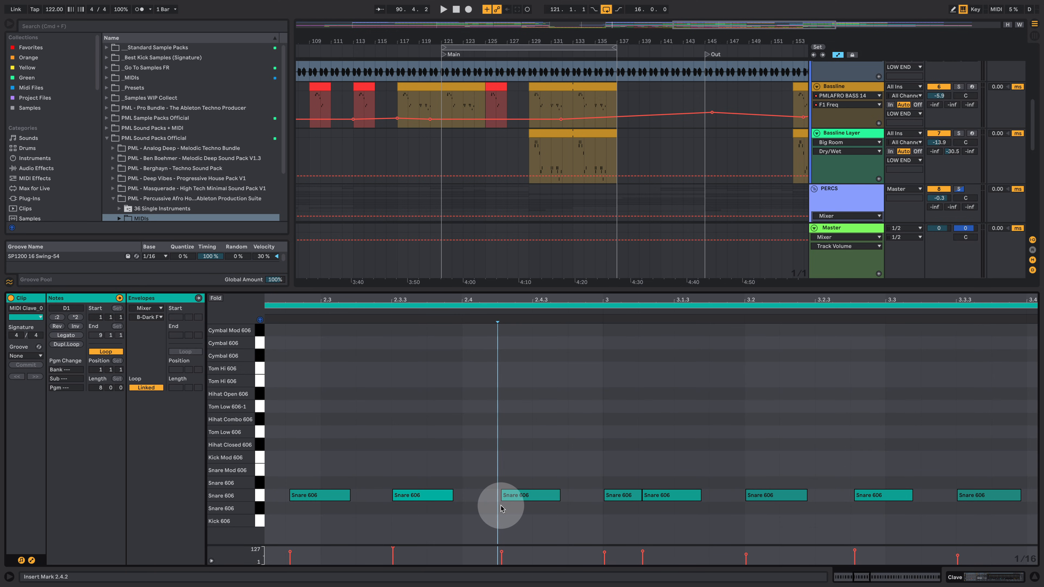
{"action": "key", "text": "super+z"}
- Play the snare-only Clave pattern with the groove and return to the track's Drums to MIDI devices
{"action": "left_click", "coordinate": [501, 445]}
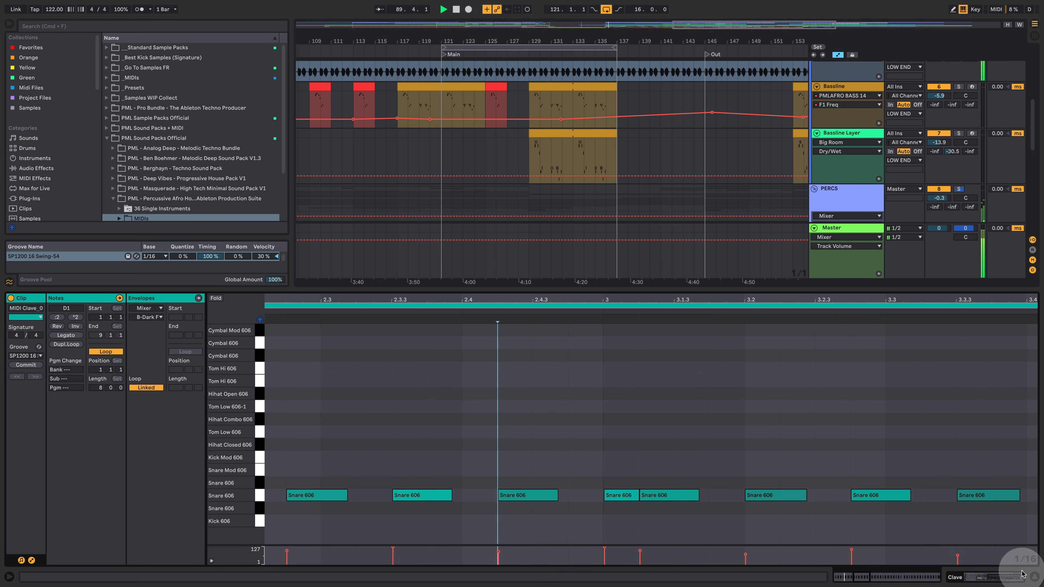
{"action": "left_click", "coordinate": [986, 577]}
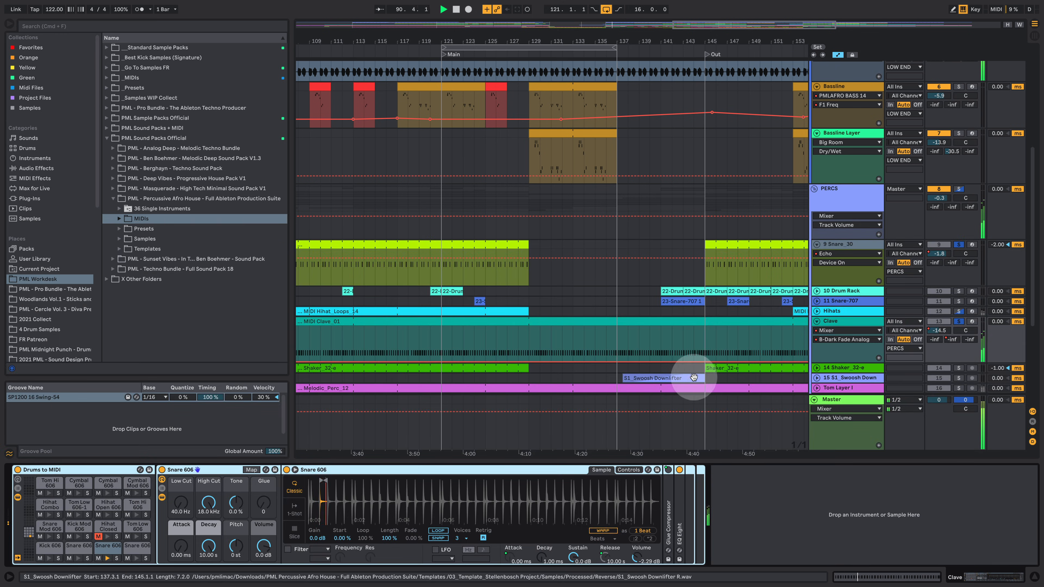
{"action": "key", "text": "space"}
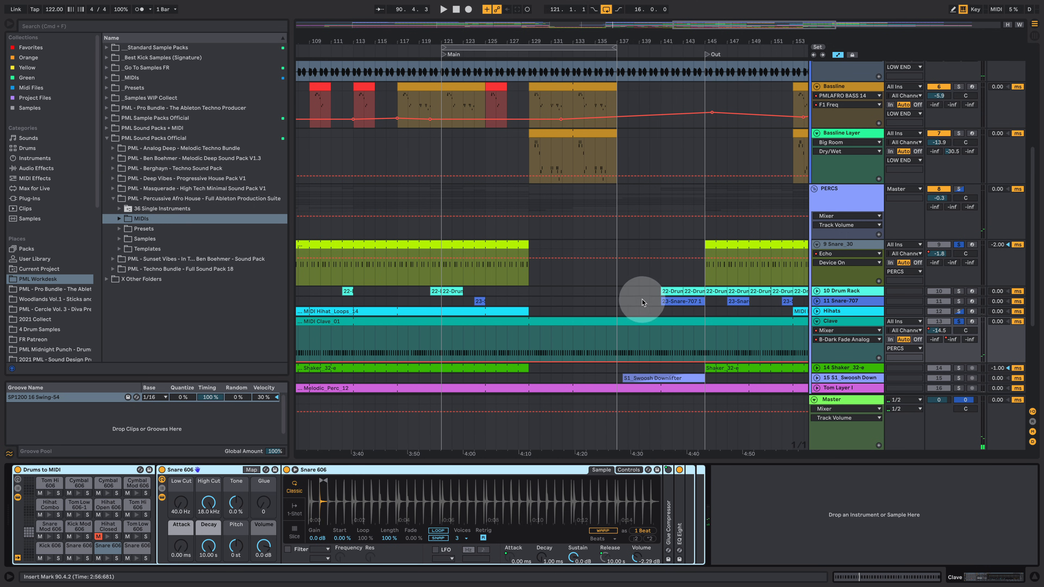
- Unfold and solo the Hihats track, and open the MIDI Hihat_Loops_14 clip's notes during playback
{"action": "left_click", "coordinate": [817, 311]}
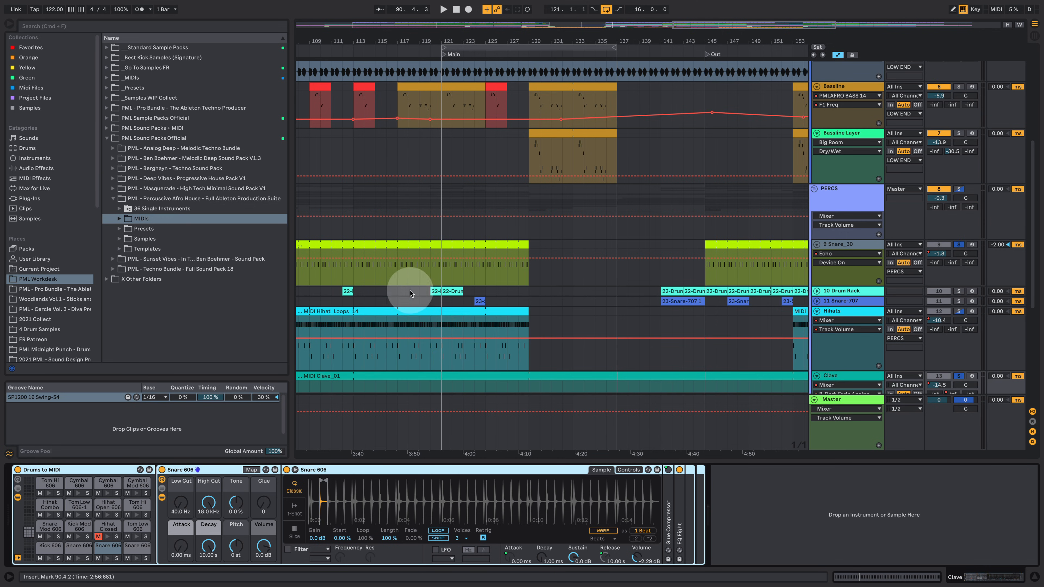
{"action": "left_click", "coordinate": [959, 312]}
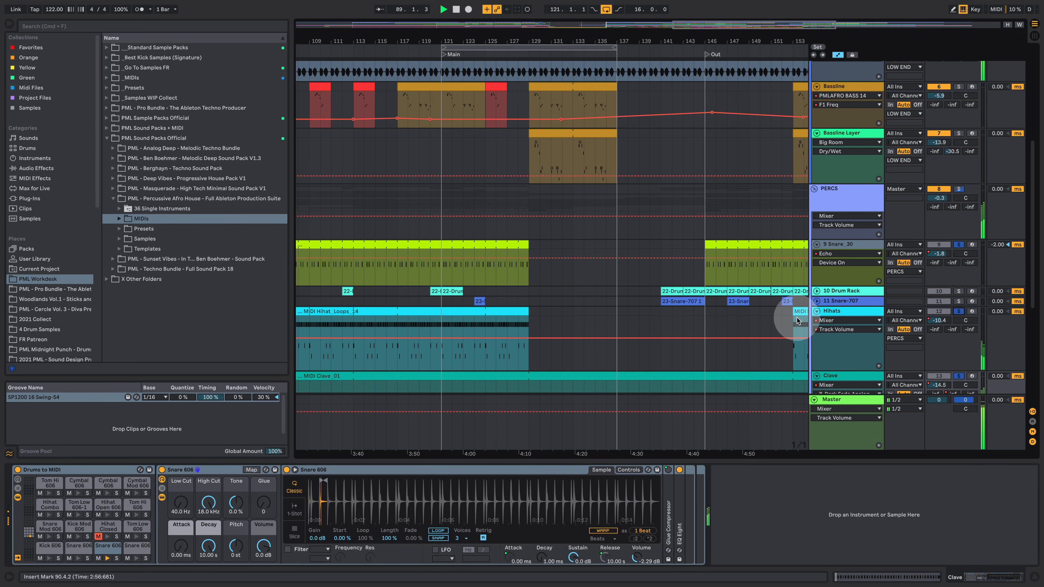
{"action": "left_click", "coordinate": [449, 337]}
{"action": "key", "text": "space"}
{"action": "double_click", "coordinate": [470, 315]}
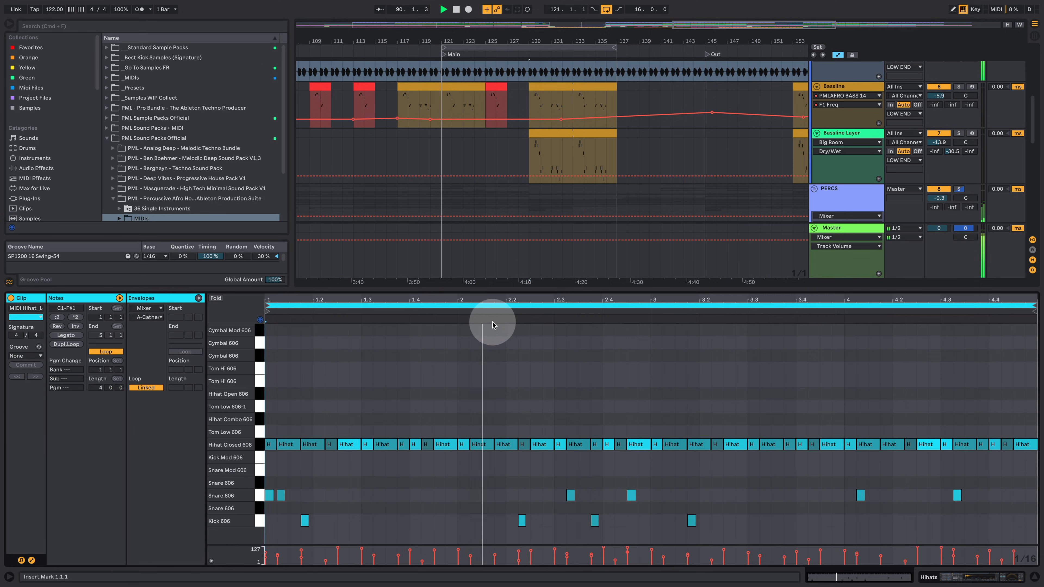
- Examine the Hihat Closed 606 notes in the hi-hat clip, play from 2.1.4 and return to the track's devices
{"action": "left_click", "coordinate": [672, 447]}
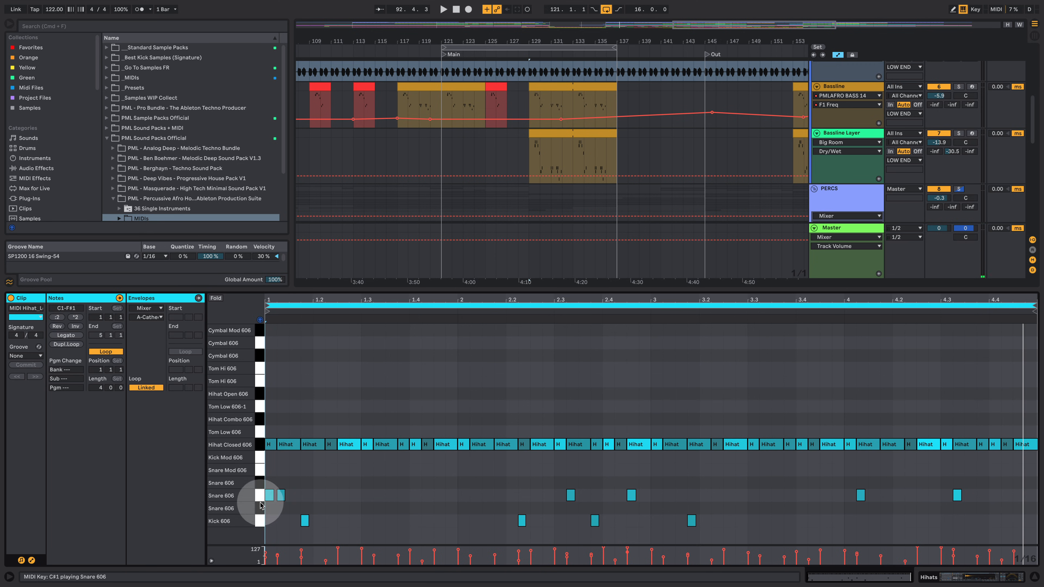
{"action": "left_click", "coordinate": [262, 447]}
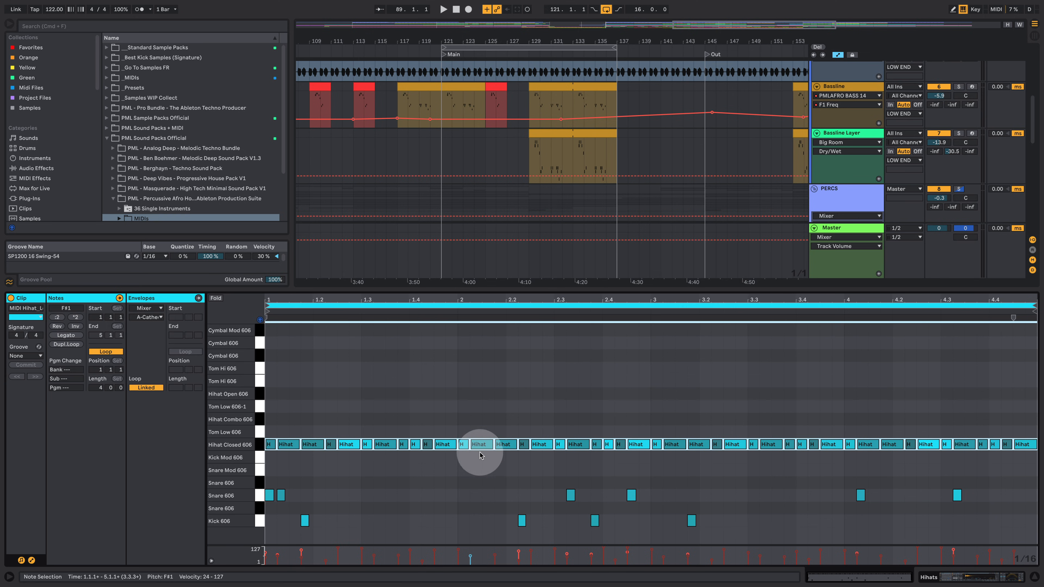
{"action": "left_click", "coordinate": [489, 460]}
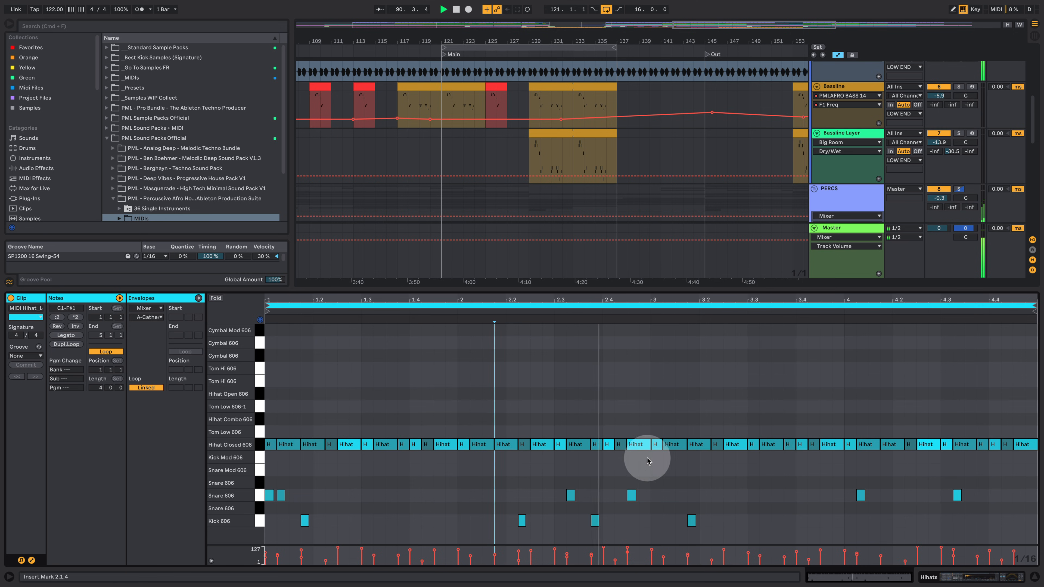
{"action": "left_click", "coordinate": [982, 576]}
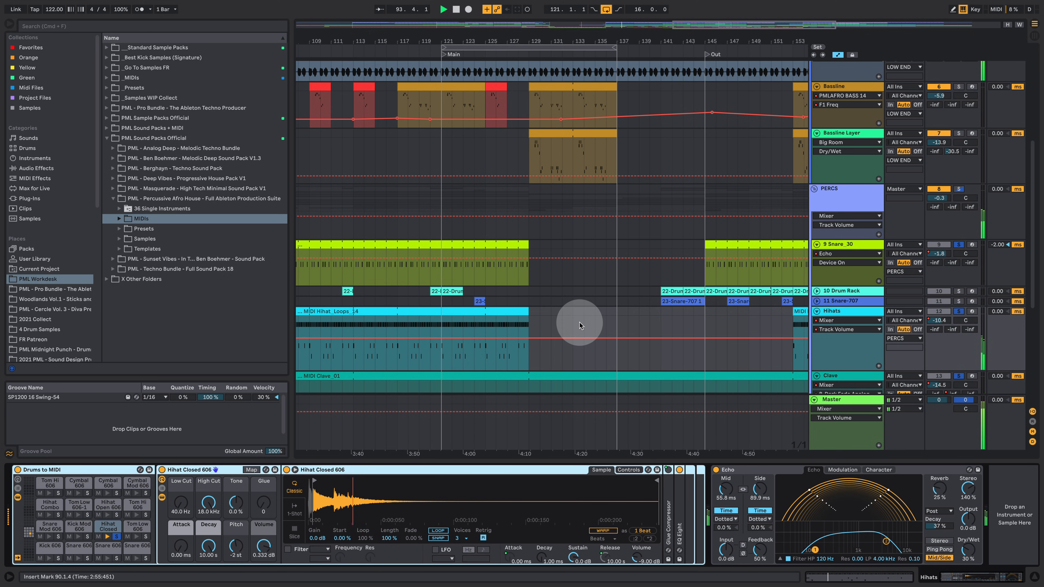
- Compare the soloed Hihats loop with the Echo device bypassed and re-enabled
{"action": "key", "text": "space"}
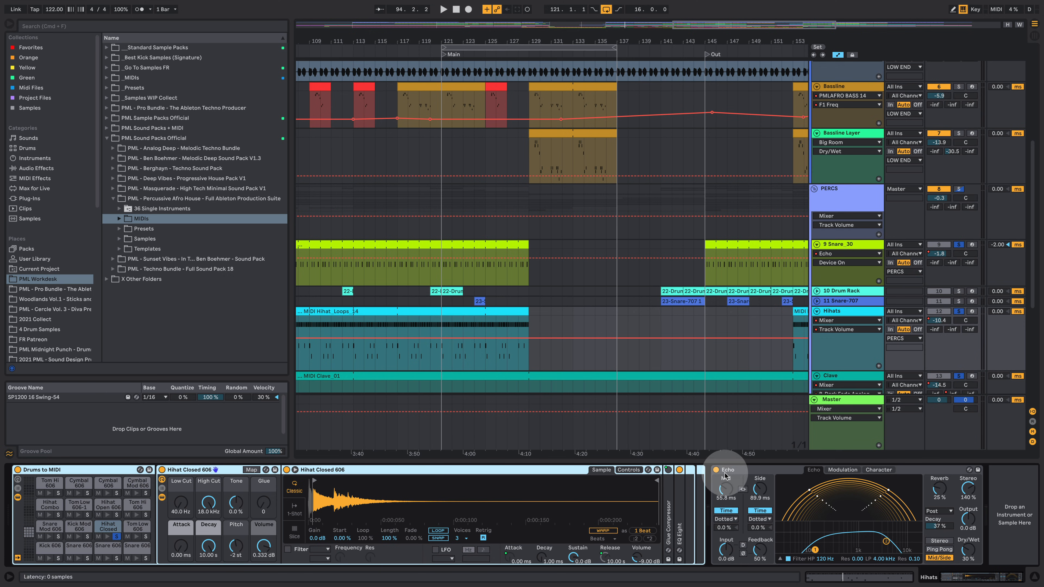
{"action": "left_click", "coordinate": [958, 312]}
{"action": "left_click", "coordinate": [958, 311]}
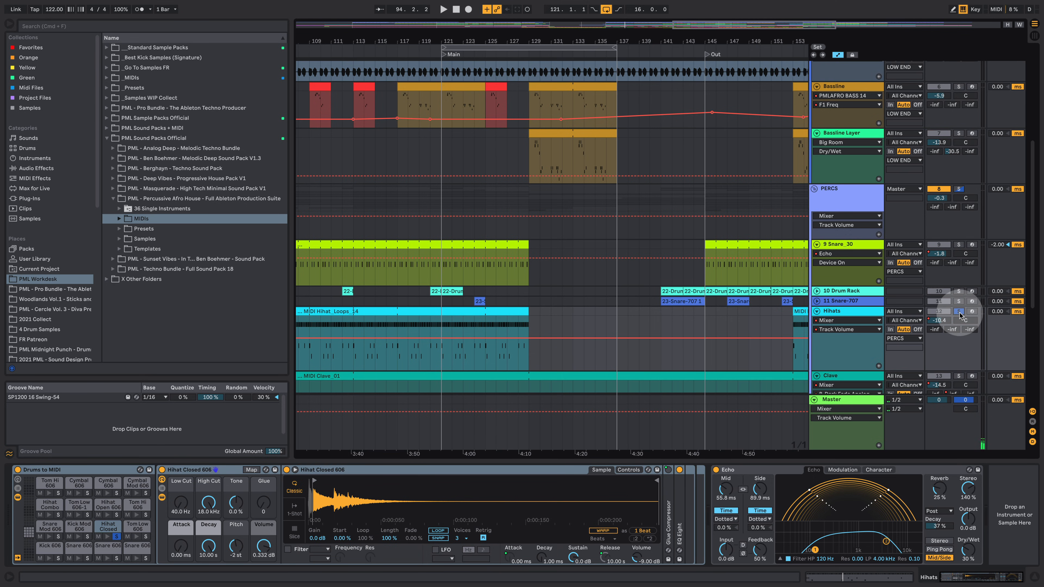
{"action": "left_click", "coordinate": [716, 470]}
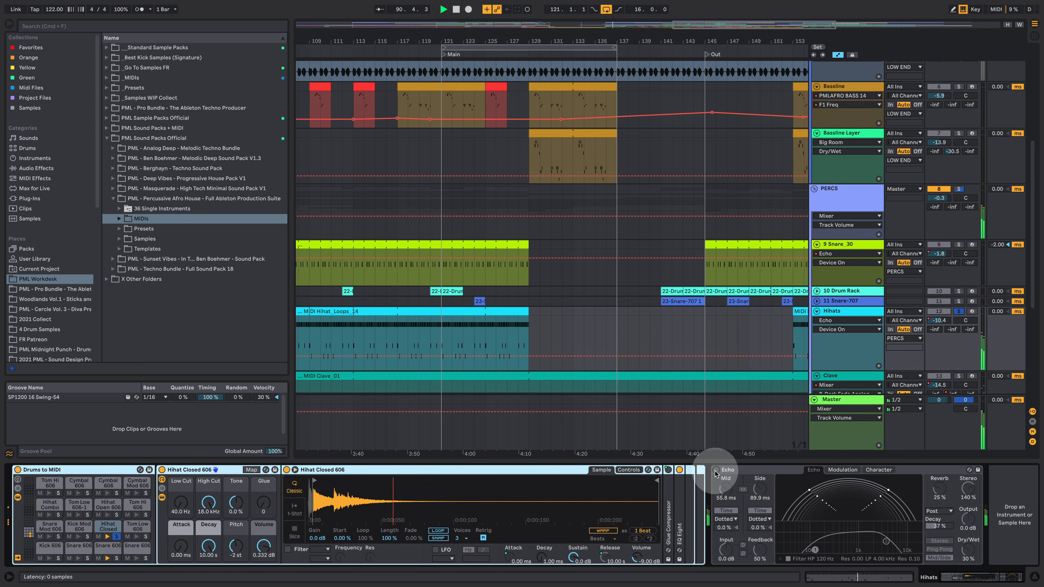
{"action": "left_click", "coordinate": [716, 470]}
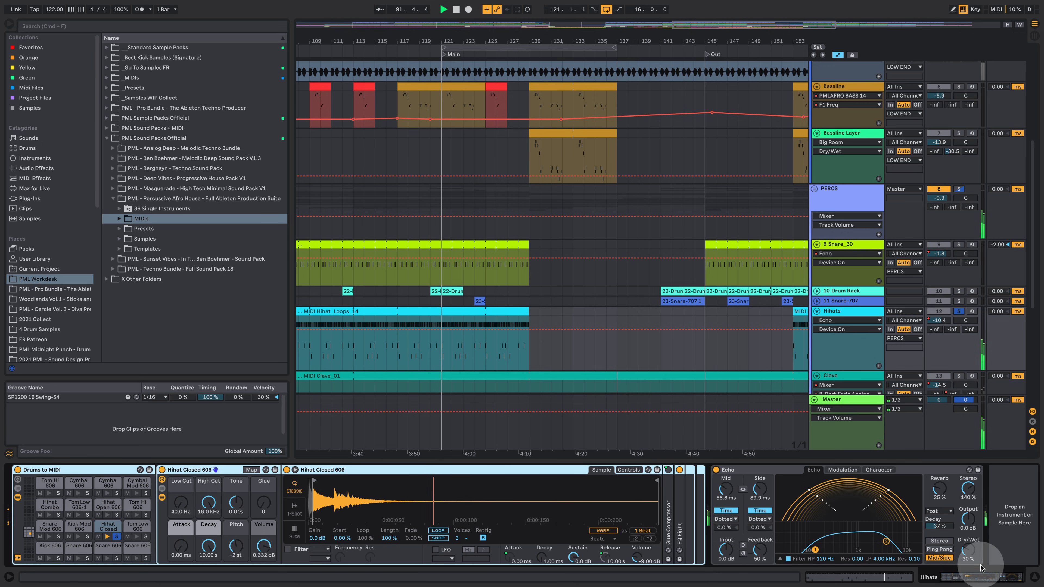
{"action": "mouse_move", "coordinate": [760, 549]}
{"action": "left_mouse_down"}
{"action": "mouse_move", "coordinate": [759, 513]}
{"action": "mouse_move", "coordinate": [759, 541]}
{"action": "left_mouse_up"}
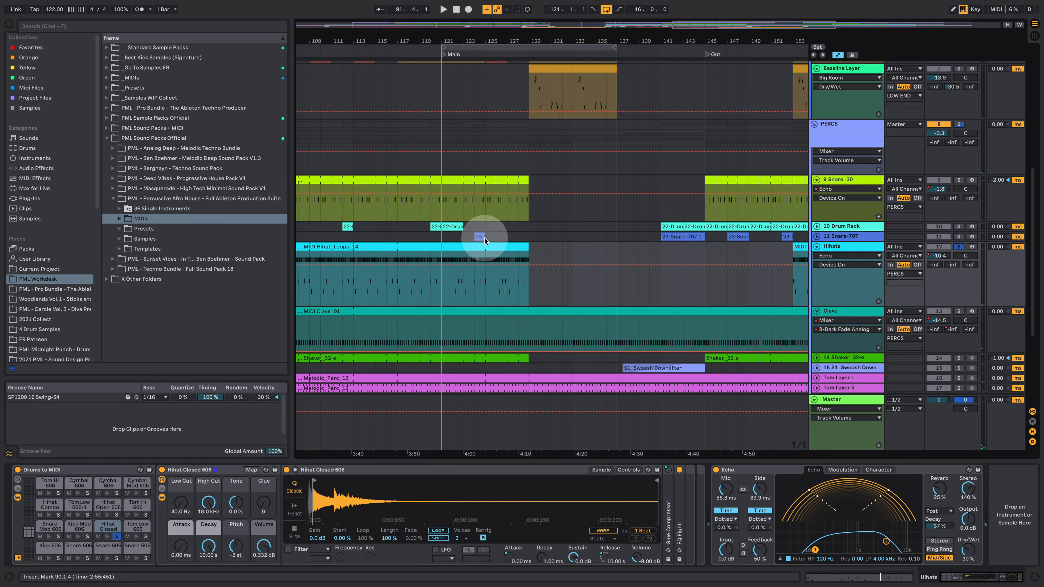
- Unfold the 11 Snare-707 and 10 Drum Rack tracks and play the soloed Drum Rack from bar 121
{"action": "left_click", "coordinate": [817, 236]}
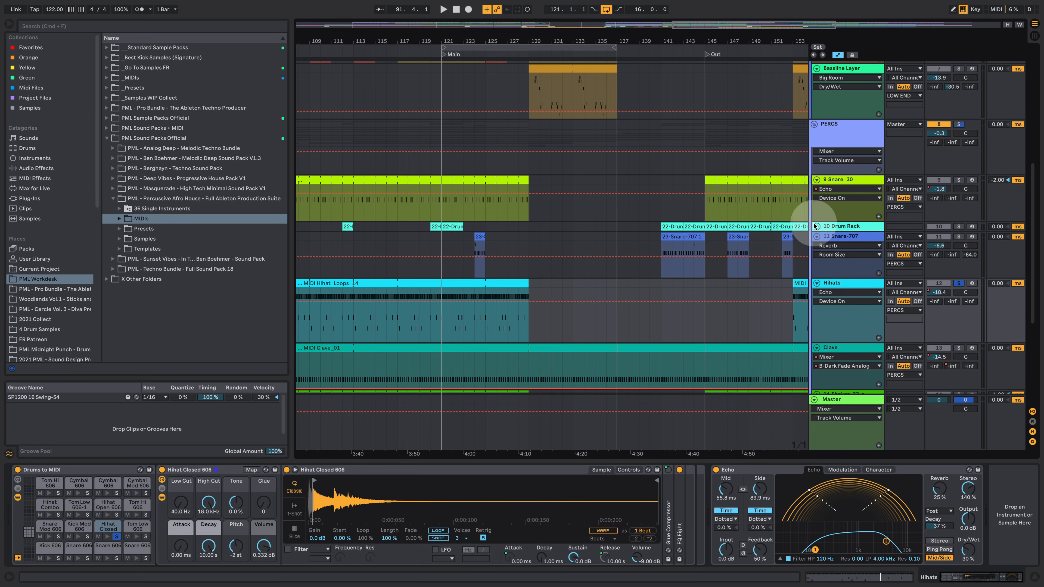
{"action": "left_click", "coordinate": [816, 227]}
{"action": "left_click", "coordinate": [441, 256]}
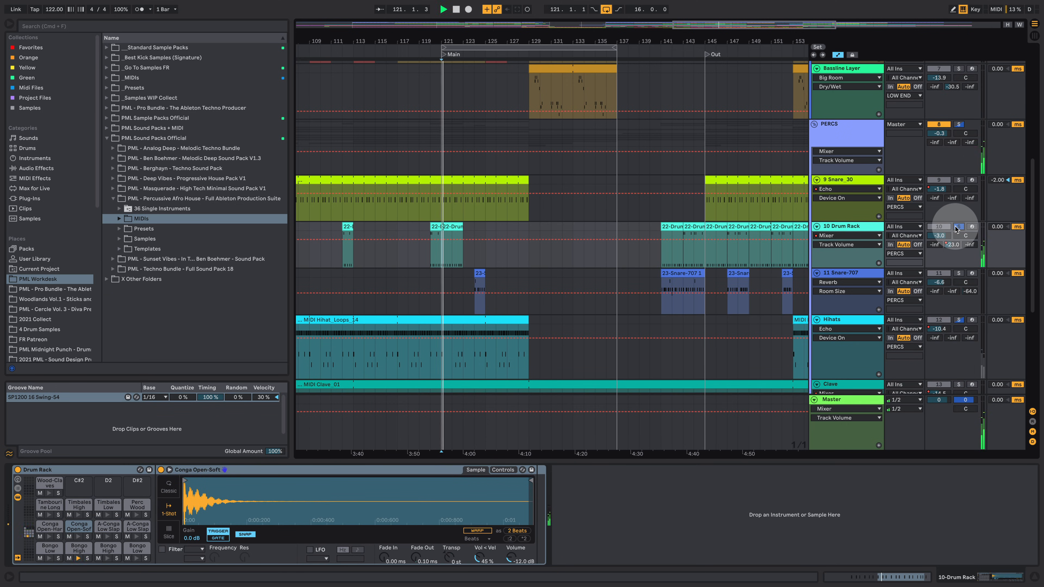
- Open the 22-Drum Rack 3 clip's notes, listen to the bongo pattern and return to the Drum Rack devices
{"action": "double_click", "coordinate": [455, 224]}
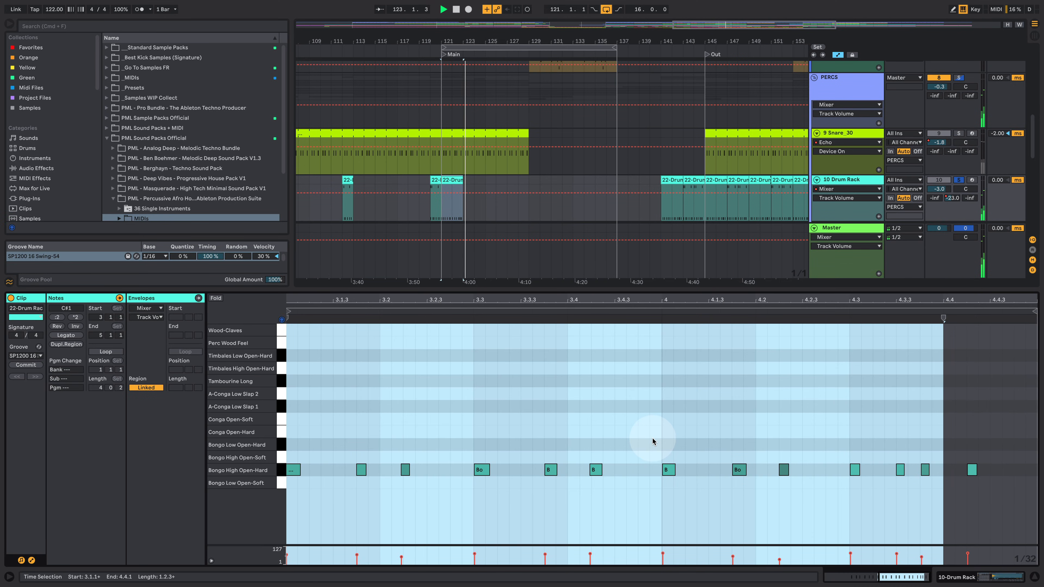
{"action": "key", "text": "space"}
{"action": "key", "text": "space"}
{"action": "left_click_drag", "start_coordinate": [486, 302], "coordinate": [572, 295]}
{"action": "key", "text": "space"}
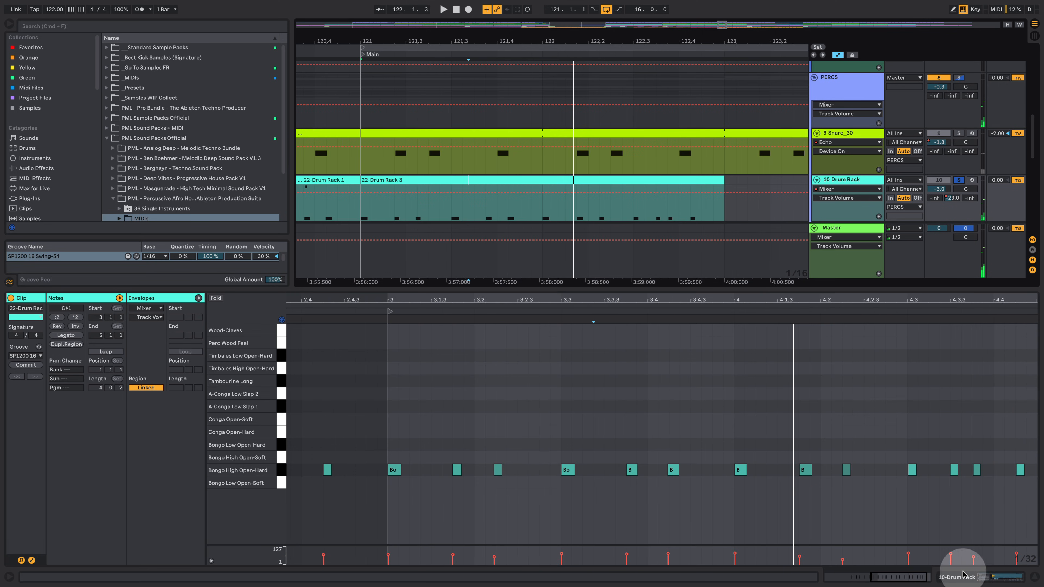
{"action": "left_click", "coordinate": [966, 577]}
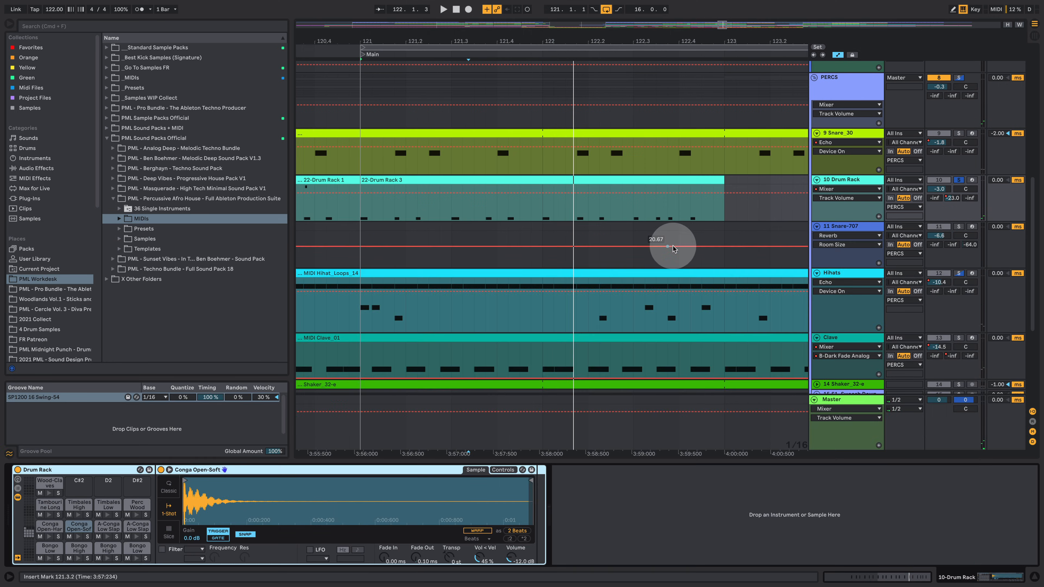
- Listen to the Drum Rack pattern against the Kick, and toggle the solo on 9 Snare_30
{"action": "scroll", "coordinate": [672, 248], "scroll_direction": "up", "scroll_amount": 10}
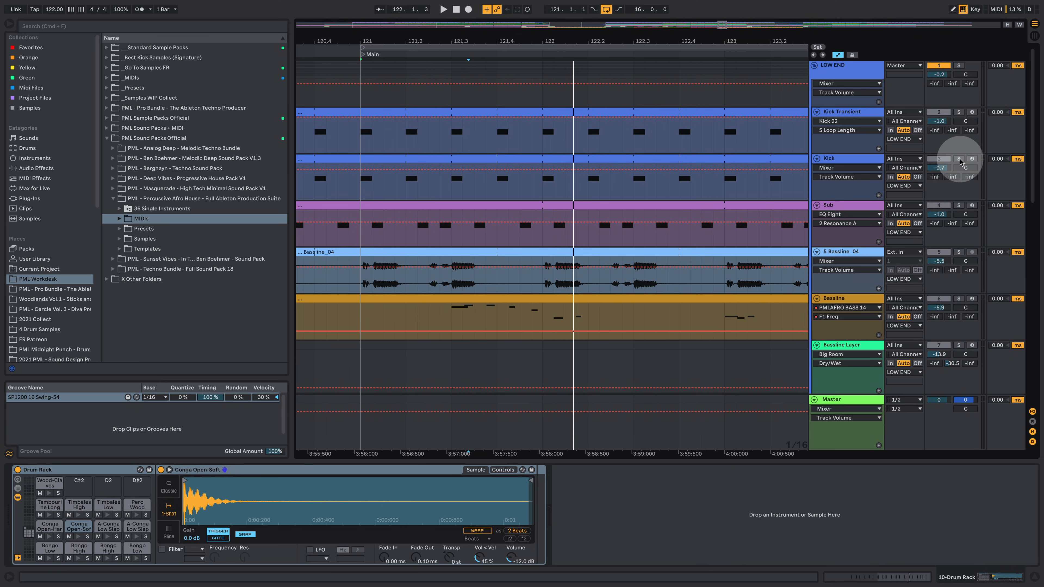
{"action": "key", "text": "space"}
{"action": "scroll", "coordinate": [613, 246], "scroll_direction": "down", "scroll_amount": 10}
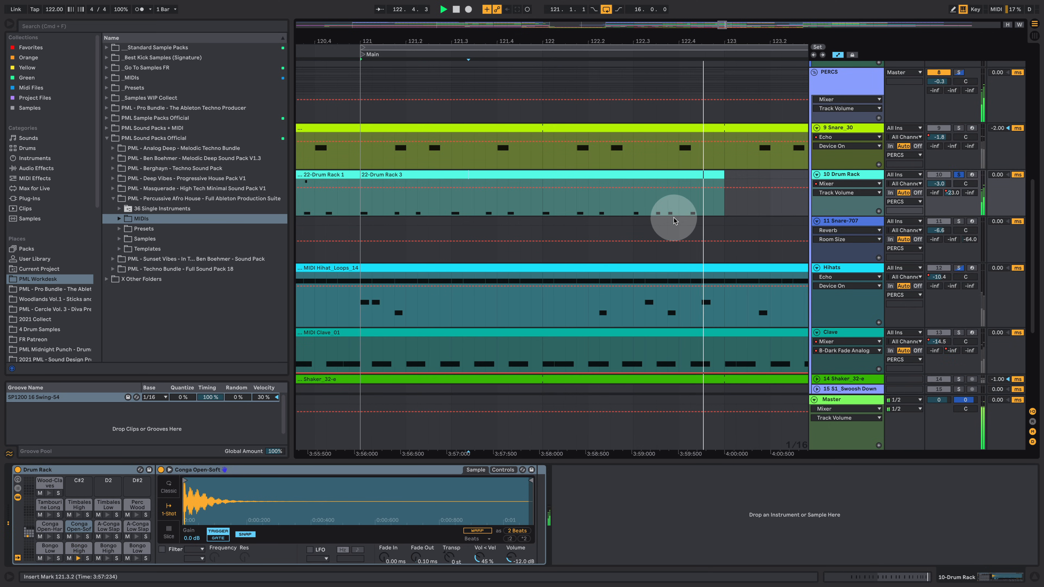
{"action": "key", "text": "space"}
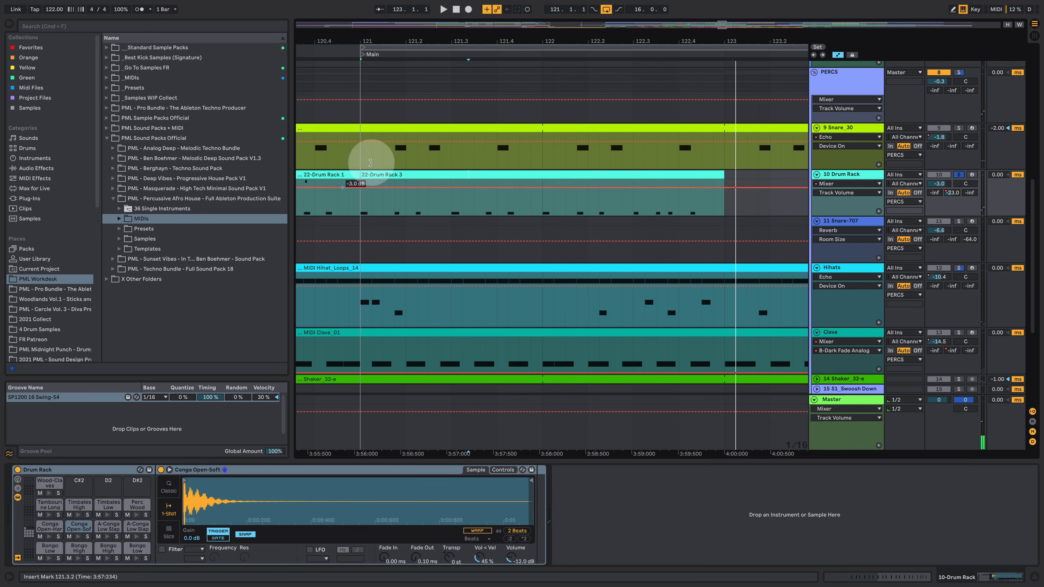
{"action": "left_click", "coordinate": [958, 131]}
{"action": "key", "text": "space"}
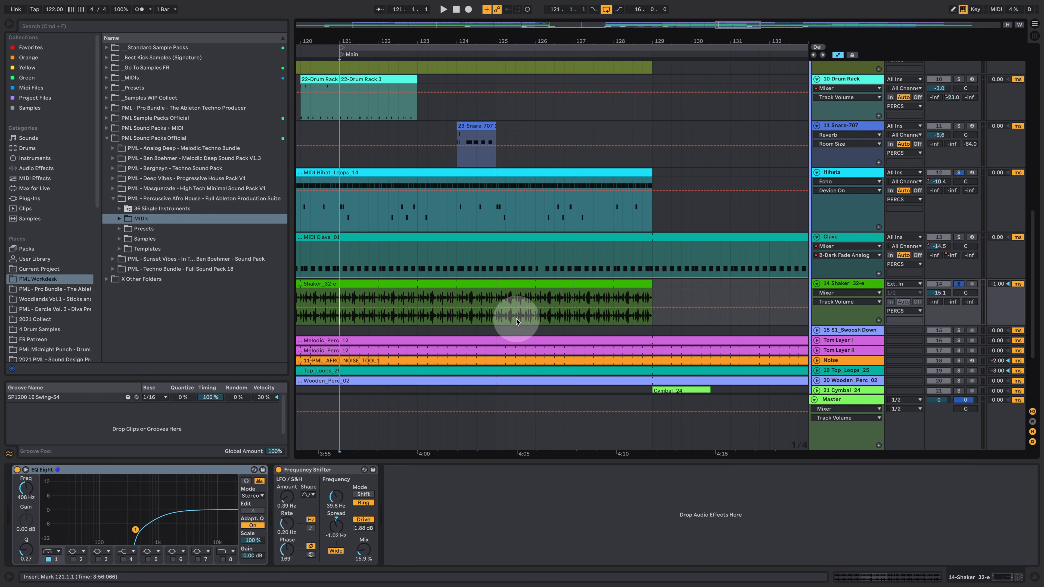
- Solo the Hihats from bar 121, add 14 Shaker_32-e to the solo and show the shaker's devices
{"action": "left_click", "coordinate": [957, 172]}
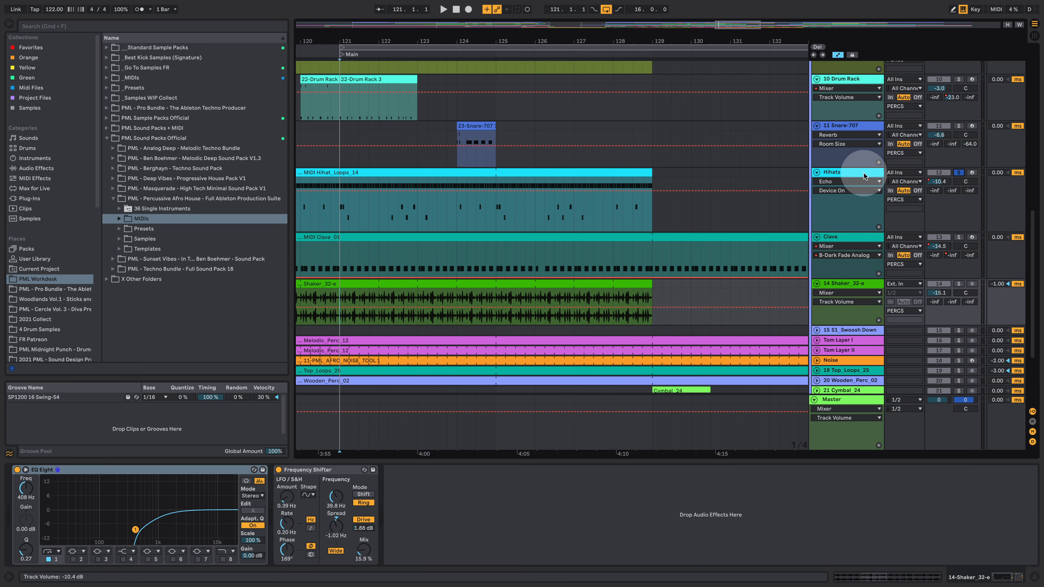
{"action": "left_click", "coordinate": [373, 173]}
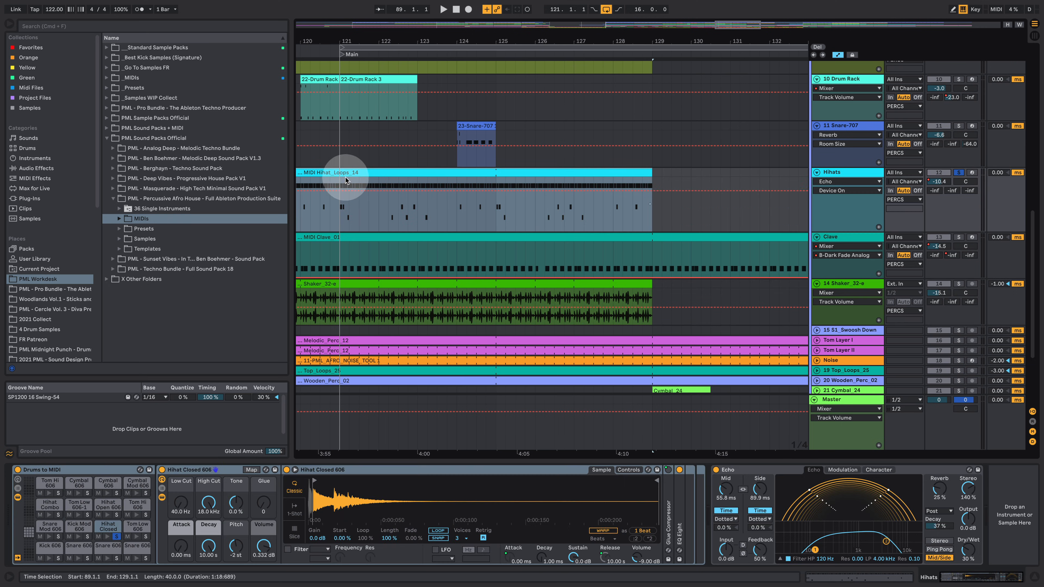
{"action": "left_click", "coordinate": [341, 181]}
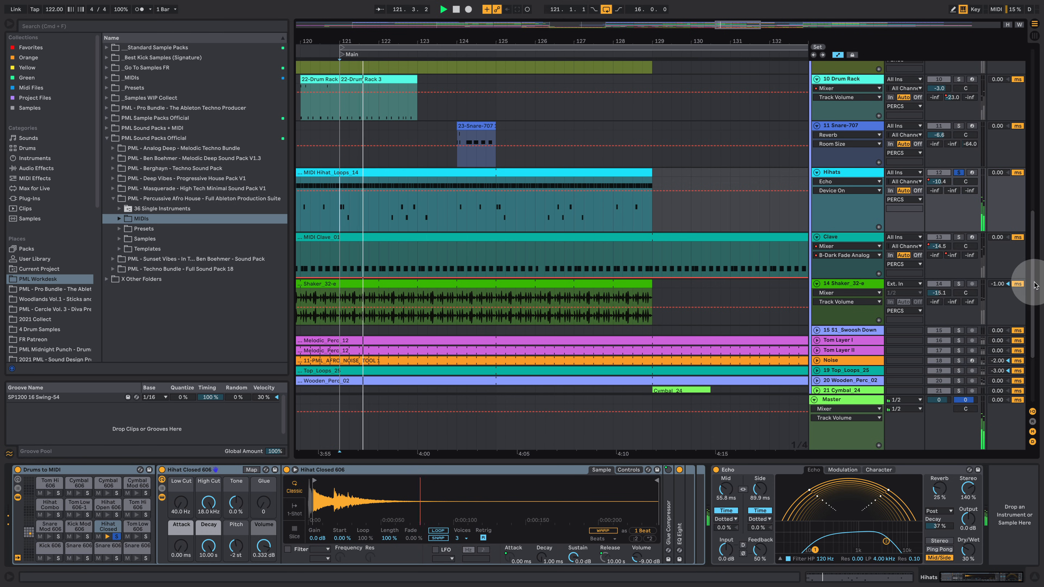
{"action": "left_click", "coordinate": [958, 284]}
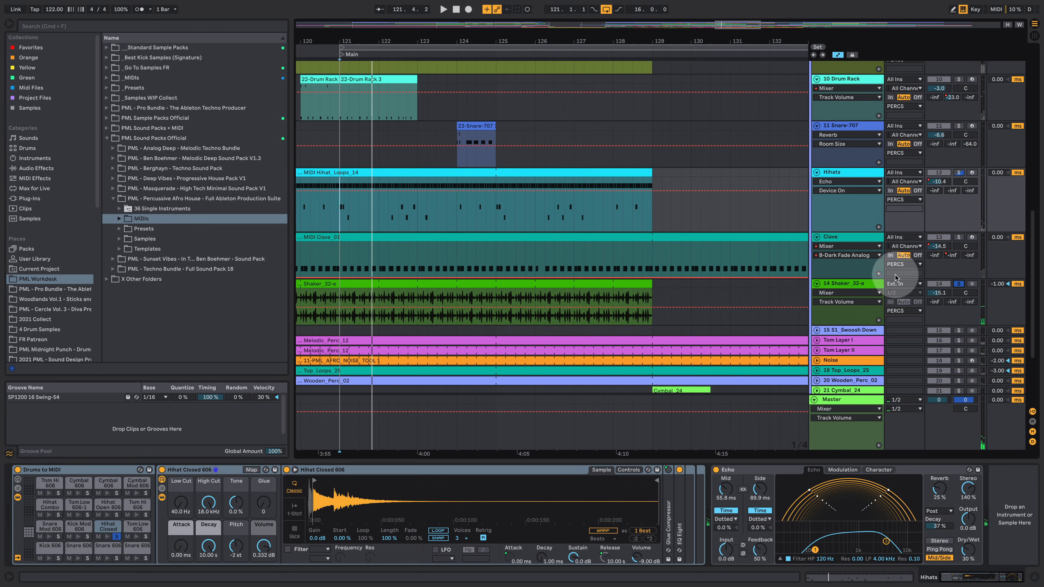
{"action": "left_click", "coordinate": [856, 284]}
{"action": "key", "text": "space"}
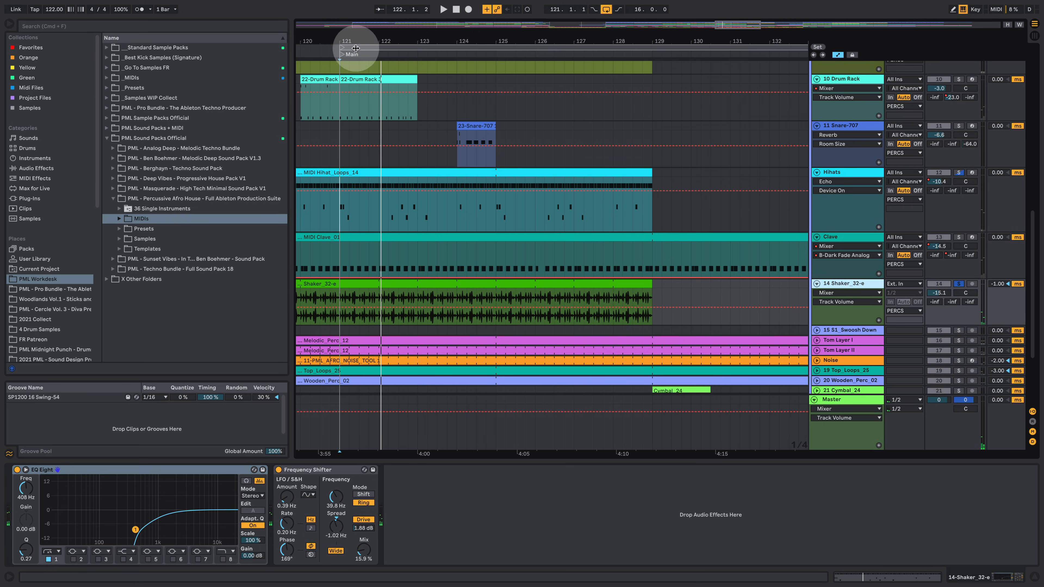
- Play the percussion together with the LOW END group from bar 121 with the shaker's solo off
{"action": "left_click_drag", "start_coordinate": [354, 41], "coordinate": [433, 40]}
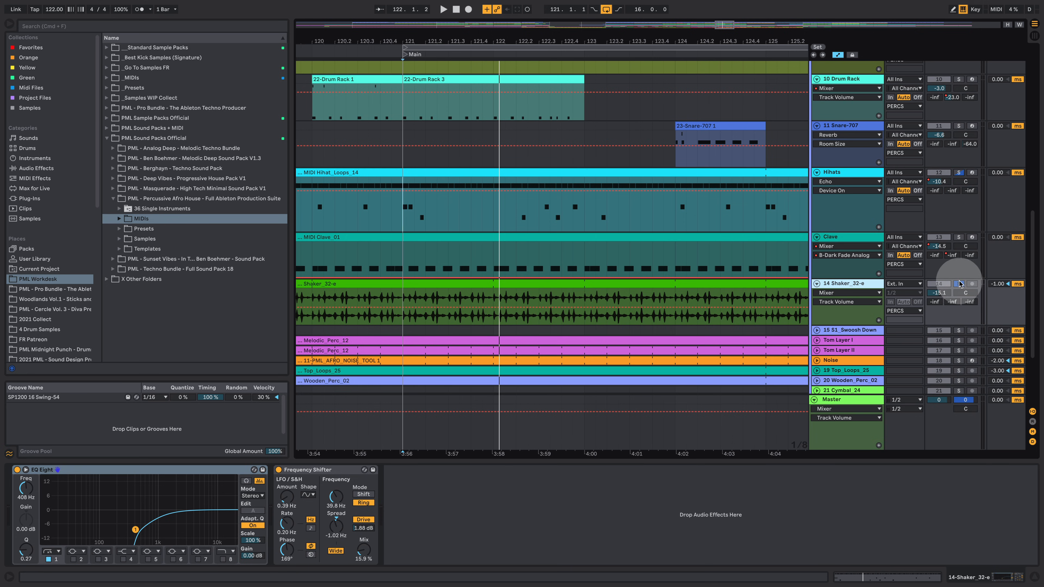
{"action": "key", "text": "space"}
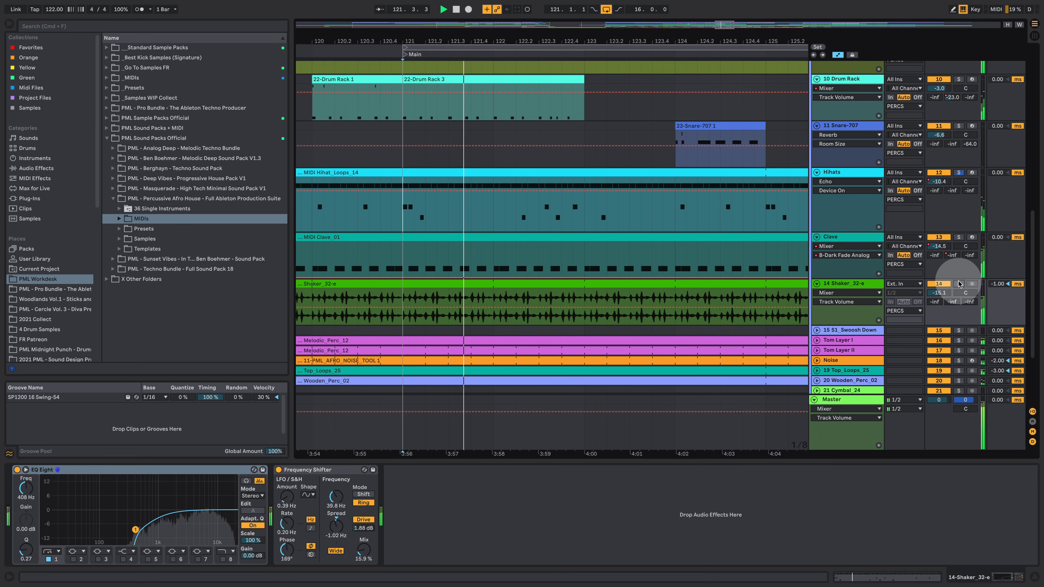
{"action": "scroll", "coordinate": [836, 259], "scroll_direction": "up", "scroll_amount": 5}
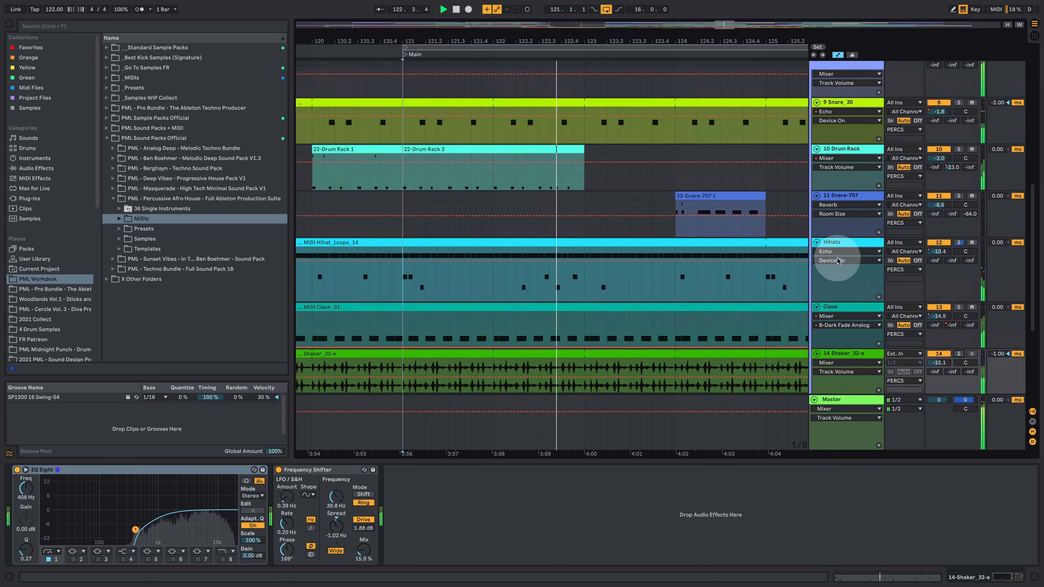
{"action": "scroll", "coordinate": [839, 264], "scroll_direction": "up", "scroll_amount": 7}
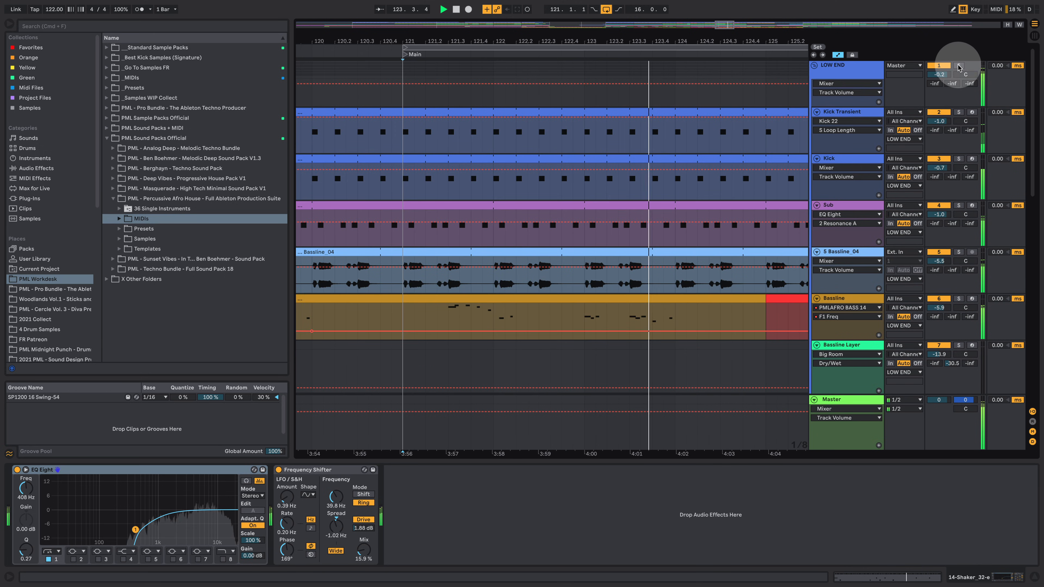
- Fit all track heights to the arrangement and enlarge the Tom Layer I track to show its waveform
{"action": "left_click", "coordinate": [1007, 24]}
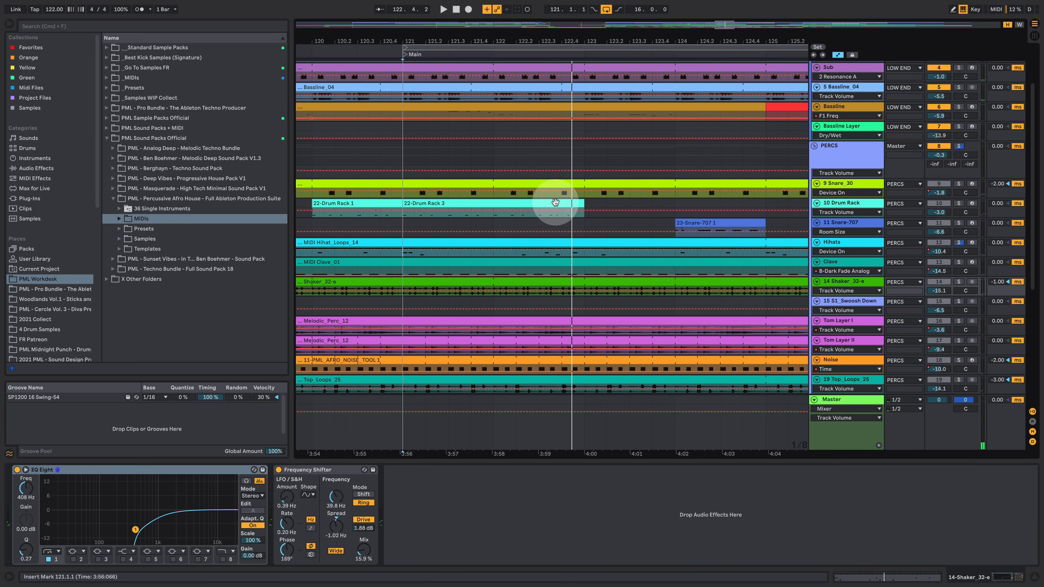
{"action": "scroll", "coordinate": [802, 299], "scroll_direction": "down", "scroll_amount": 4}
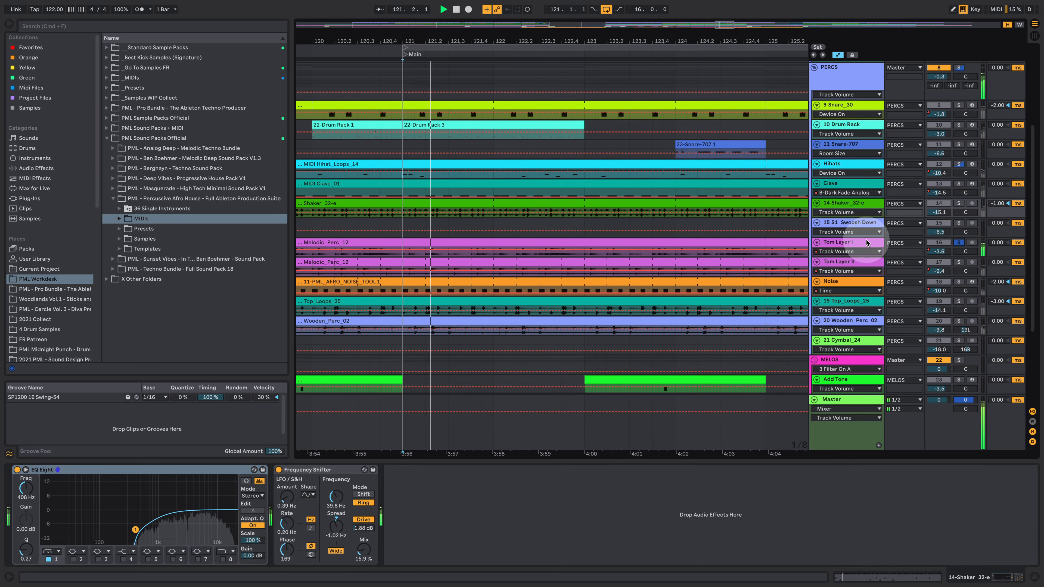
{"action": "left_click", "coordinate": [824, 255]}
{"action": "left_click_drag", "start_coordinate": [824, 255], "coordinate": [834, 334]}
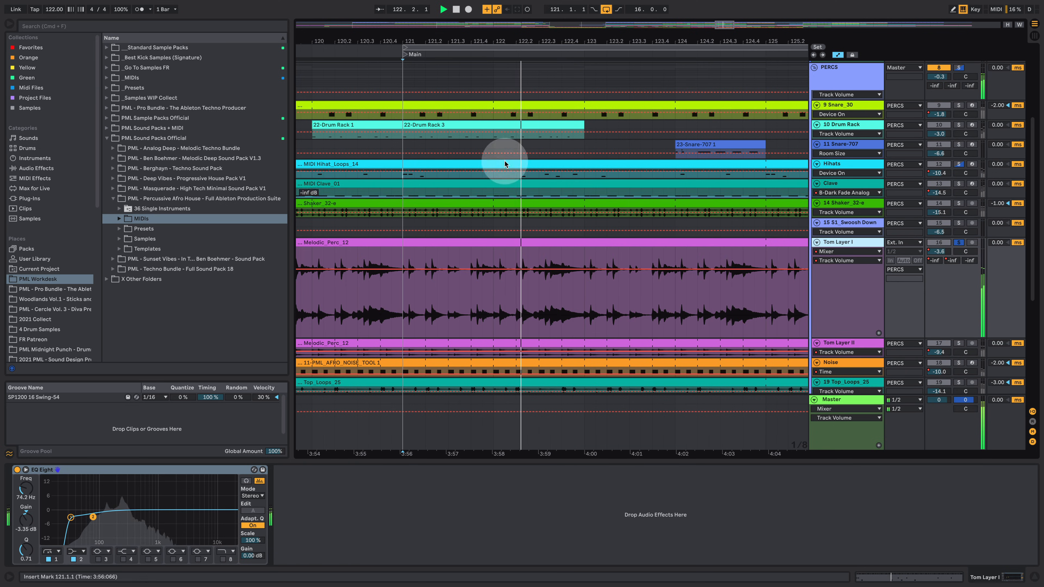
- Play the soloed Tom Layer I and examine its Melodic_Perc_12 waveform closely from bar 121
{"action": "key", "text": "space"}
{"action": "left_click_drag", "start_coordinate": [441, 39], "coordinate": [443, 65]}
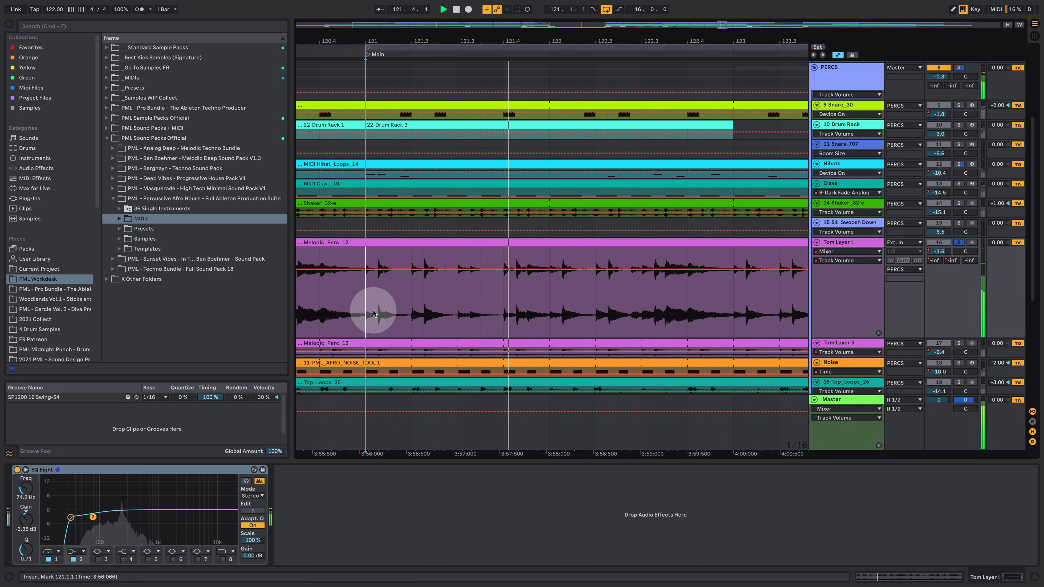
{"action": "left_click_drag", "start_coordinate": [569, 43], "coordinate": [461, 40]}
{"action": "key", "text": "space"}
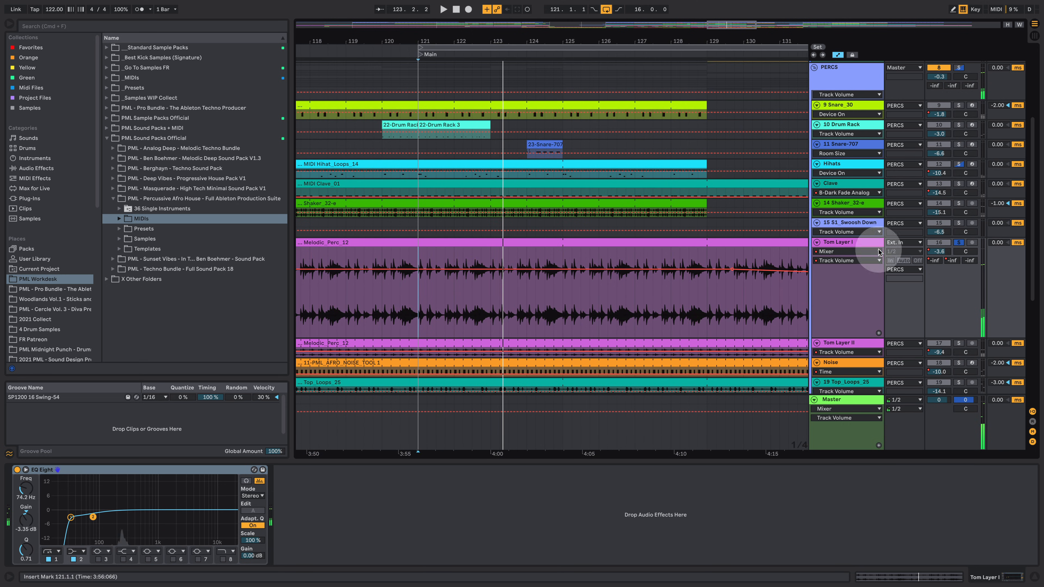
- Switch Tom Layer I's solo off and on again, and replay the layer from bar 121
{"action": "left_click", "coordinate": [958, 242]}
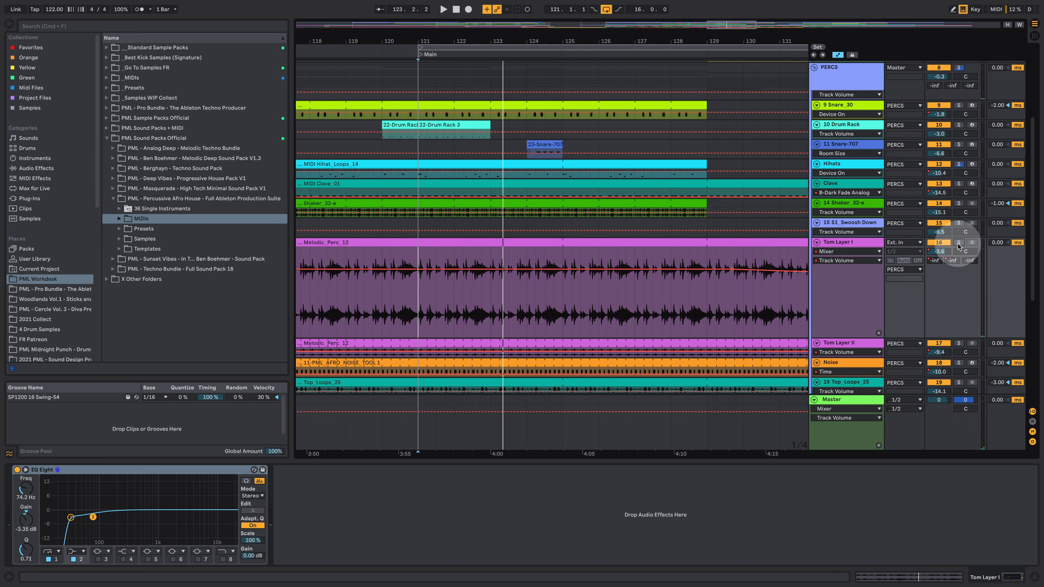
{"action": "left_click", "coordinate": [959, 243]}
{"action": "left_click", "coordinate": [416, 299]}
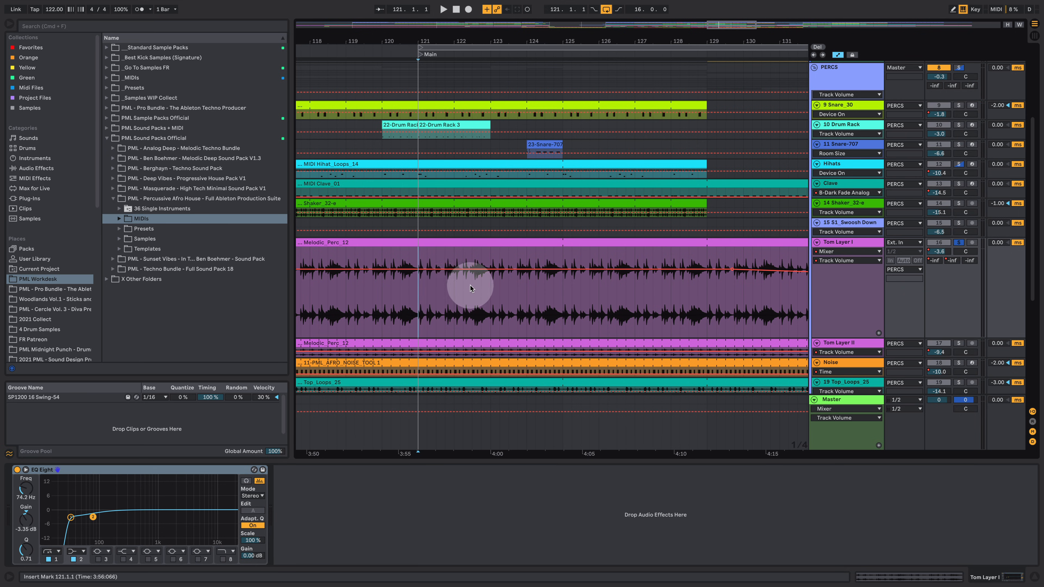
{"action": "key", "text": "space"}
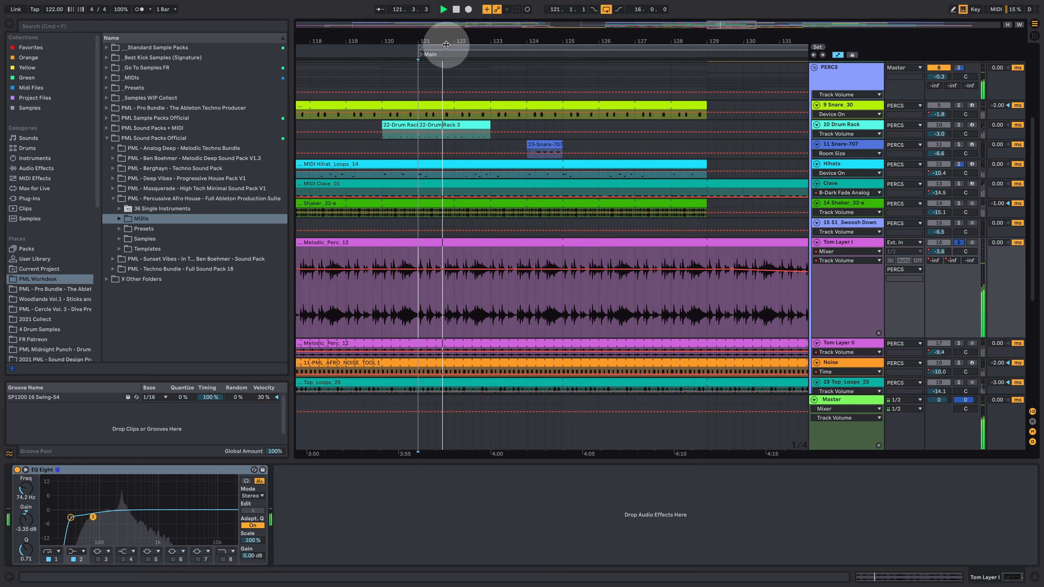
- Examine Tom Layer I's waveform up close around bar 121 during playback, and restart the layer from there
{"action": "left_click_drag", "start_coordinate": [441, 41], "coordinate": [441, 83]}
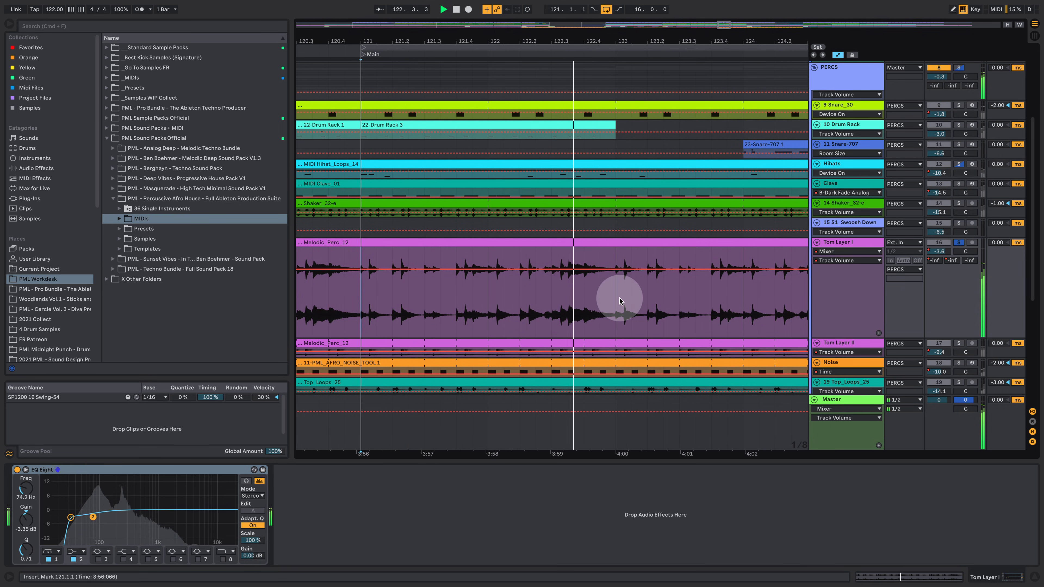
{"action": "left_click_drag", "start_coordinate": [534, 42], "coordinate": [468, 40]}
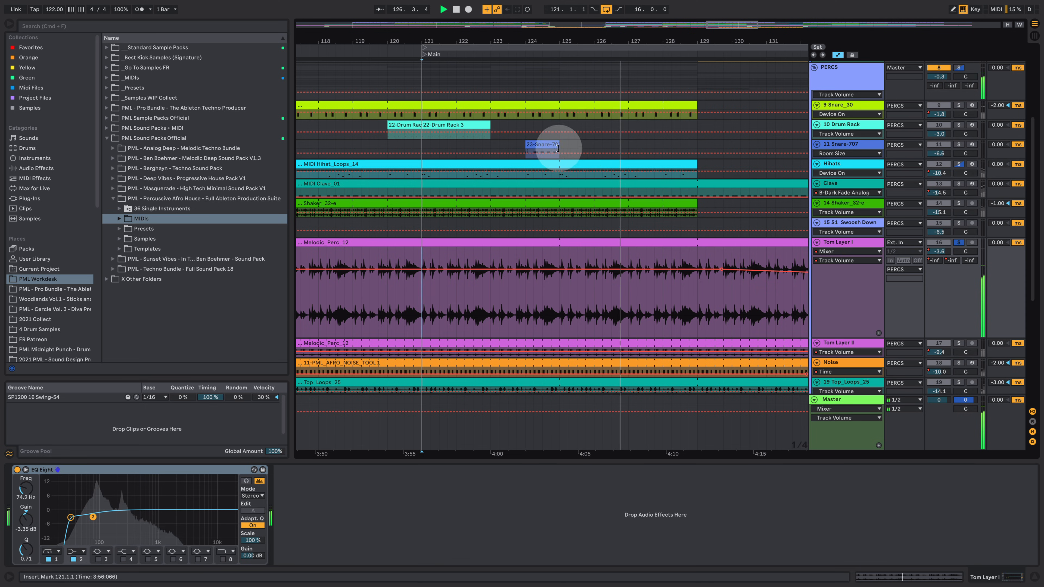
{"action": "key", "text": "space"}
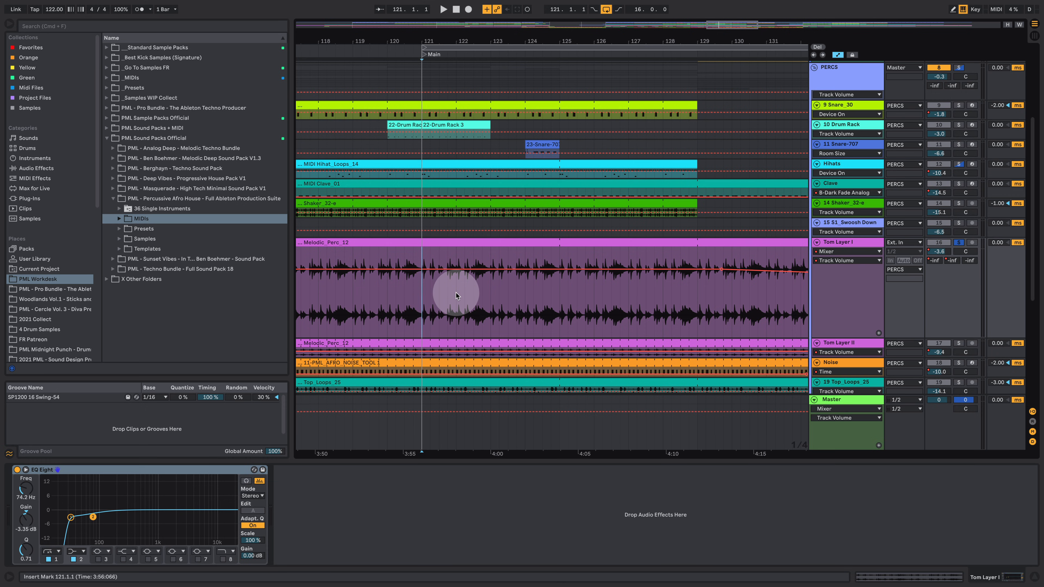
{"action": "key", "text": "space"}
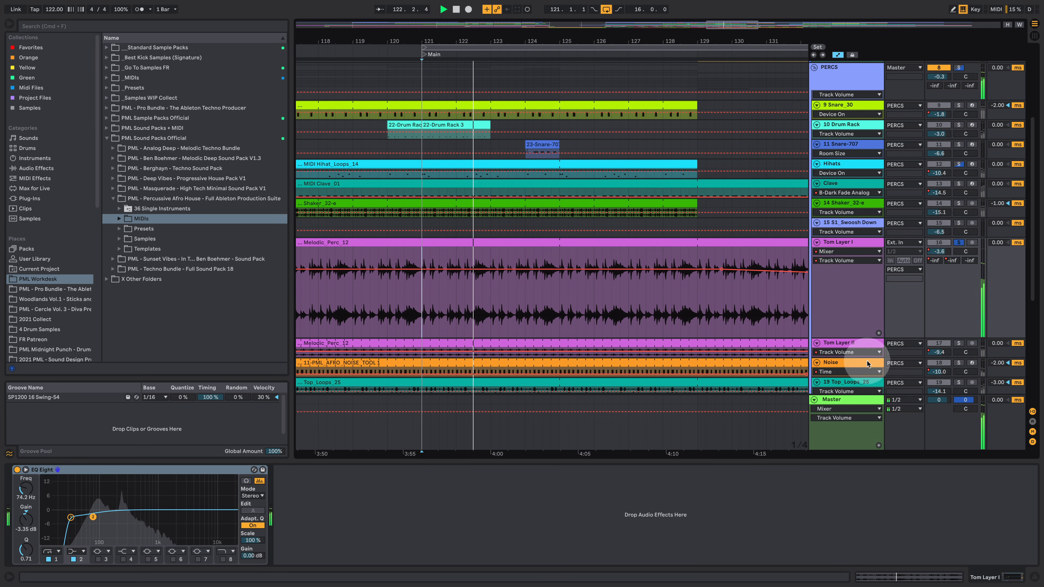
- Play Tom Layer I together with the LOW END group soloed from bar 121
{"action": "scroll", "coordinate": [856, 367], "scroll_direction": "down", "scroll_amount": 3}
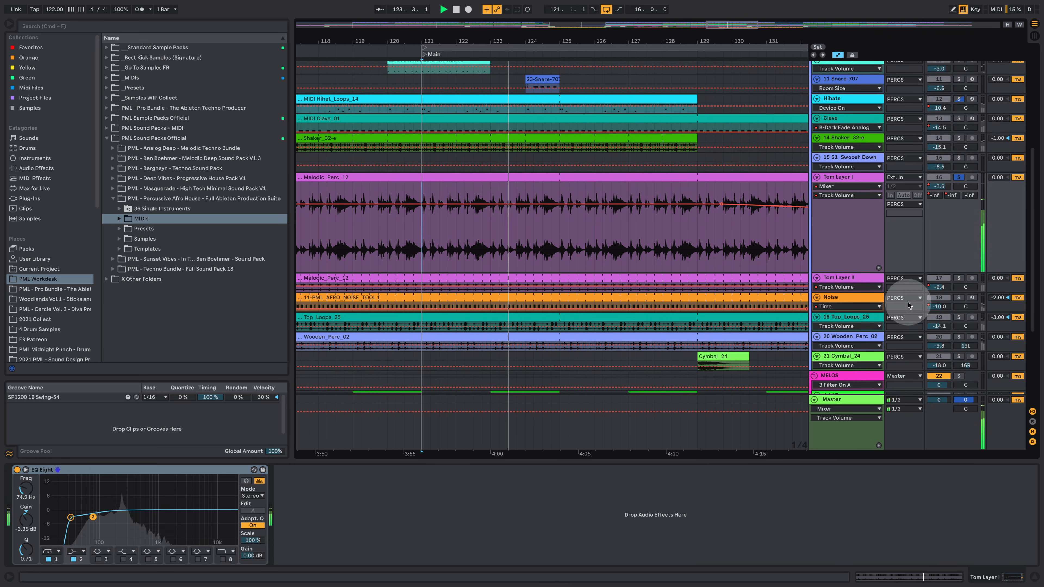
{"action": "left_click", "coordinate": [960, 177]}
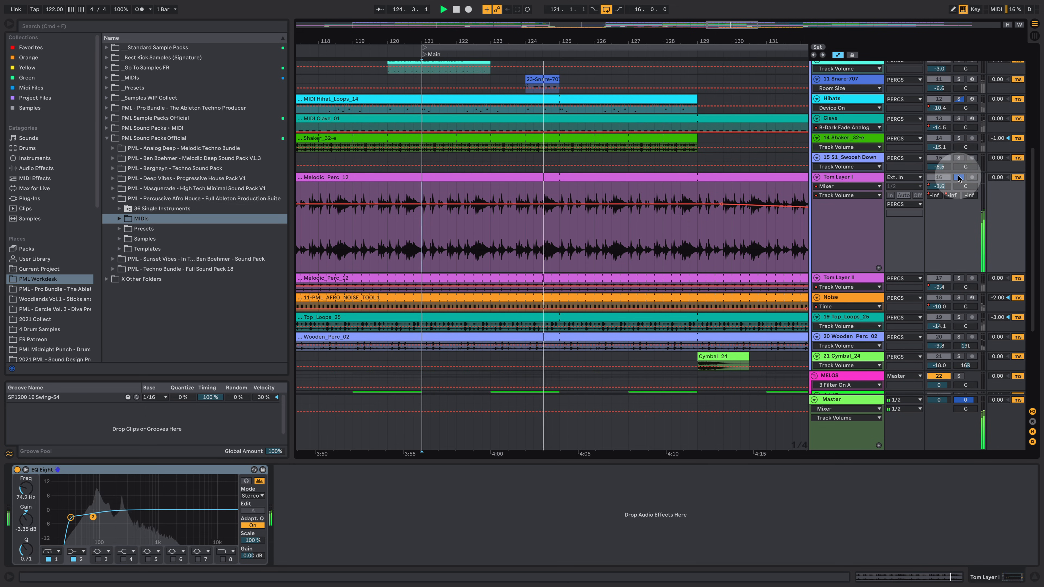
{"action": "scroll", "coordinate": [941, 198], "scroll_direction": "up", "scroll_amount": 10}
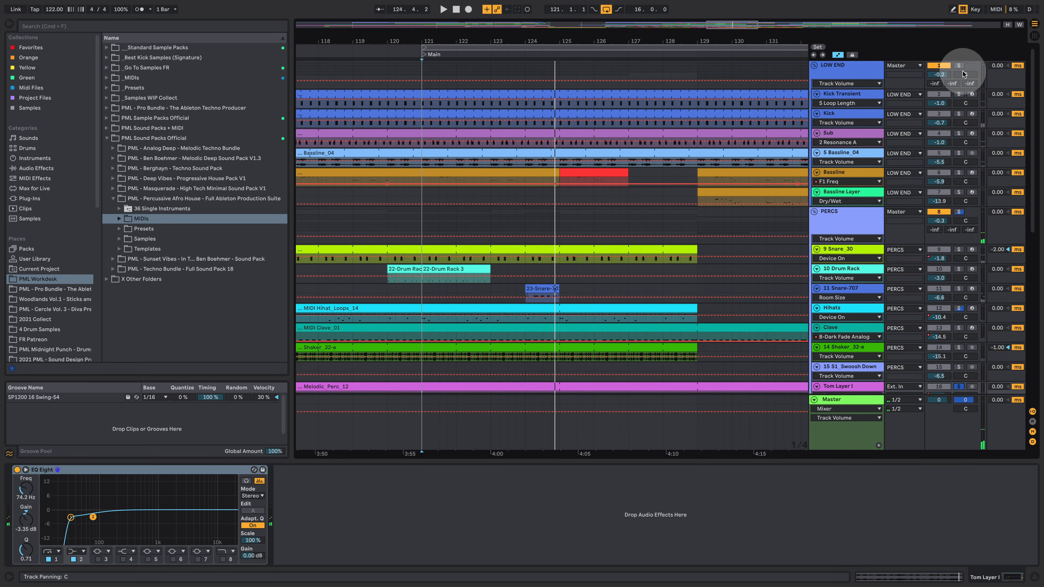
{"action": "key", "text": "space"}
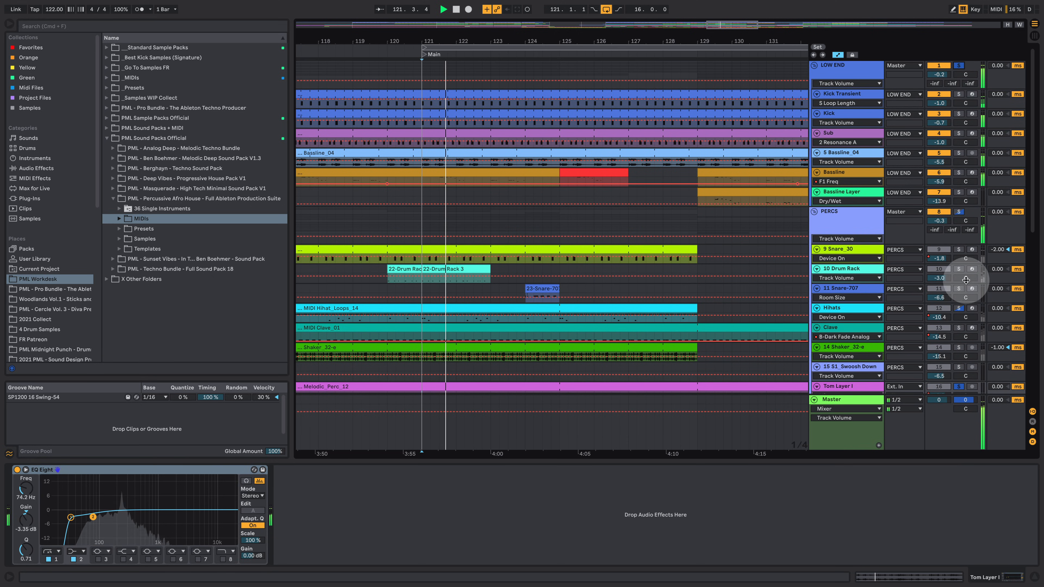
- Add the Snare_30 and Shaker_32-e tracks to the soloed groove during playback
{"action": "left_click", "coordinate": [961, 250]}
{"action": "scroll", "coordinate": [834, 308], "scroll_direction": "down", "scroll_amount": 5}
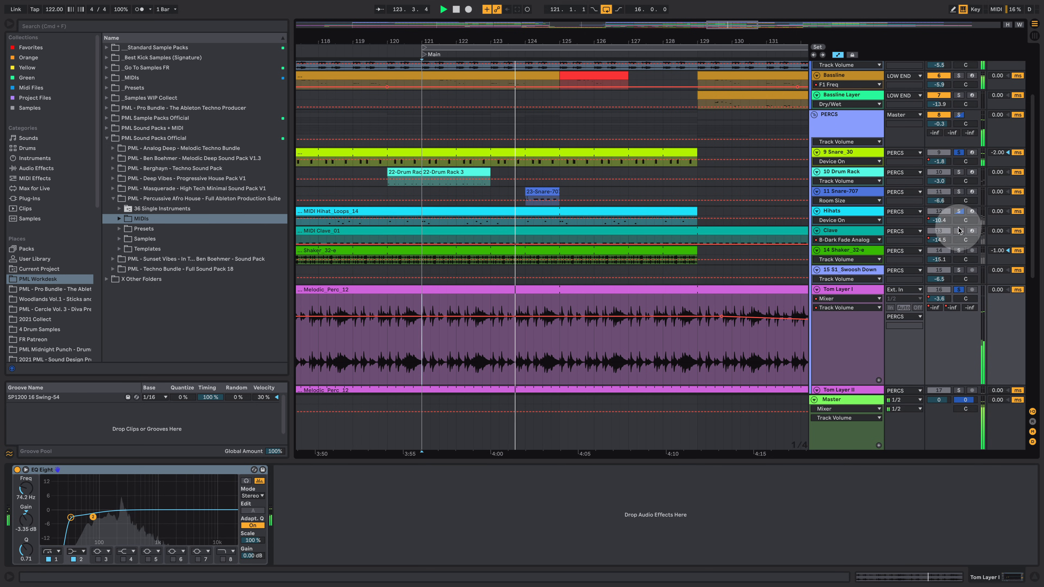
{"action": "left_click", "coordinate": [959, 250]}
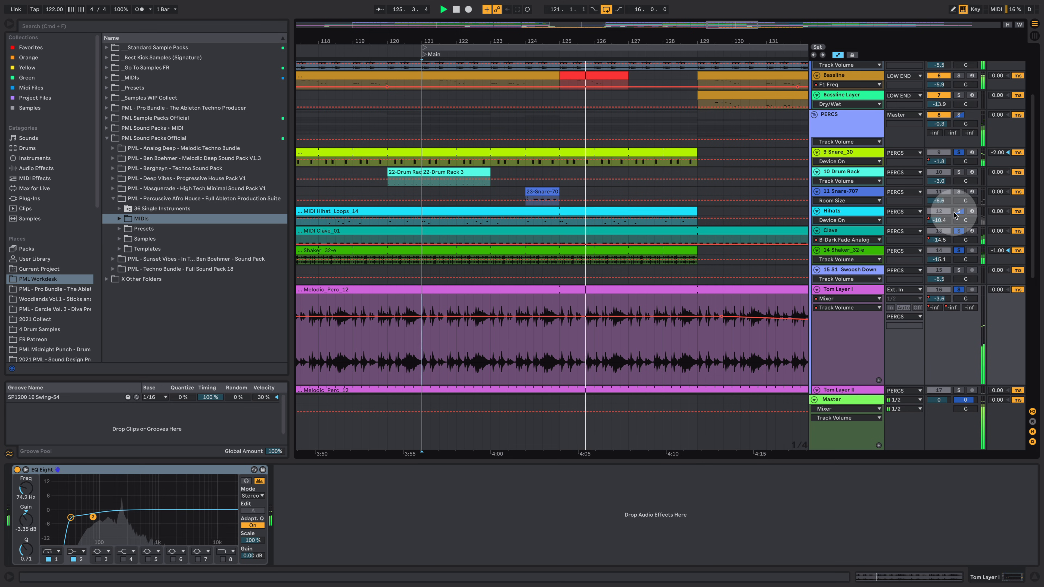
- Solo Tom Layer II and play it from bar 121 with its Echo bypassed, and re-enable the Echo
{"action": "scroll", "coordinate": [855, 280], "scroll_direction": "down", "scroll_amount": 5}
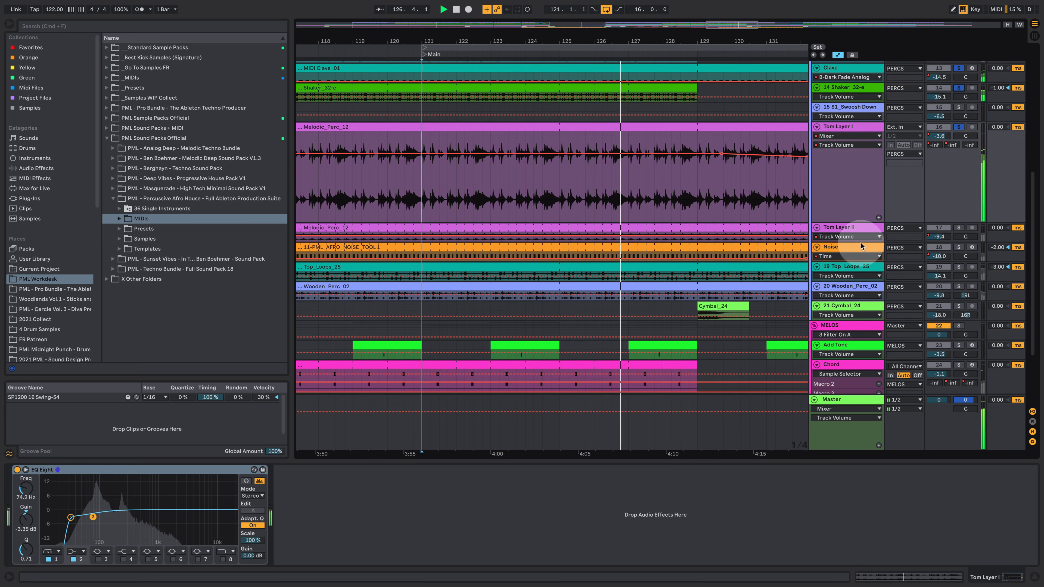
{"action": "left_click", "coordinate": [958, 229]}
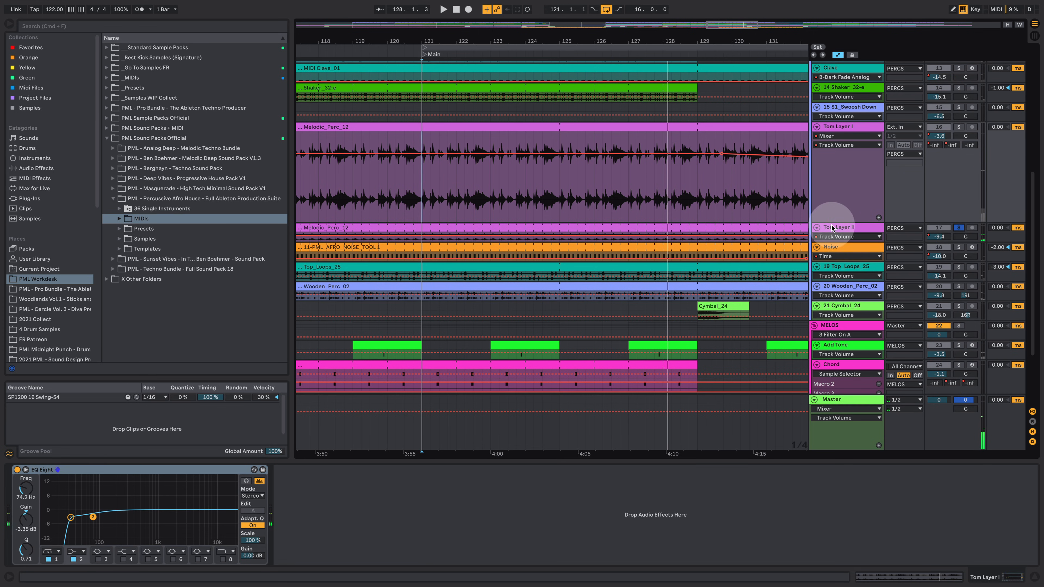
{"action": "left_click", "coordinate": [841, 227]}
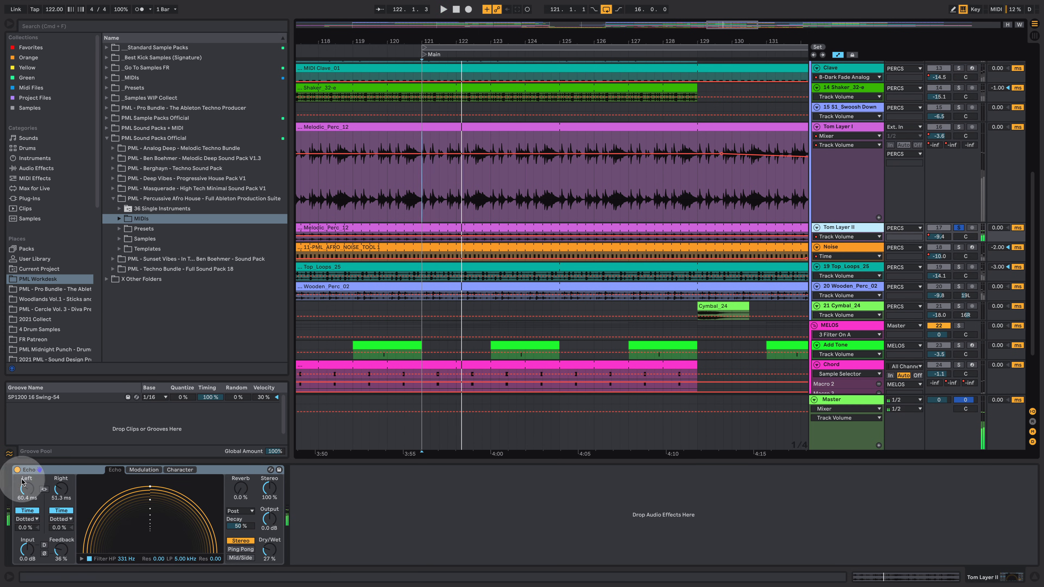
{"action": "left_click", "coordinate": [17, 470]}
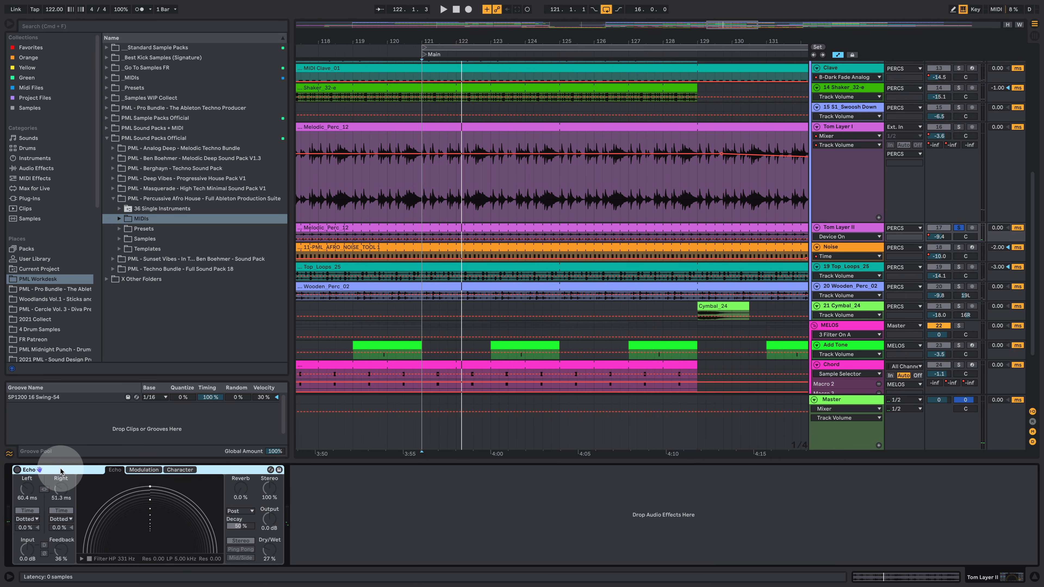
{"action": "key", "text": "space"}
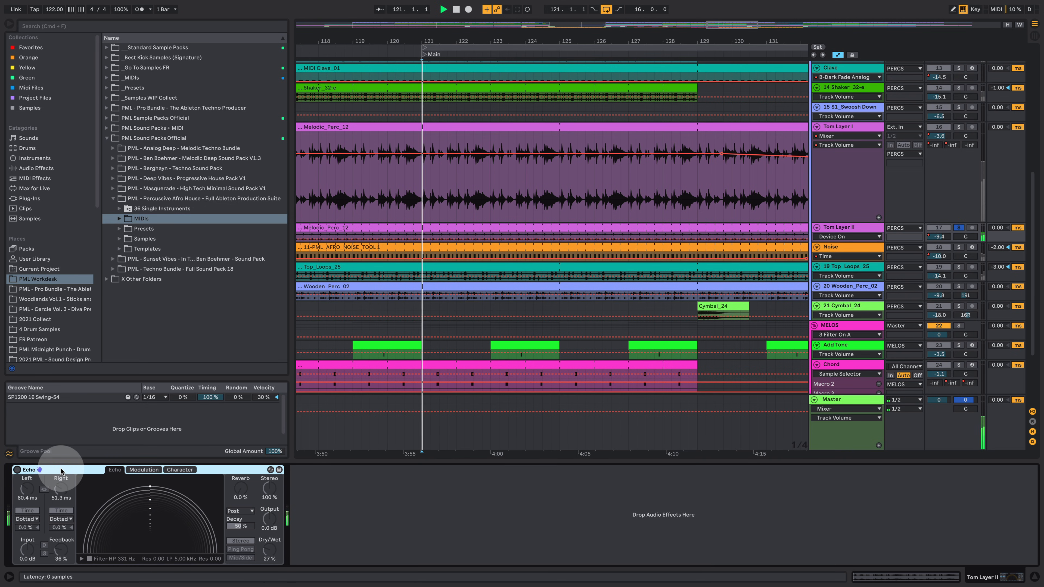
{"action": "left_click", "coordinate": [17, 470]}
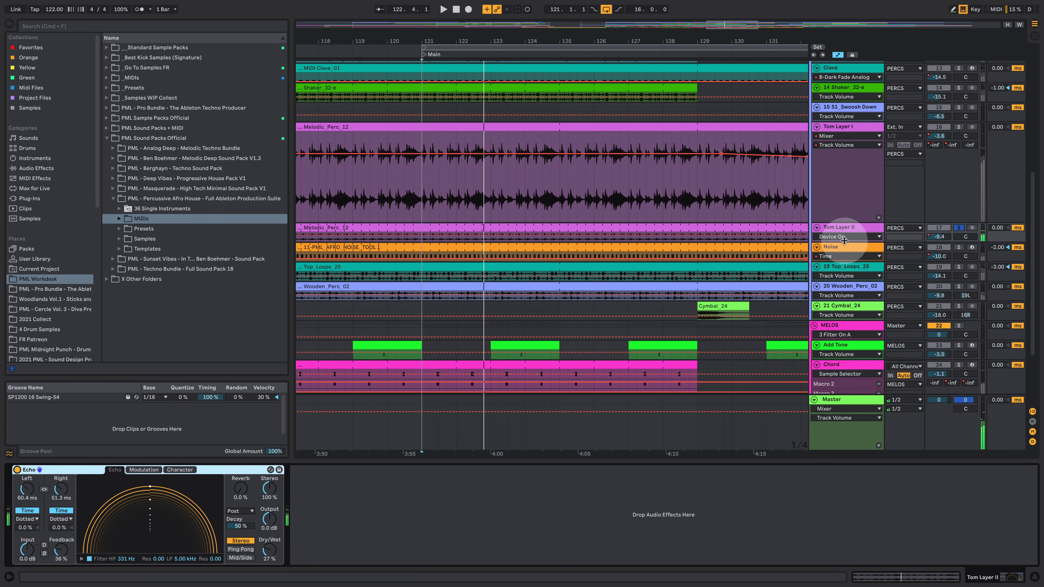
- Enlarge the Tom Layer II track to show its waveform and play it from bar 121, adding Tom Layer I
{"action": "left_click_drag", "start_coordinate": [844, 241], "coordinate": [848, 305]}
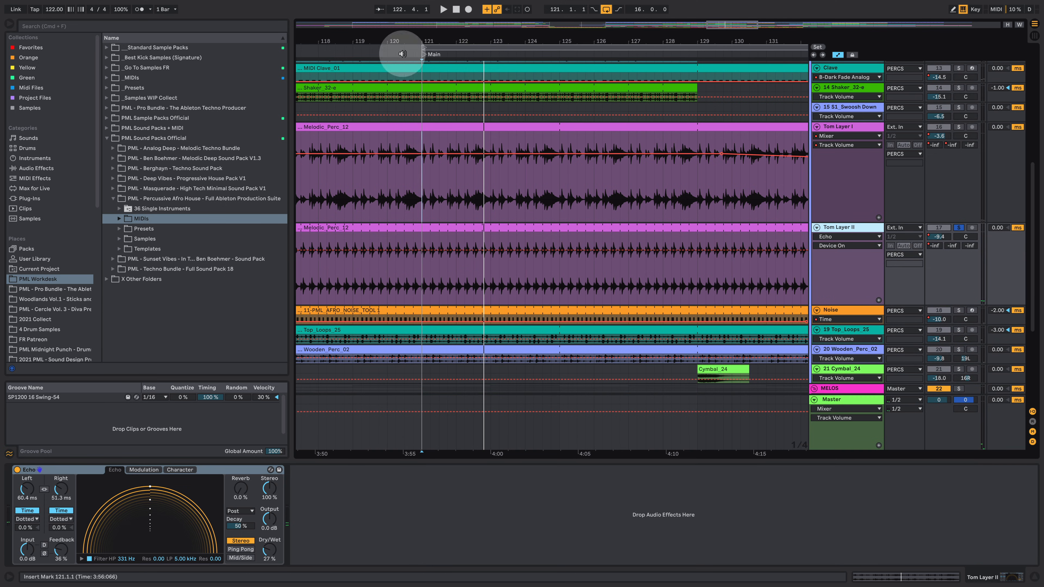
{"action": "left_click_drag", "start_coordinate": [467, 36], "coordinate": [472, 43]}
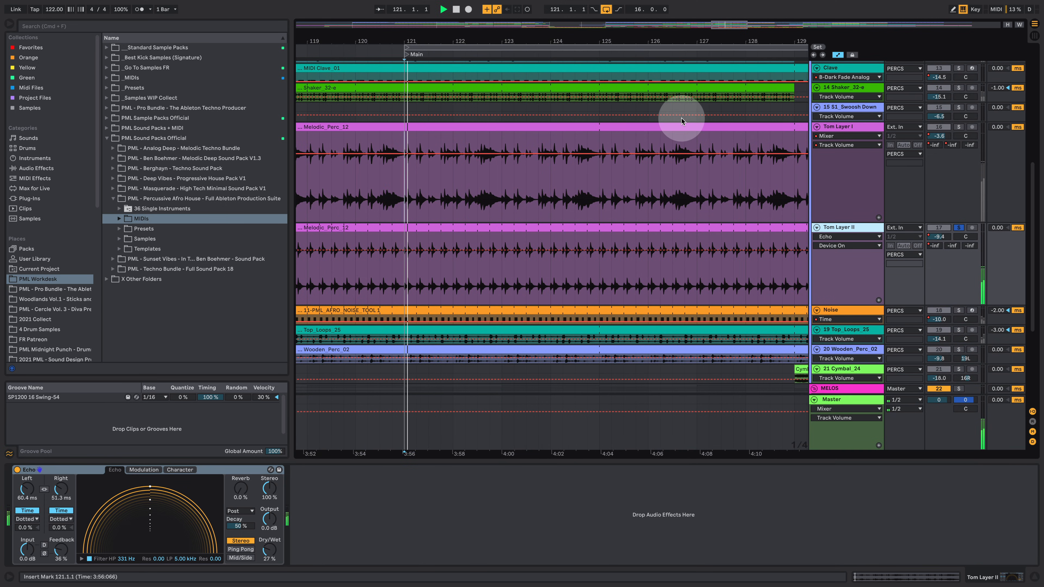
{"action": "left_click", "coordinate": [959, 127]}
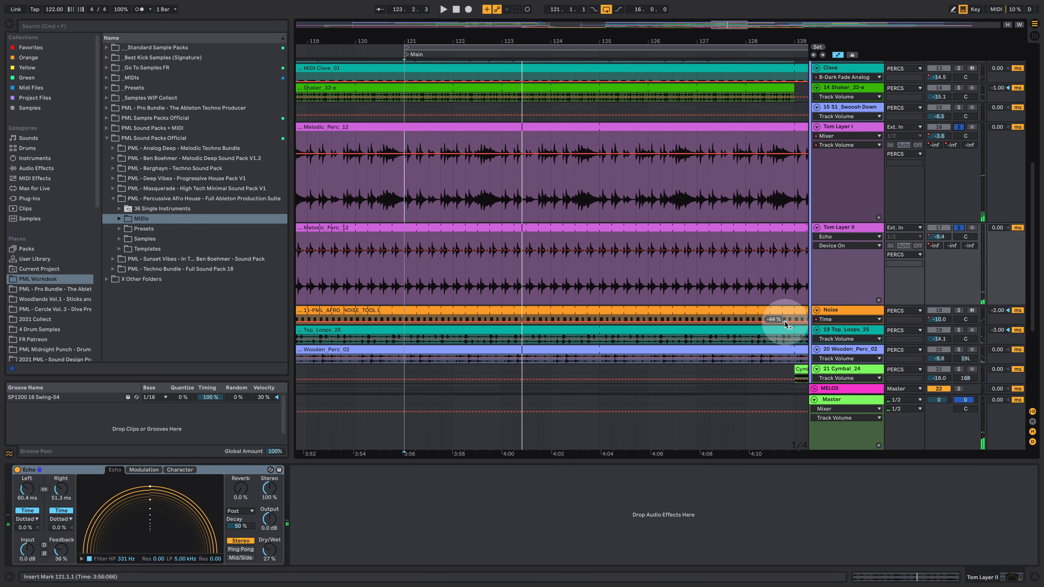
- Solo the Noise track, show its device chain, and play it from bar 121
{"action": "scroll", "coordinate": [863, 313], "scroll_direction": "down", "scroll_amount": 1}
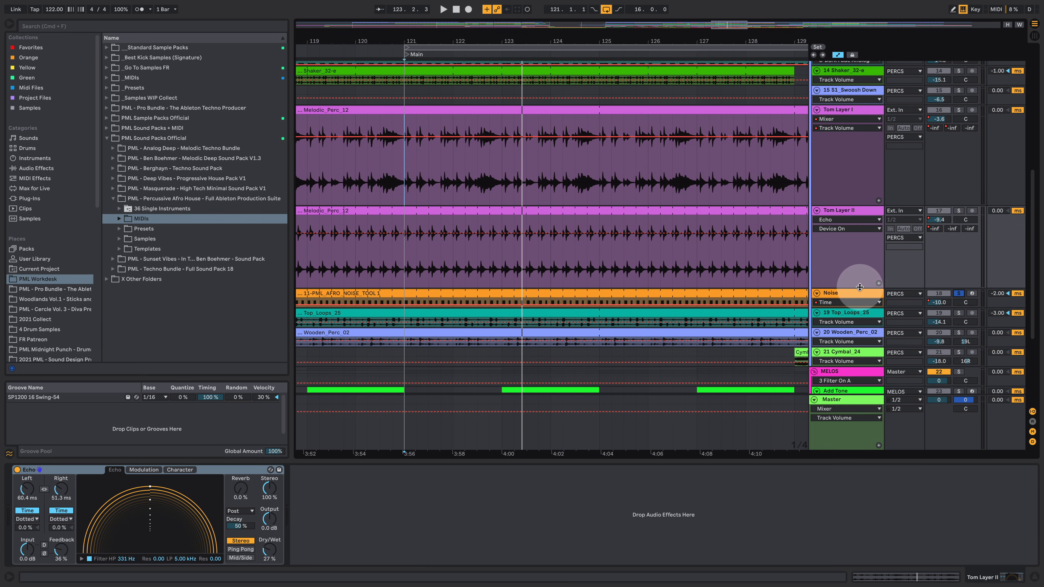
{"action": "left_click", "coordinate": [849, 293]}
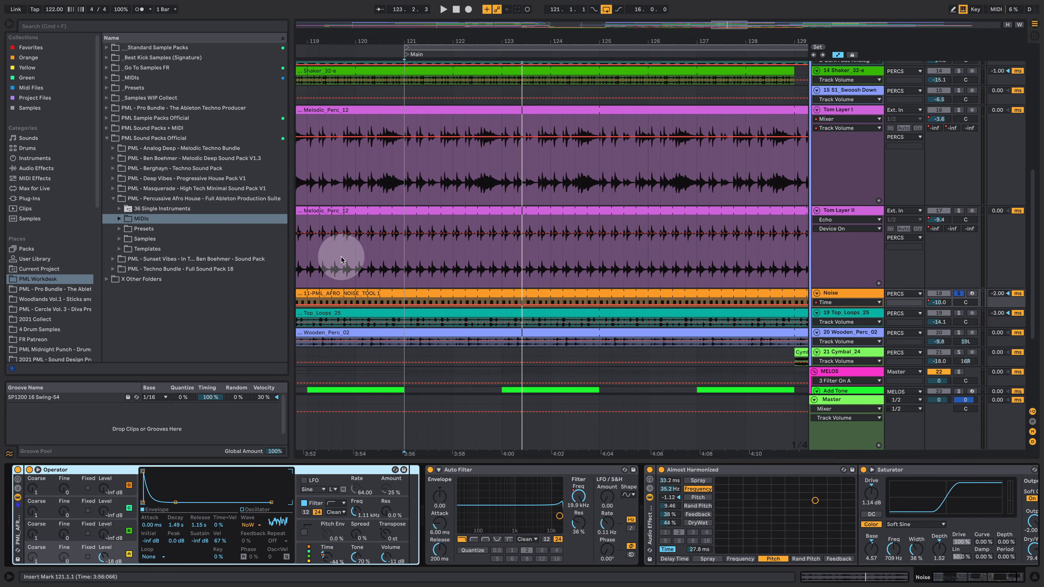
{"action": "key", "text": "space"}
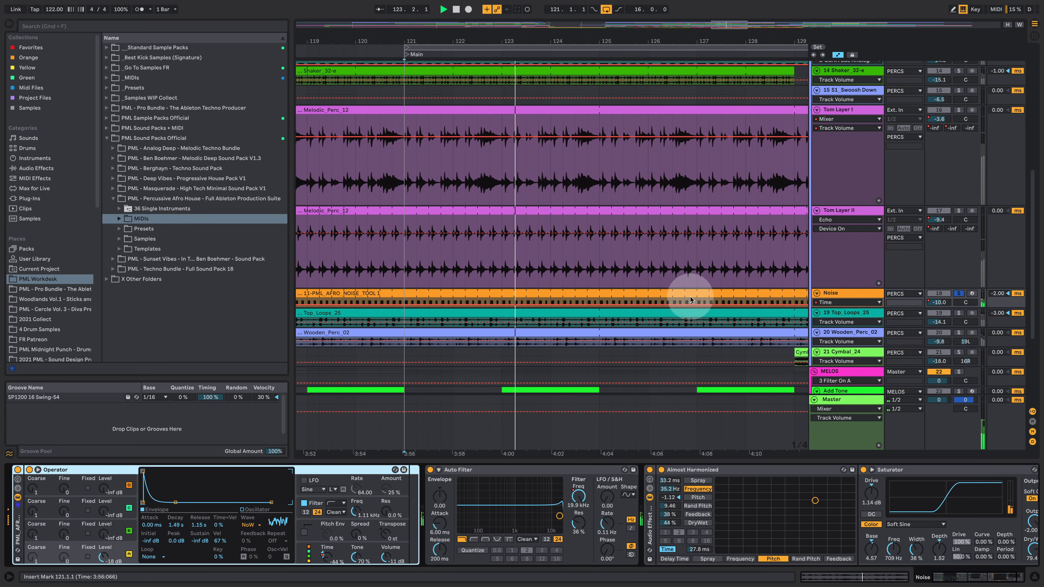
- Set the Noise clip's note editor to a fixed 1/16 grid, play the pattern, and return to the device chain
{"action": "double_click", "coordinate": [680, 293]}
{"action": "left_click", "coordinate": [559, 386]}
{"action": "right_click", "coordinate": [559, 387]}
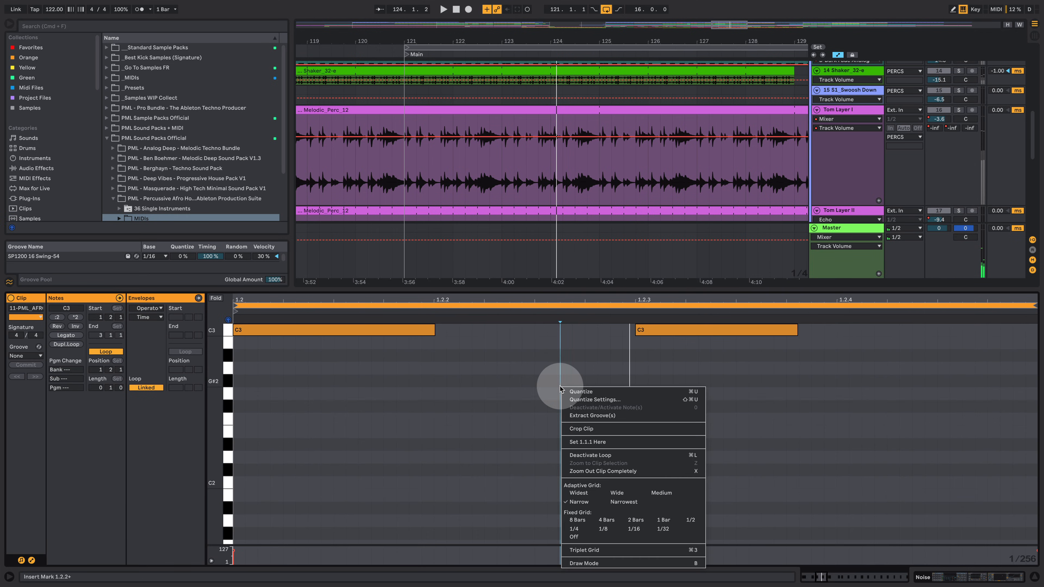
{"action": "left_click", "coordinate": [631, 530]}
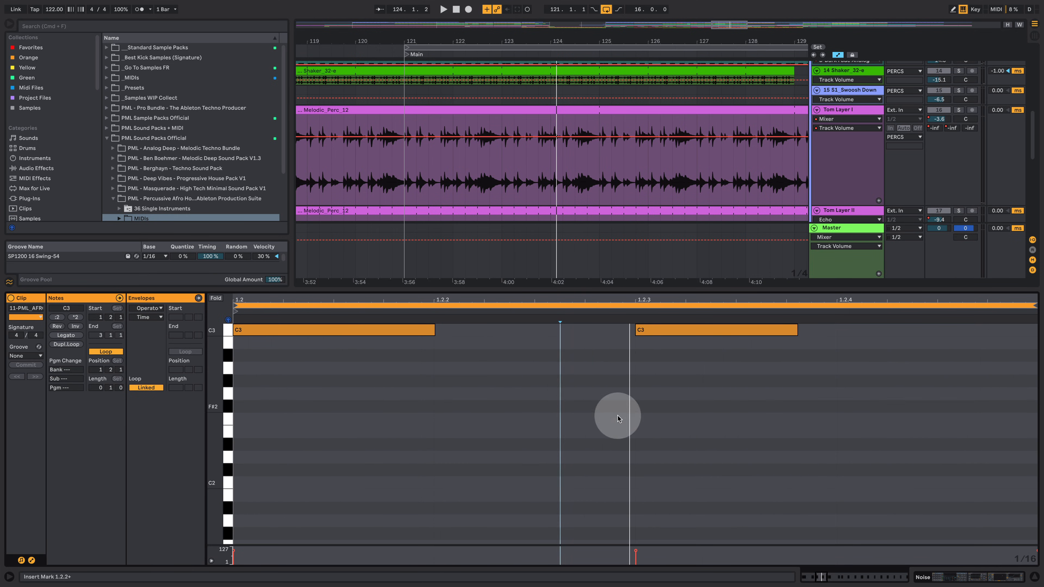
{"action": "key", "text": "space"}
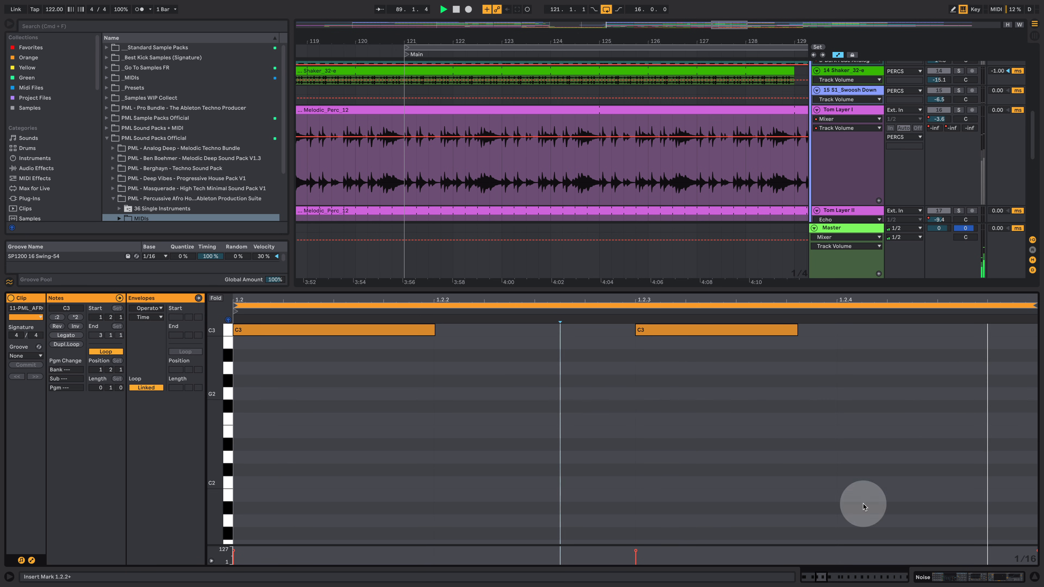
{"action": "left_click", "coordinate": [932, 578]}
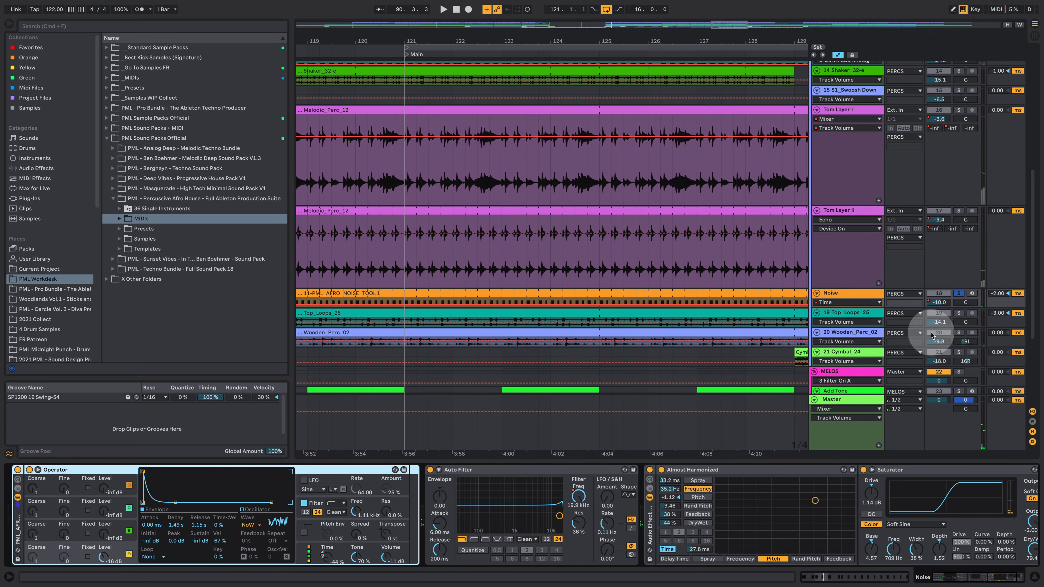
- Solo the Wooden_Perc_02 track and play it from bar 121, alone and with the LOW END group
{"action": "left_click", "coordinate": [850, 332]}
{"action": "left_click", "coordinate": [958, 334]}
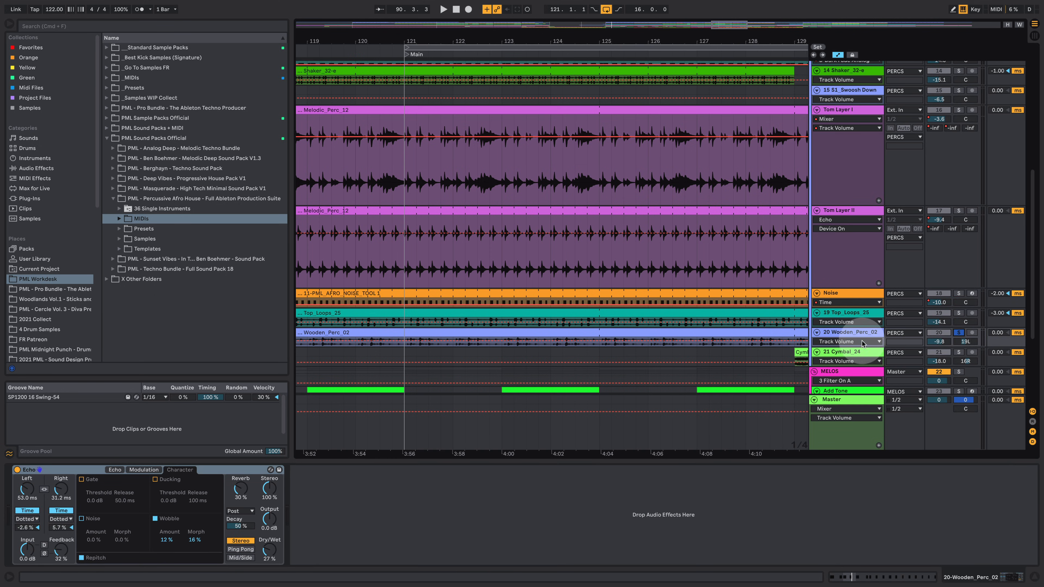
{"action": "left_click", "coordinate": [404, 344]}
{"action": "key", "text": "space"}
{"action": "key", "text": "space"}
{"action": "key", "text": "space"}
{"action": "scroll", "coordinate": [925, 178], "scroll_direction": "up", "scroll_amount": 10}
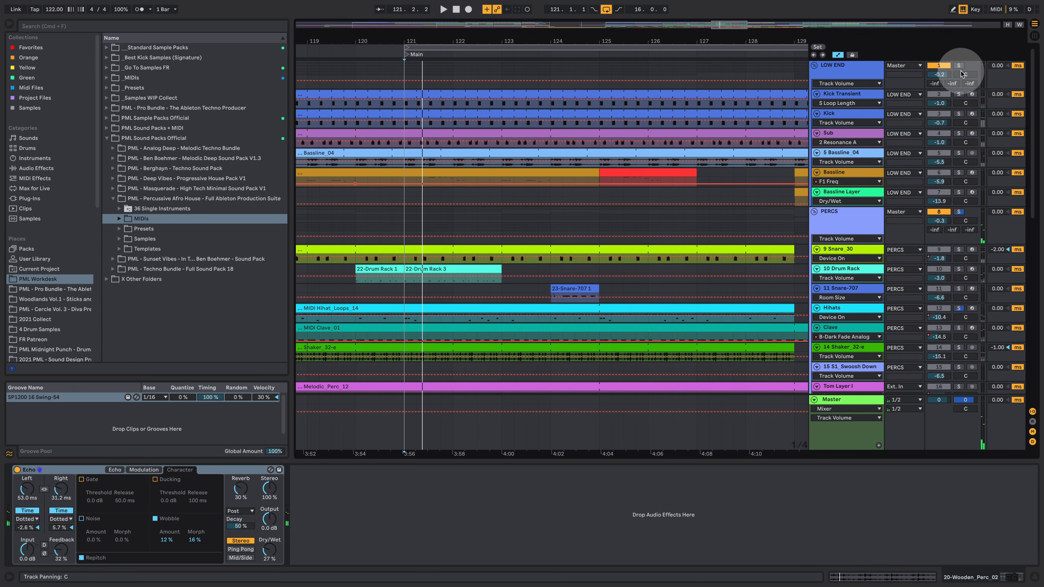
- Open the Wooden_Perc_02 clip and display its clip Volume envelope
{"action": "scroll", "coordinate": [673, 242], "scroll_direction": "down", "scroll_amount": 15}
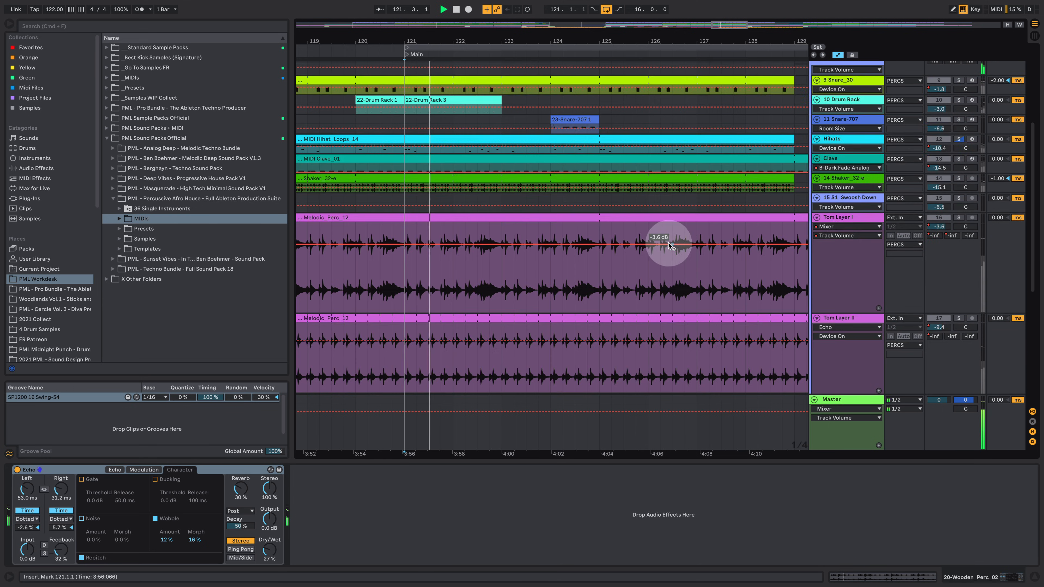
{"action": "scroll", "coordinate": [932, 209], "scroll_direction": "up", "scroll_amount": 5}
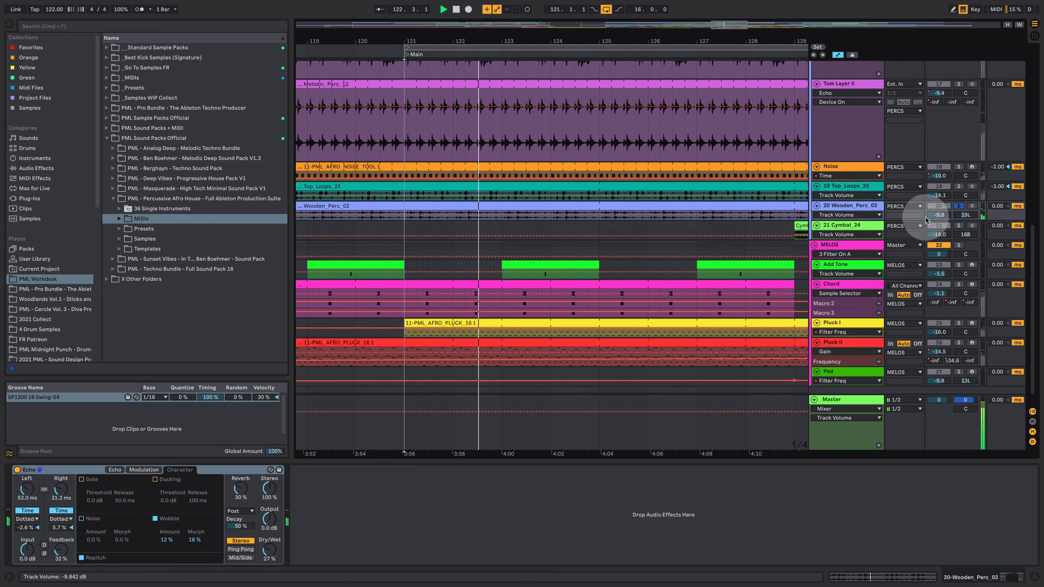
{"action": "double_click", "coordinate": [509, 246]}
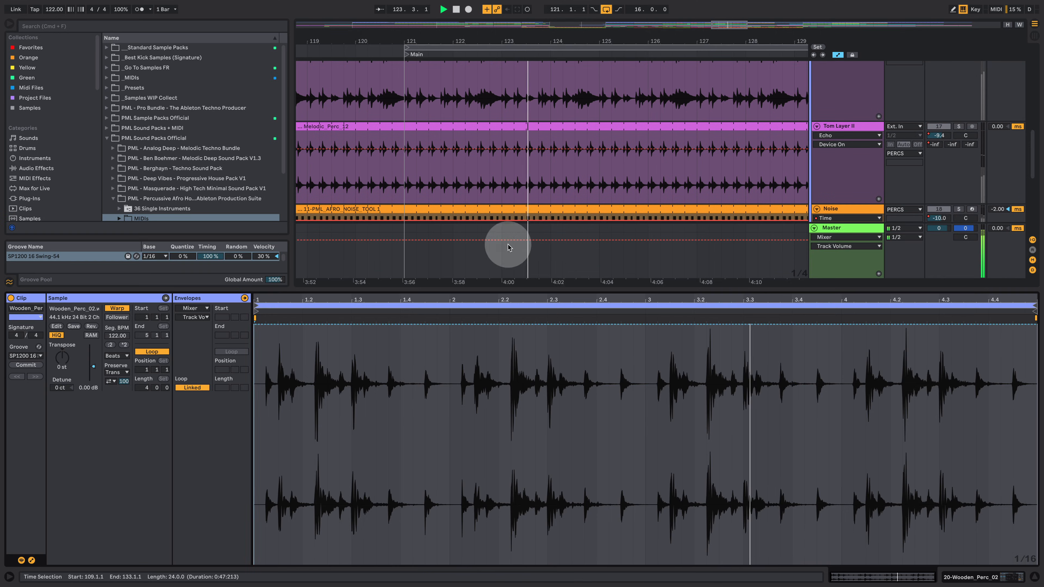
{"action": "left_click", "coordinate": [714, 372]}
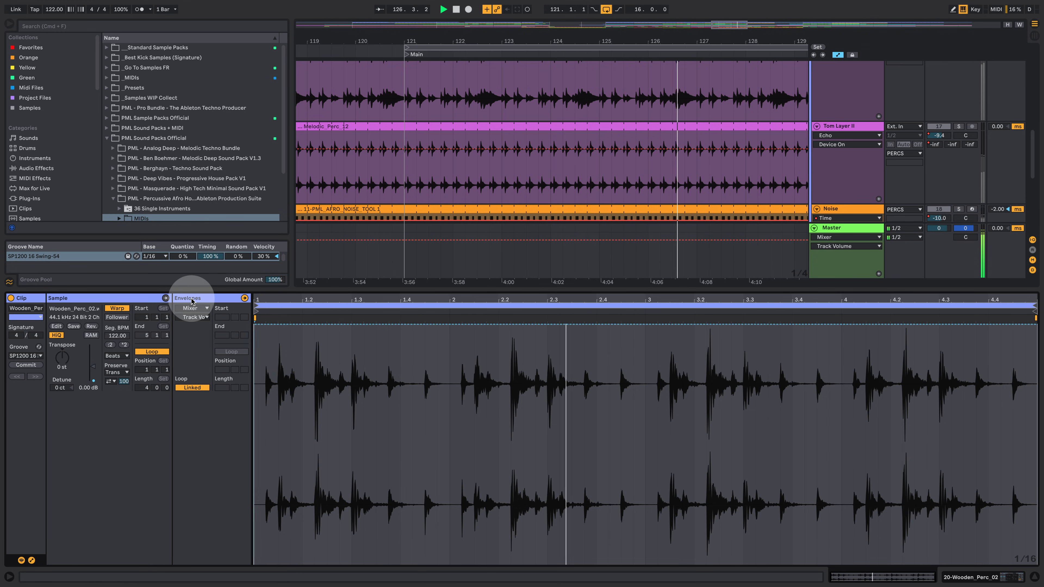
{"action": "left_click", "coordinate": [195, 308]}
{"action": "left_click", "coordinate": [226, 329]}
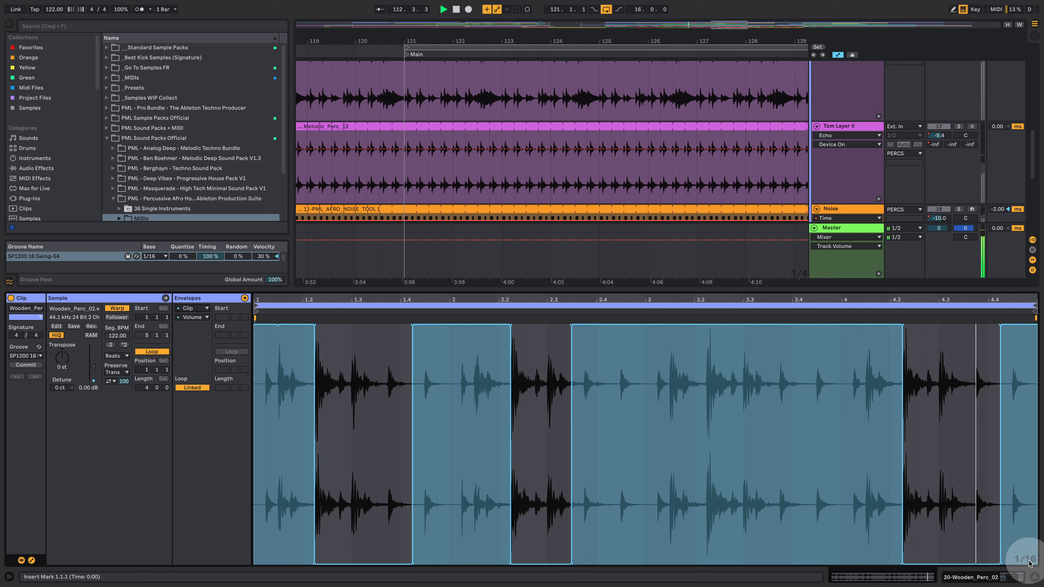
- Close the clip's detail view and enlarge the Wooden_Perc_02 track to show its waveform in the arrangement
{"action": "left_click", "coordinate": [1033, 578]}
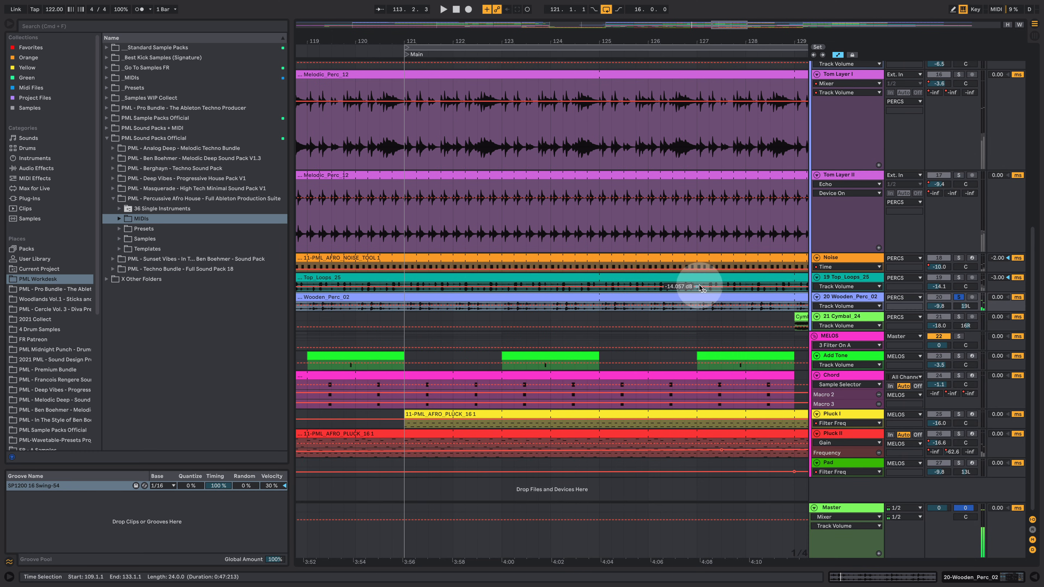
{"action": "left_click_drag", "start_coordinate": [855, 309], "coordinate": [856, 357]}
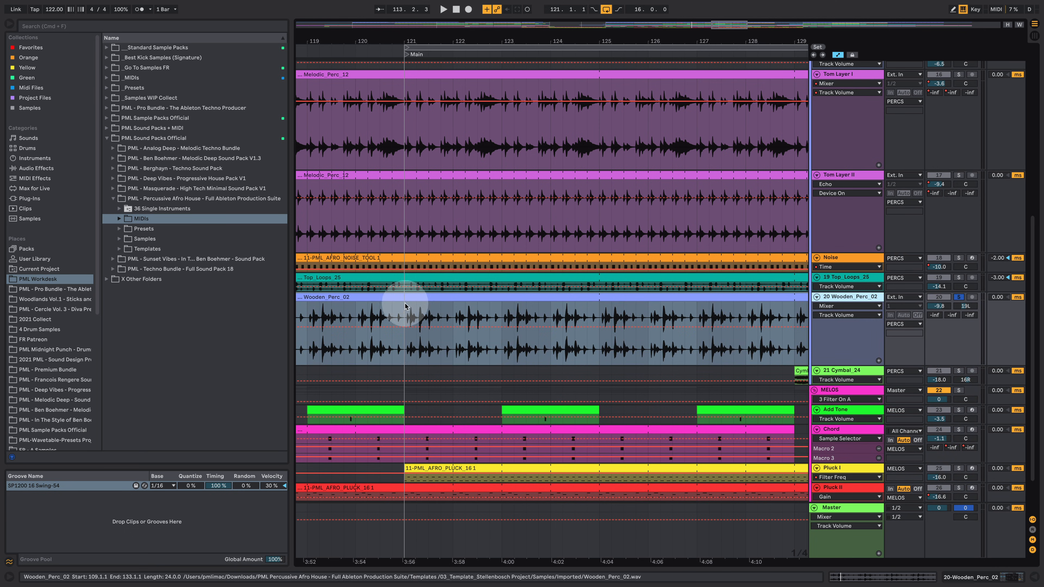
- Enlarge the Top_Loops_25 track in the arrangement and play the groove from bar 121
{"action": "left_click_drag", "start_coordinate": [878, 290], "coordinate": [871, 335]}
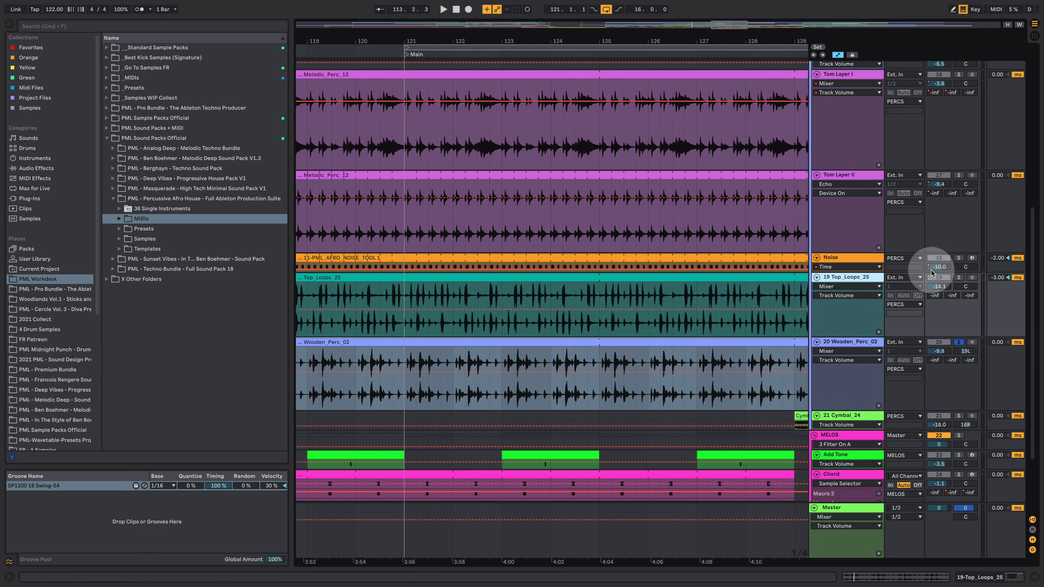
{"action": "scroll", "coordinate": [682, 340], "scroll_direction": "down", "scroll_amount": 2}
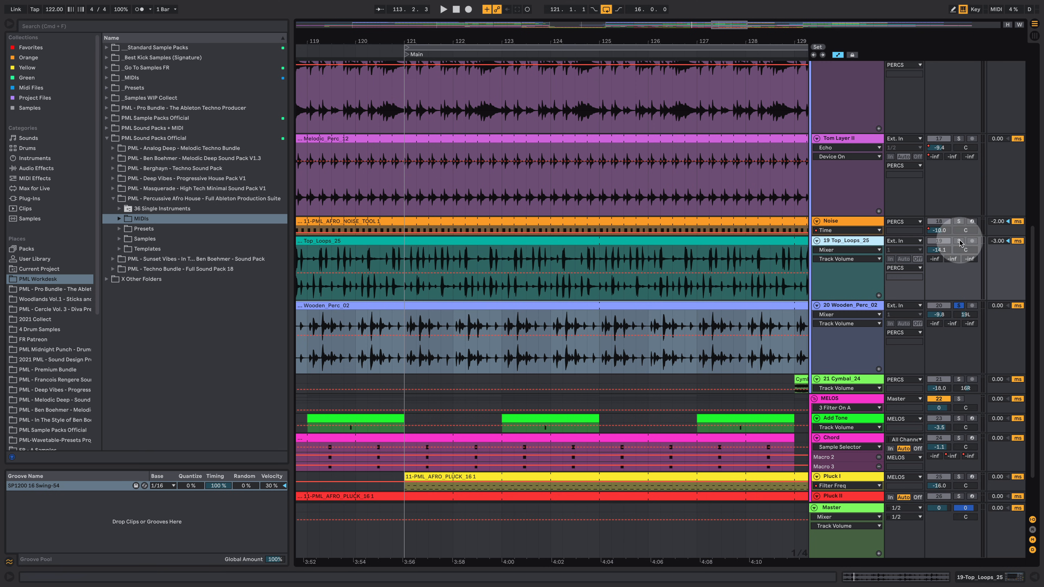
{"action": "left_click", "coordinate": [404, 262]}
{"action": "key", "text": "space"}
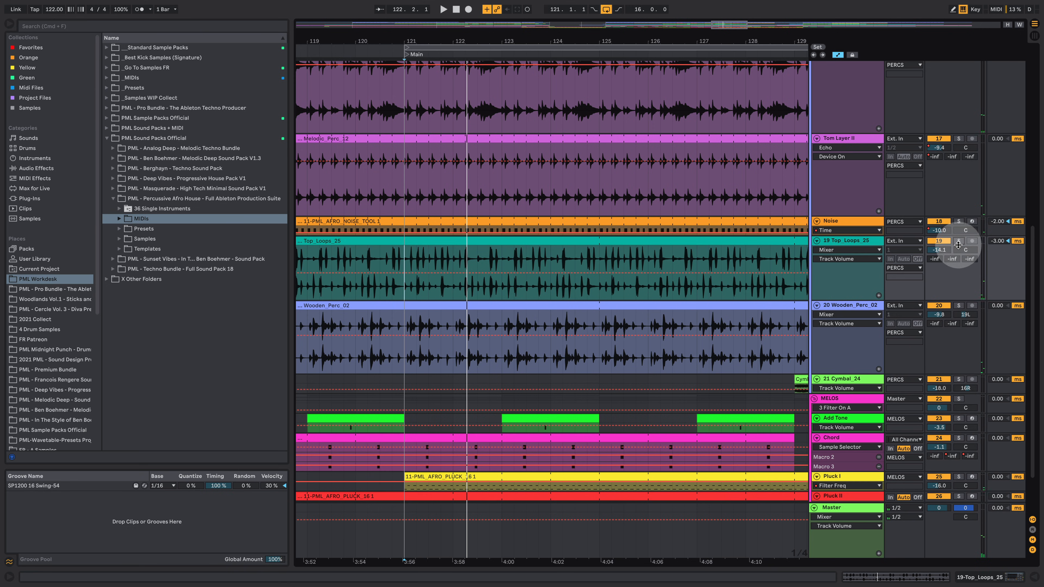
{"action": "key", "text": "space"}
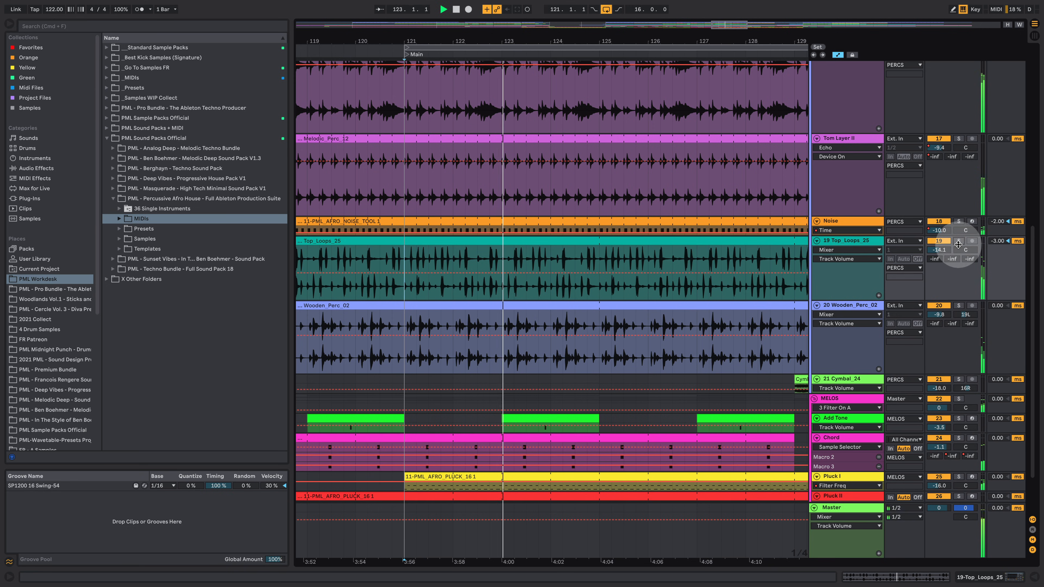
- Inspect the Top_Loops_25 clip's sample waveform, return to the device chain, and play the track soloed from bar 121
{"action": "double_click", "coordinate": [510, 242]}
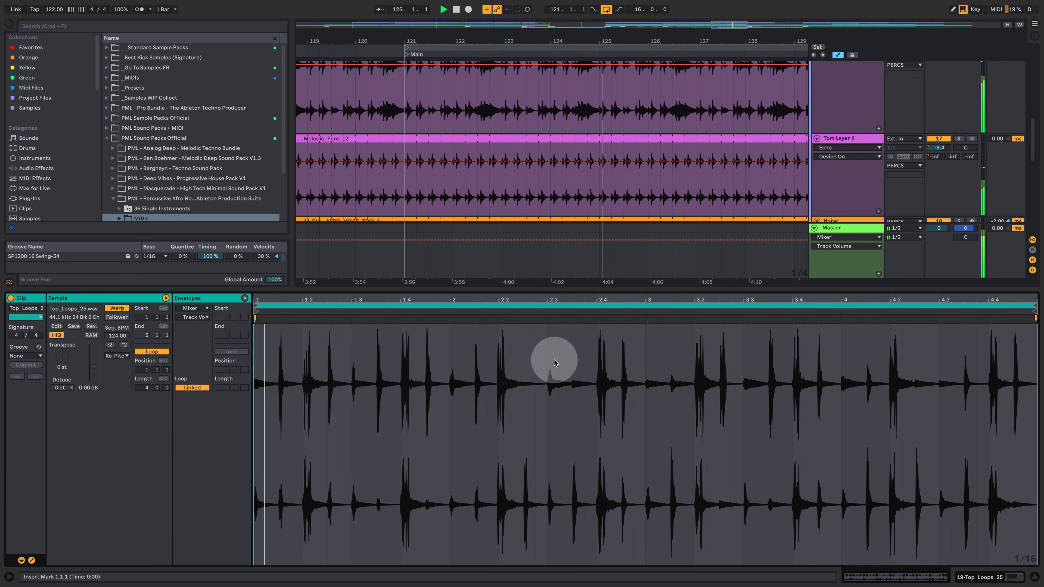
{"action": "left_click", "coordinate": [1005, 576]}
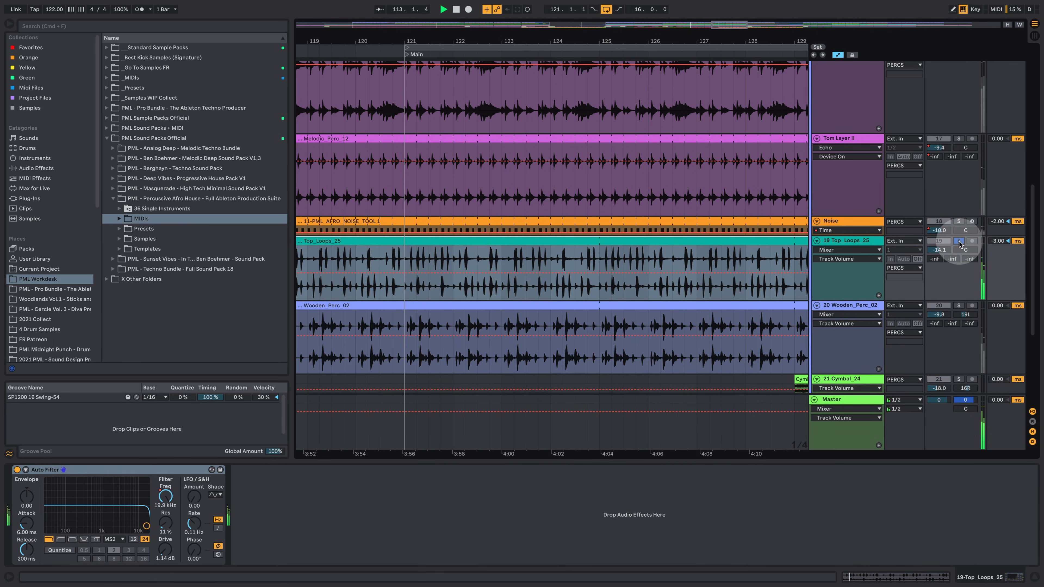
{"action": "left_click", "coordinate": [406, 257]}
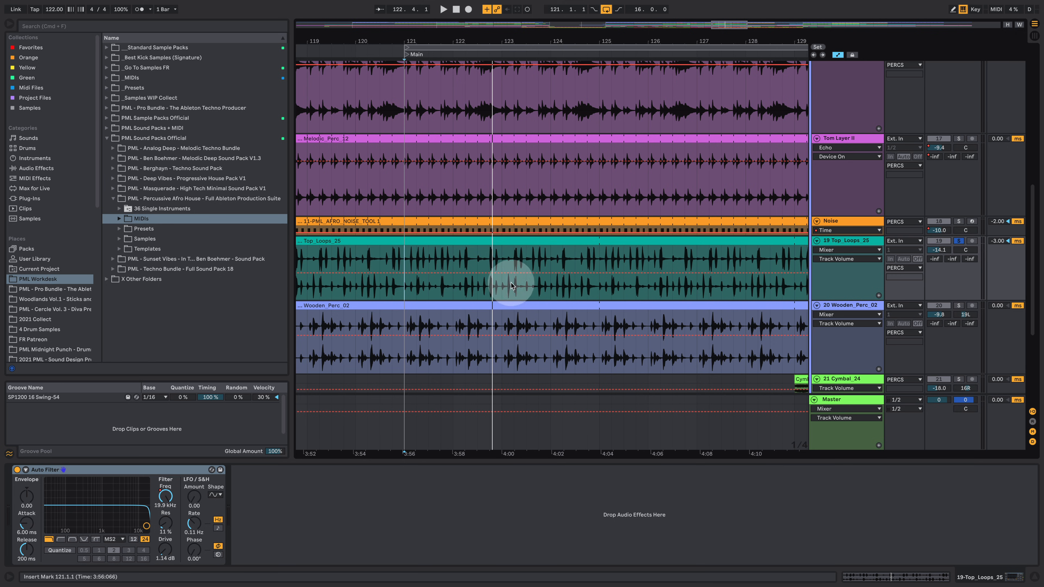
{"action": "key", "text": "space"}
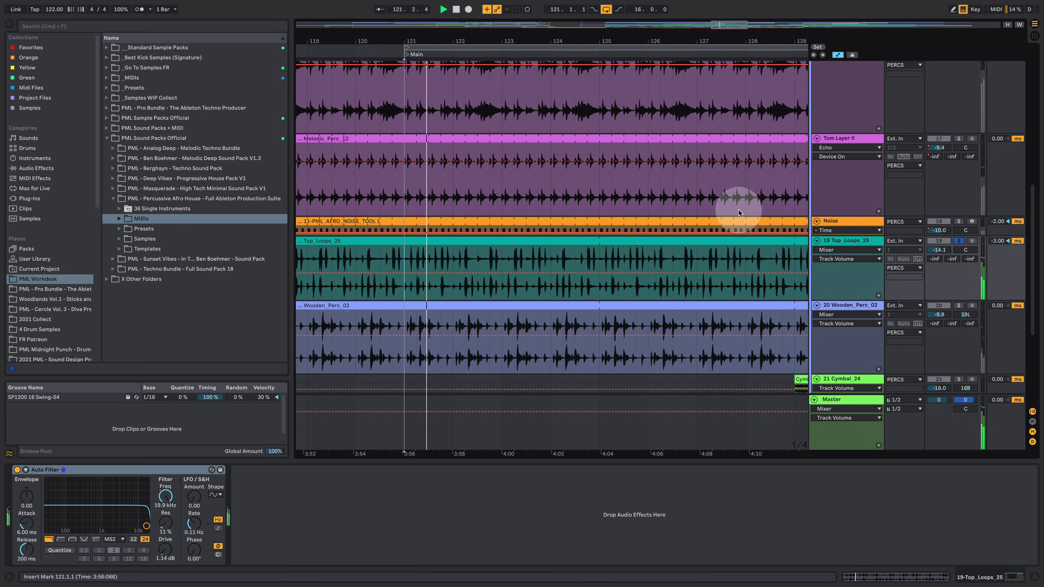
- Unsolo the Top_Loops_25 track and play it within the full arrangement
{"action": "left_click", "coordinate": [958, 241]}
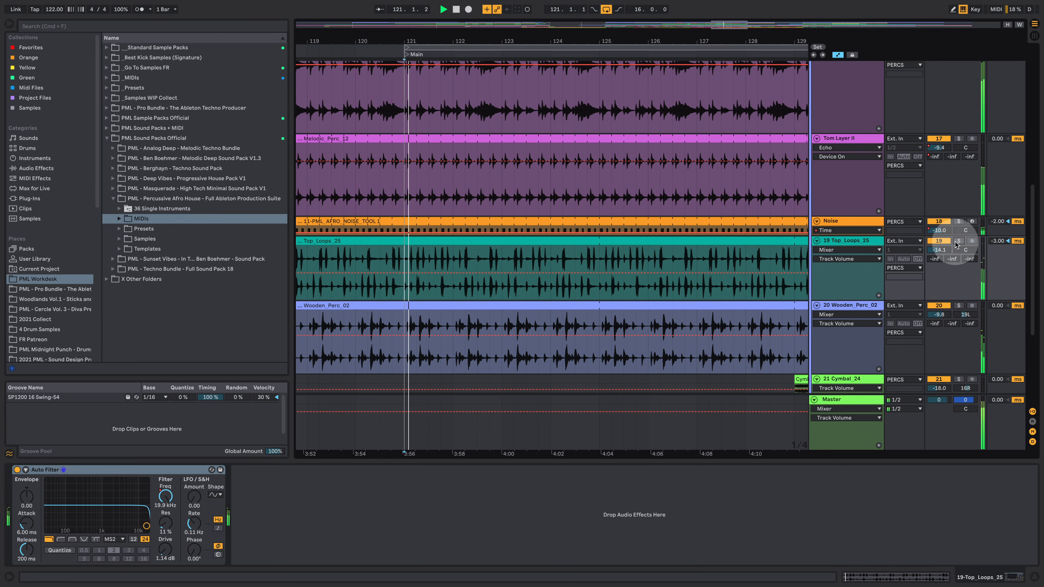
{"action": "scroll", "coordinate": [772, 242], "scroll_direction": "down", "scroll_amount": 5}
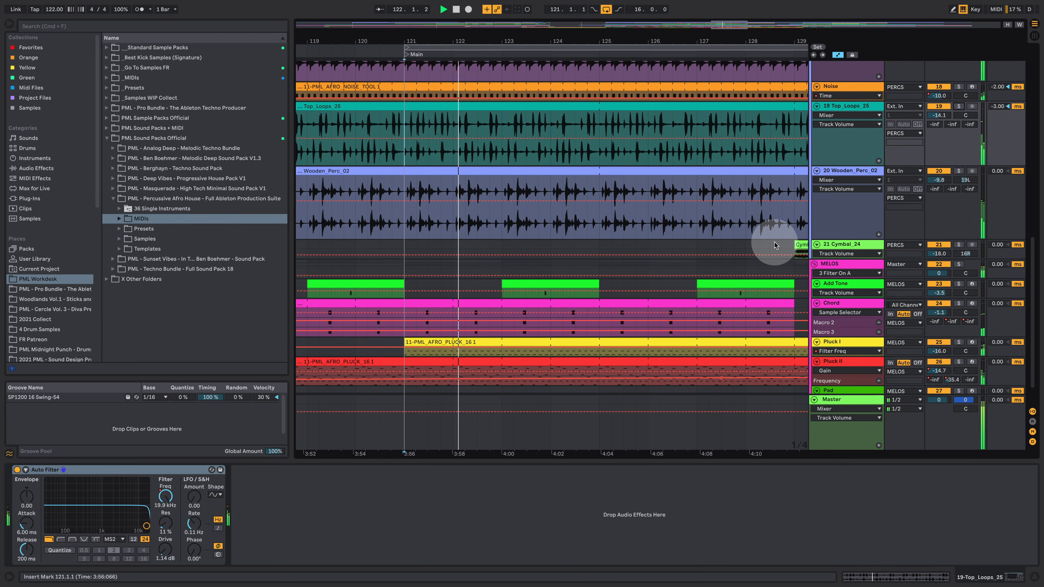
{"action": "key", "text": "space"}
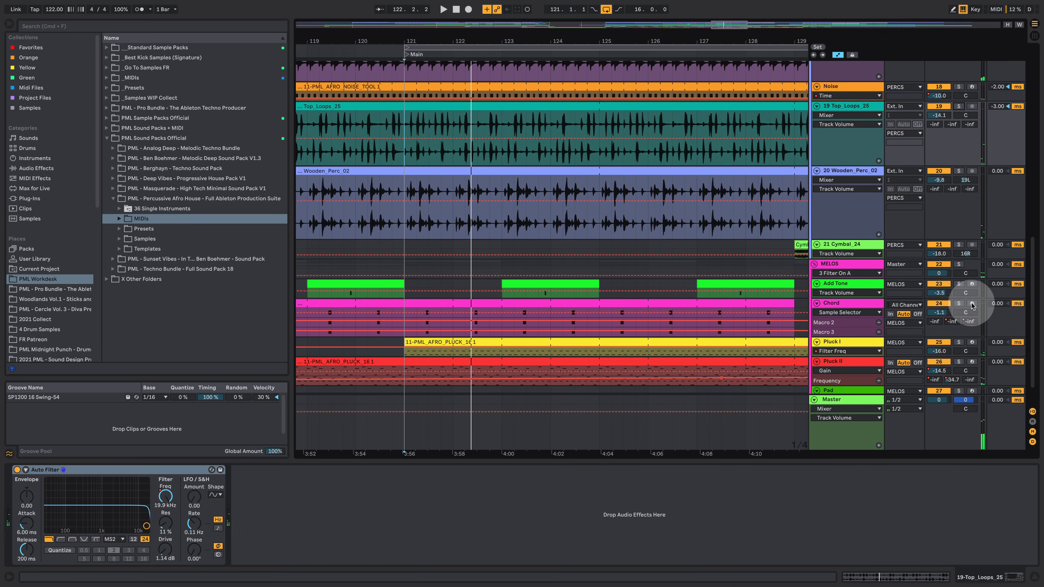
- Solo and play the Chord track, then inspect the chord sample zones in its PML AFRO Chord Tool instrument
{"action": "left_click", "coordinate": [958, 304]}
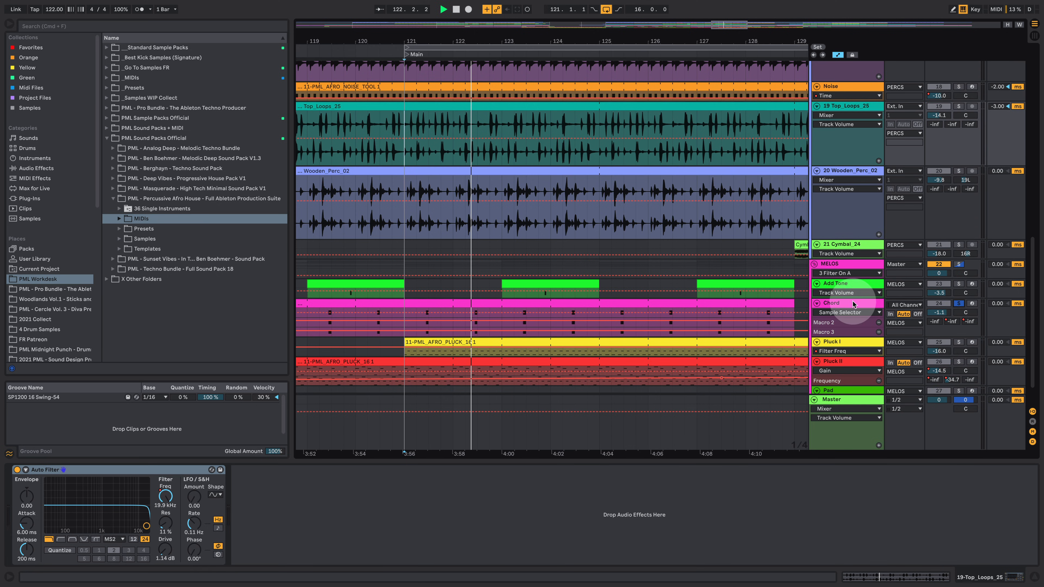
{"action": "key", "text": "space"}
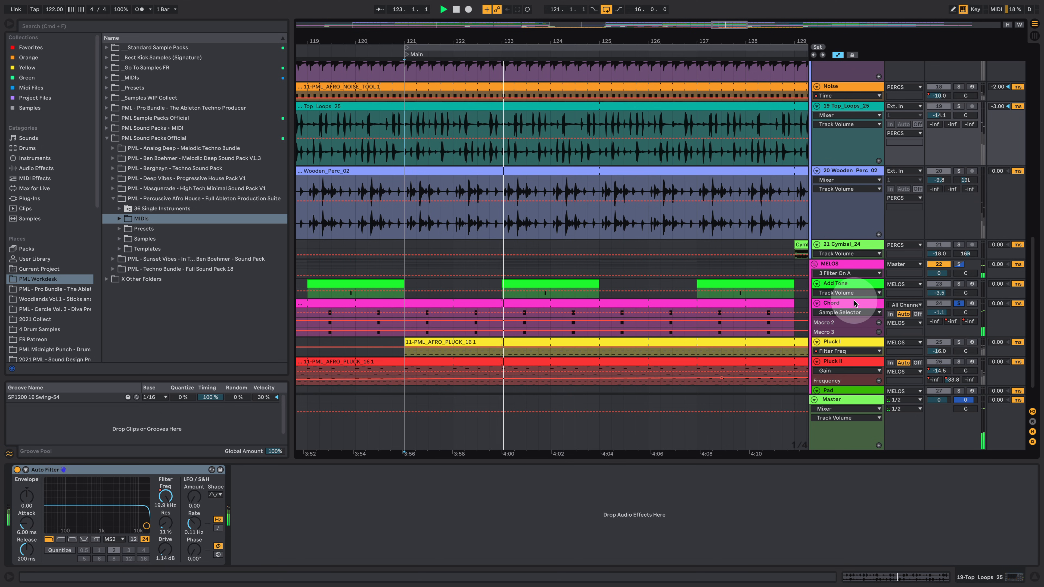
{"action": "left_click", "coordinate": [834, 303]}
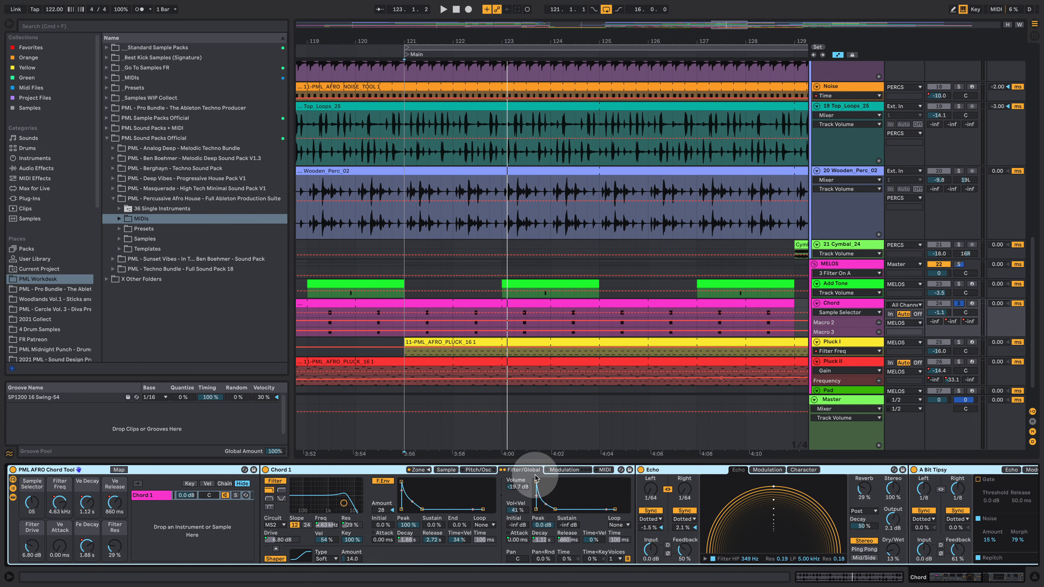
{"action": "left_click", "coordinate": [418, 470]}
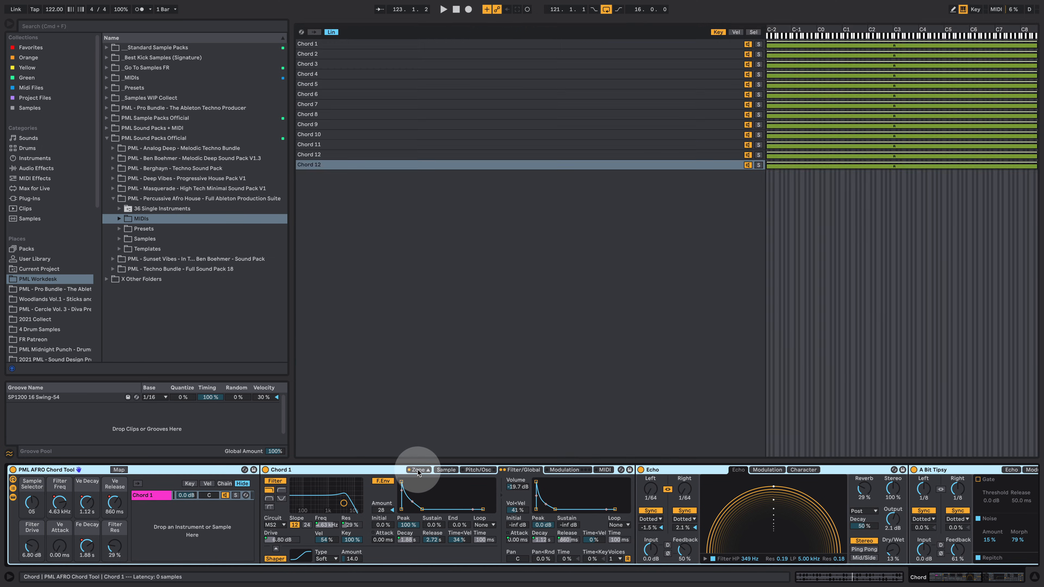
{"action": "left_click", "coordinate": [419, 470]}
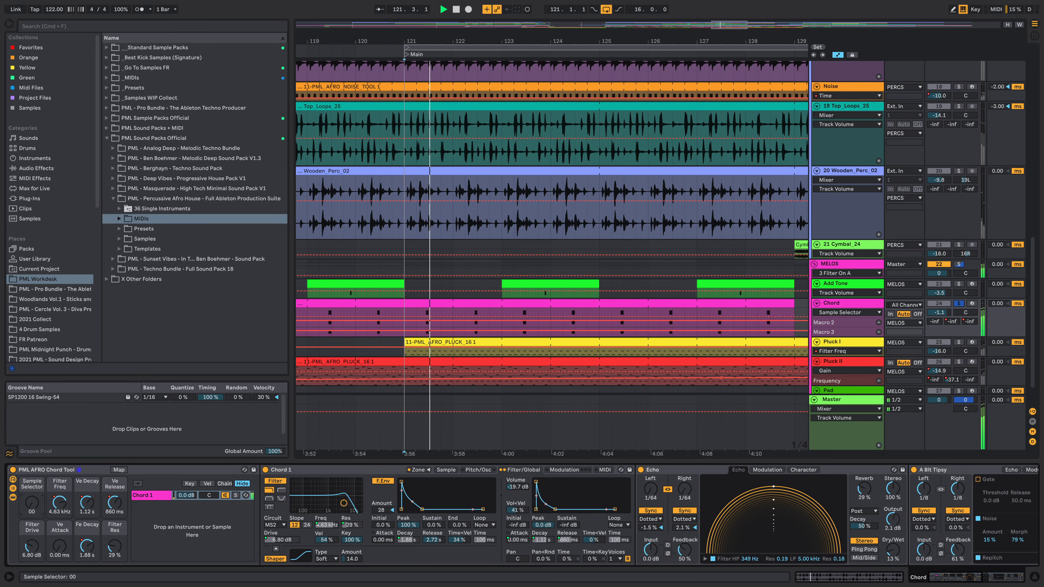
- Change the Sample Selector of the PML AFRO Chord Tool and audition the soloed Chord track
{"action": "left_click_drag", "start_coordinate": [32, 503], "coordinate": [32, 496]}
{"action": "key", "text": "space"}
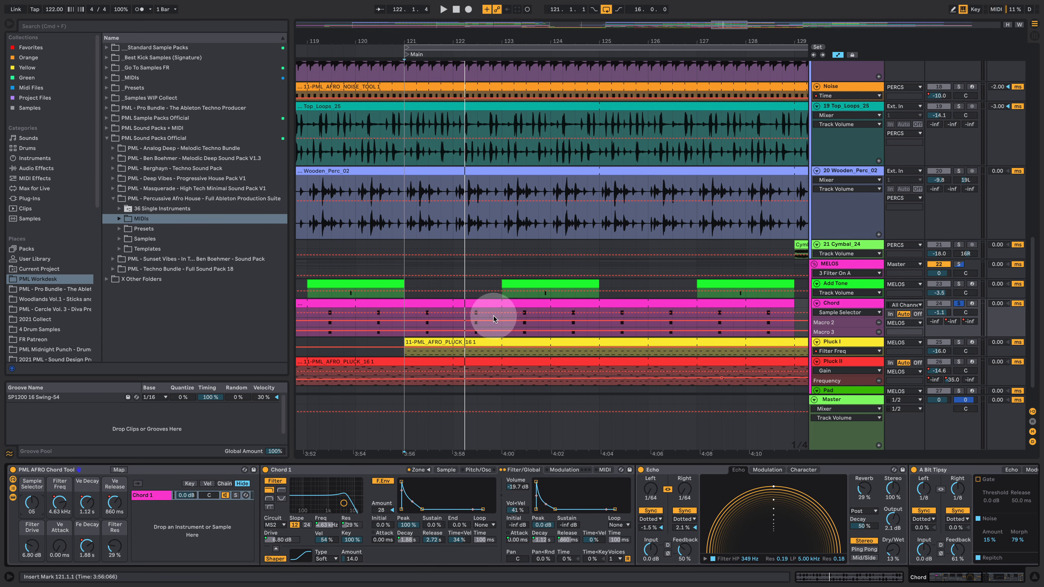
{"action": "key", "text": "space"}
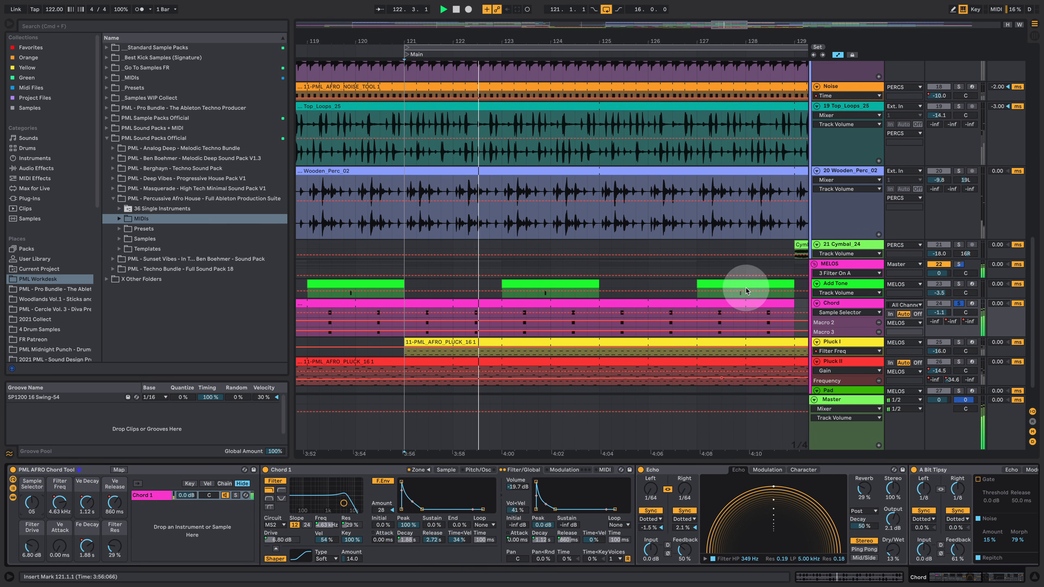
- Compare the Chord track with its Echo bypassed and re-enabled during playback
{"action": "left_click", "coordinate": [641, 470]}
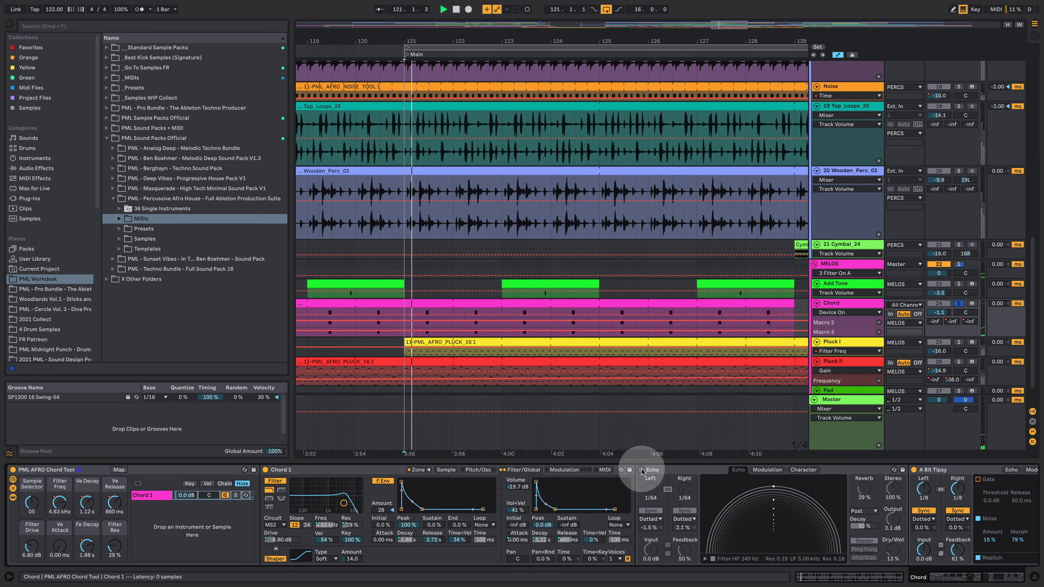
{"action": "left_click", "coordinate": [641, 470]}
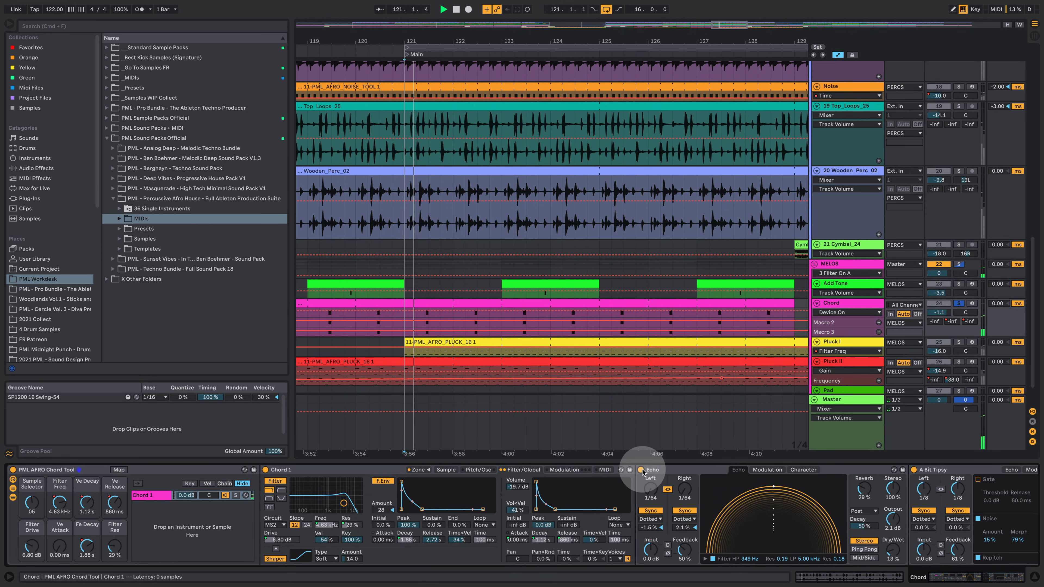
{"action": "key", "text": "space"}
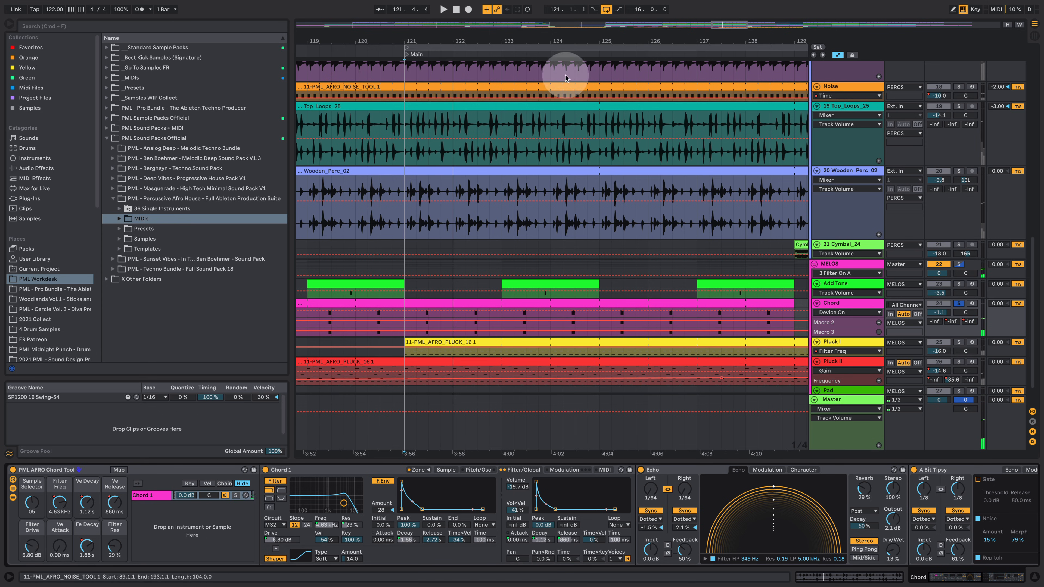
- Solo the Add Tone track and play its bell clip just before bar 124
{"action": "left_click_drag", "start_coordinate": [542, 40], "coordinate": [582, 233]}
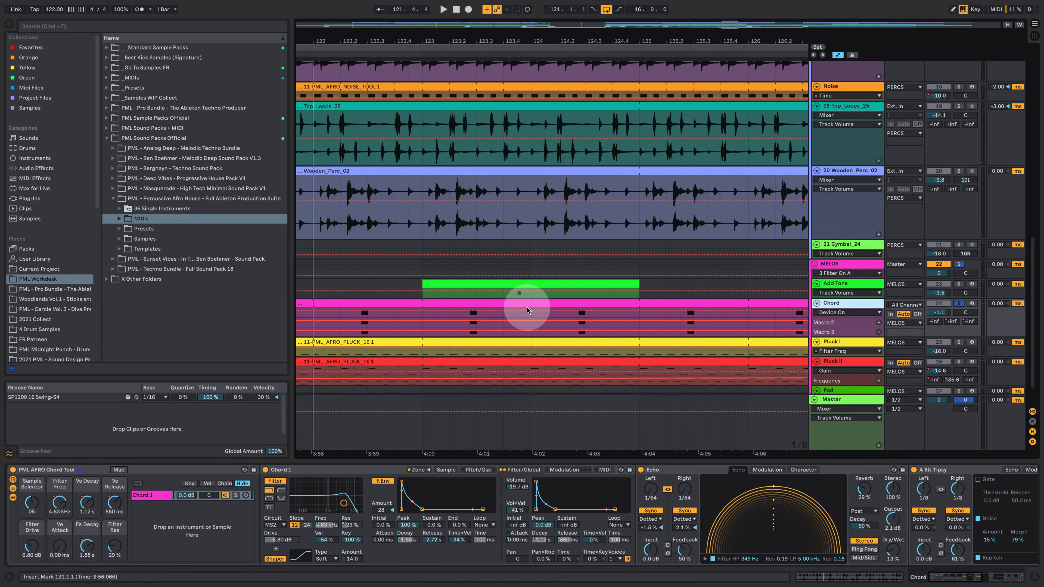
{"action": "left_click_drag", "start_coordinate": [589, 39], "coordinate": [589, 8]}
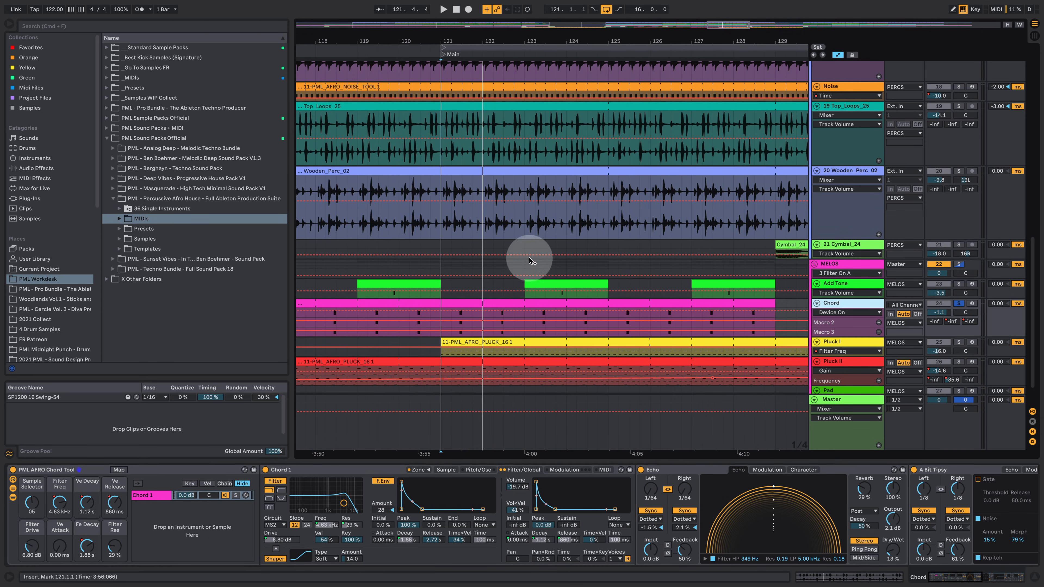
{"action": "left_click", "coordinate": [555, 294]}
{"action": "left_click", "coordinate": [959, 284]}
{"action": "key", "text": "space"}
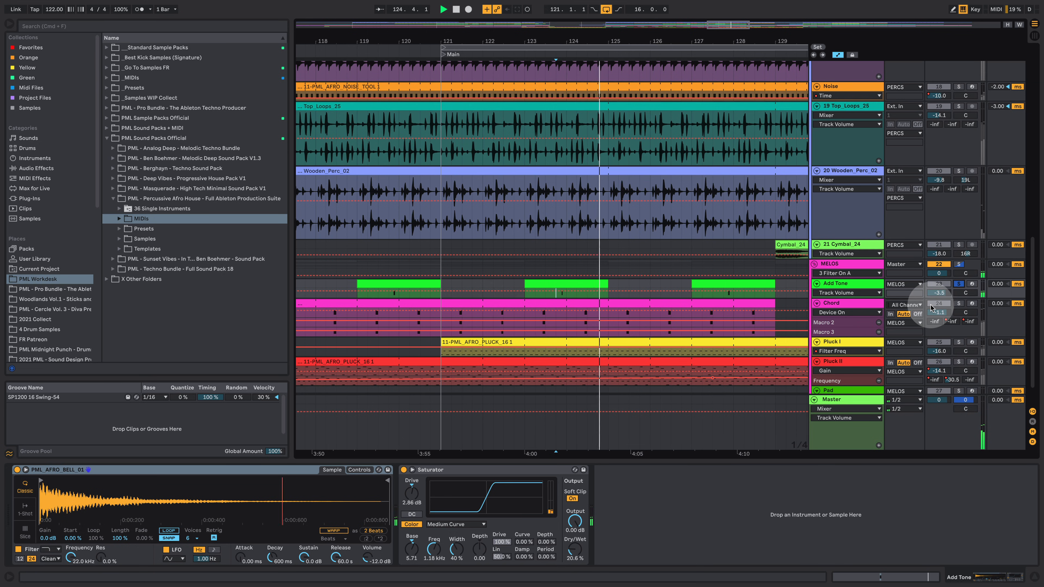
{"action": "key", "text": "space"}
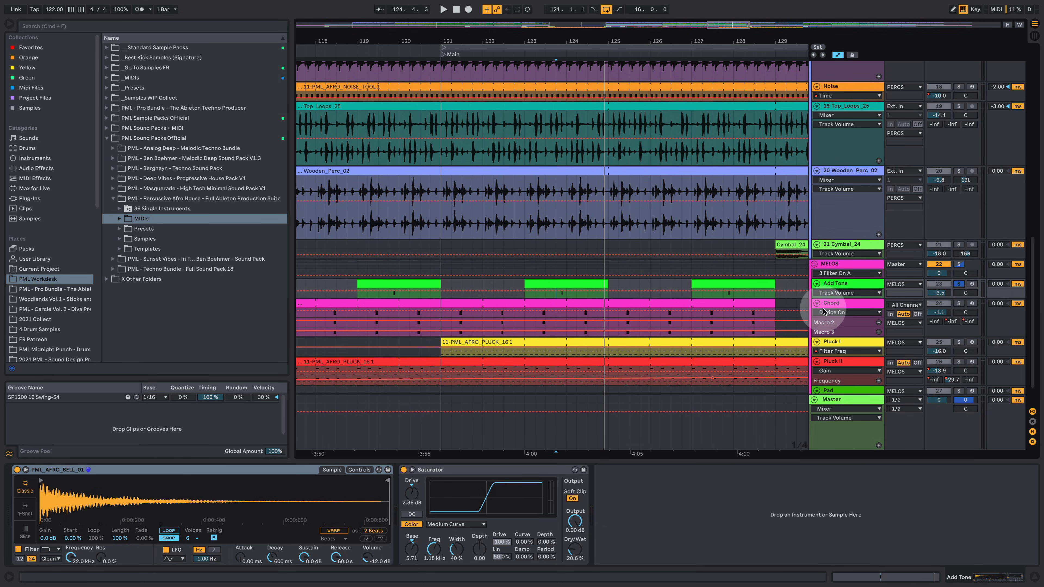
- Play the Add Tone track from bar 121 with the LOW END group and Hihats, and enlarge the track
{"action": "scroll", "coordinate": [903, 263], "scroll_direction": "up", "scroll_amount": 10}
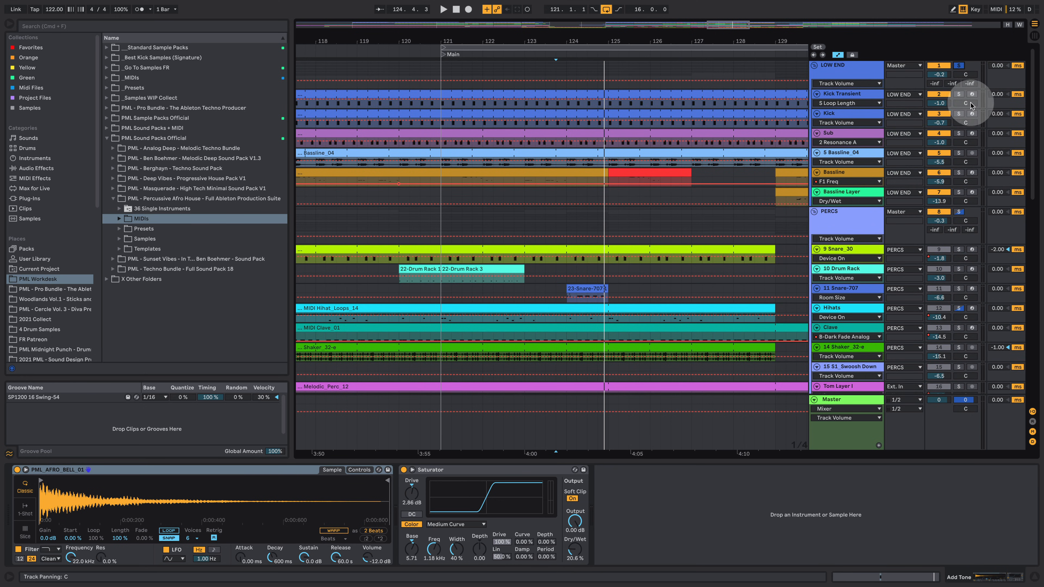
{"action": "scroll", "coordinate": [570, 228], "scroll_direction": "down", "scroll_amount": 10}
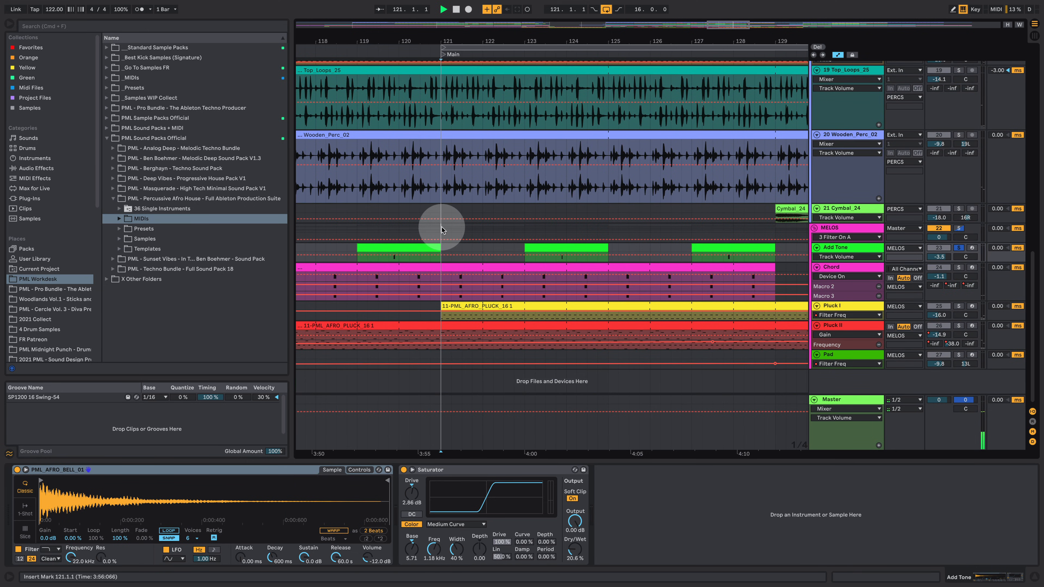
{"action": "left_click", "coordinate": [441, 228]}
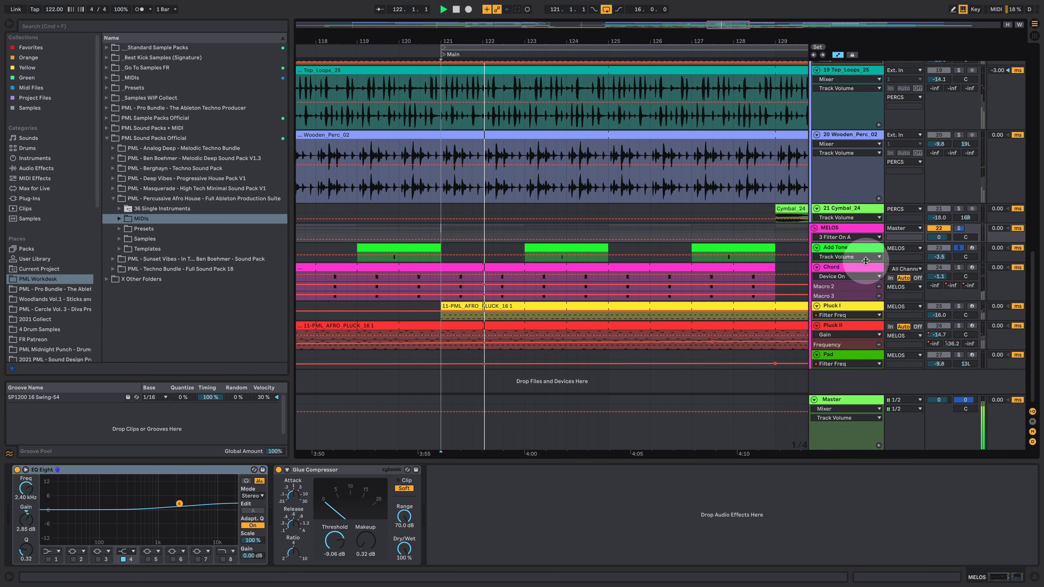
{"action": "left_click_drag", "start_coordinate": [865, 261], "coordinate": [876, 298]}
{"action": "left_click_drag", "start_coordinate": [584, 28], "coordinate": [588, 19]}
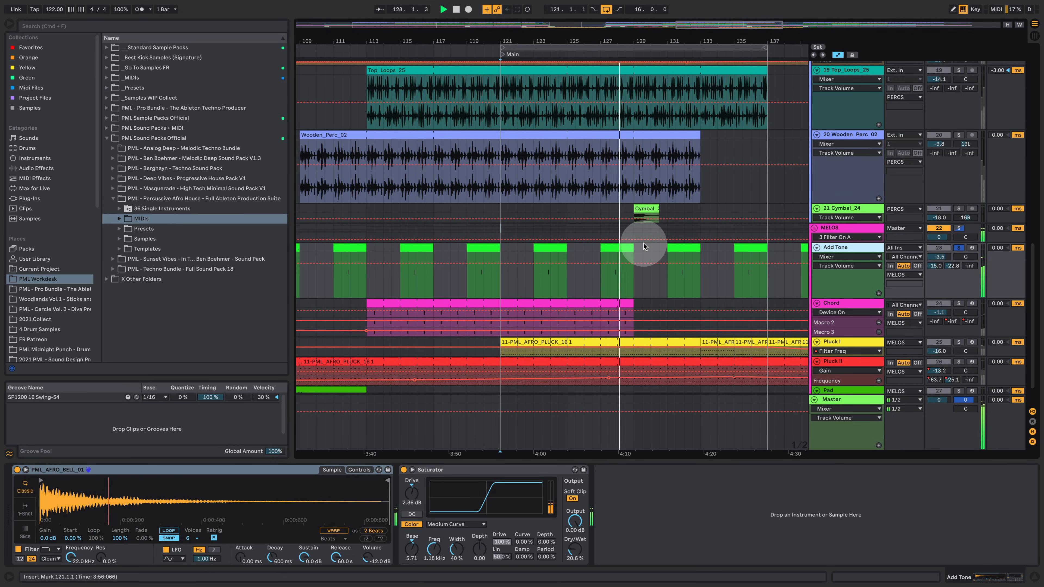
{"action": "key", "text": "space"}
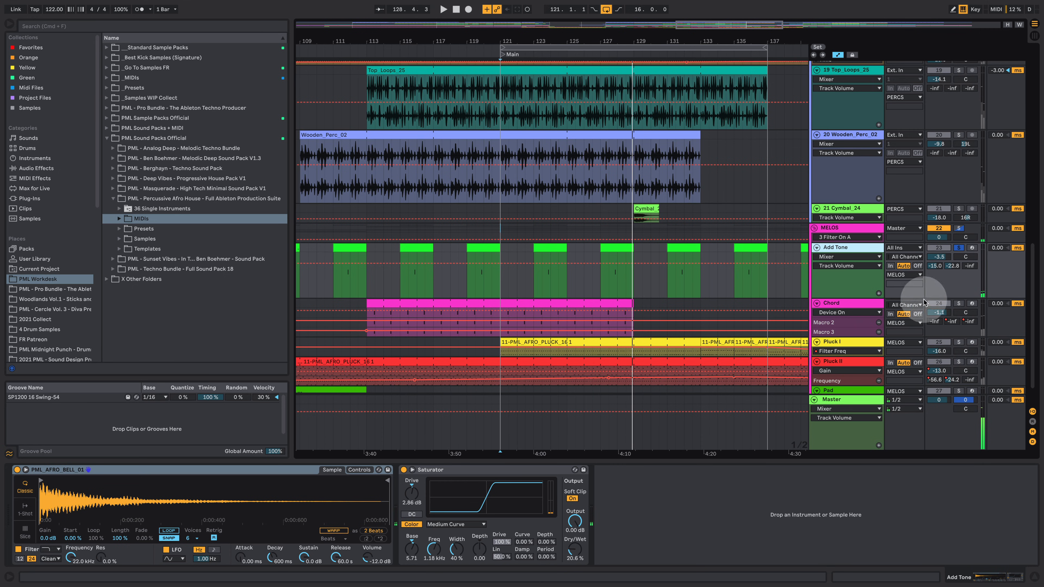
- Solo the Pluck I track, show its device chain, and play its 11-PML_AFRO_PLUCK_16 clip from bar 121
{"action": "left_click", "coordinate": [959, 343]}
{"action": "left_click", "coordinate": [822, 342]}
{"action": "left_click", "coordinate": [577, 341]}
{"action": "key", "text": "space"}
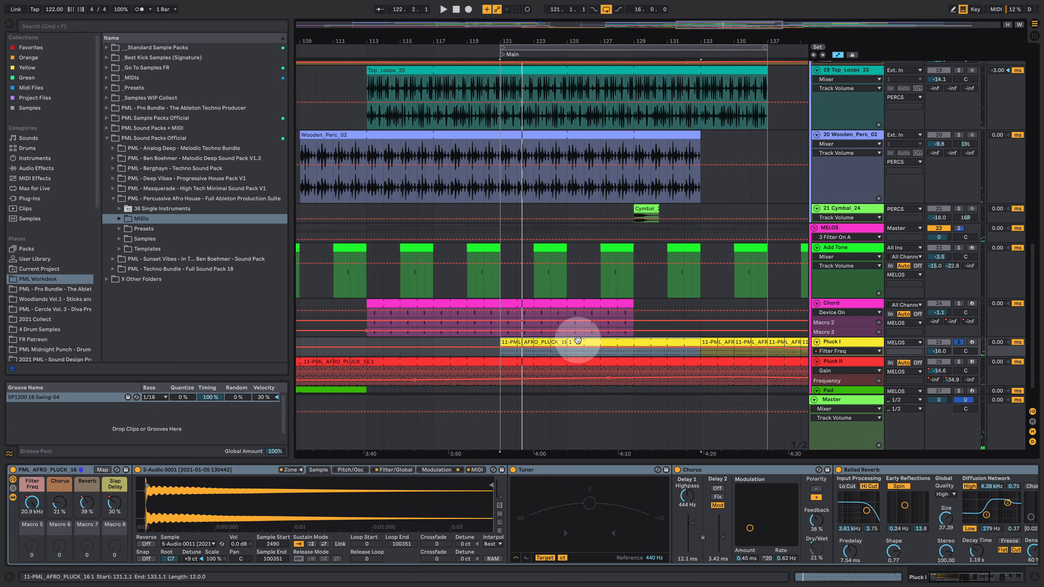
{"action": "key", "text": "space"}
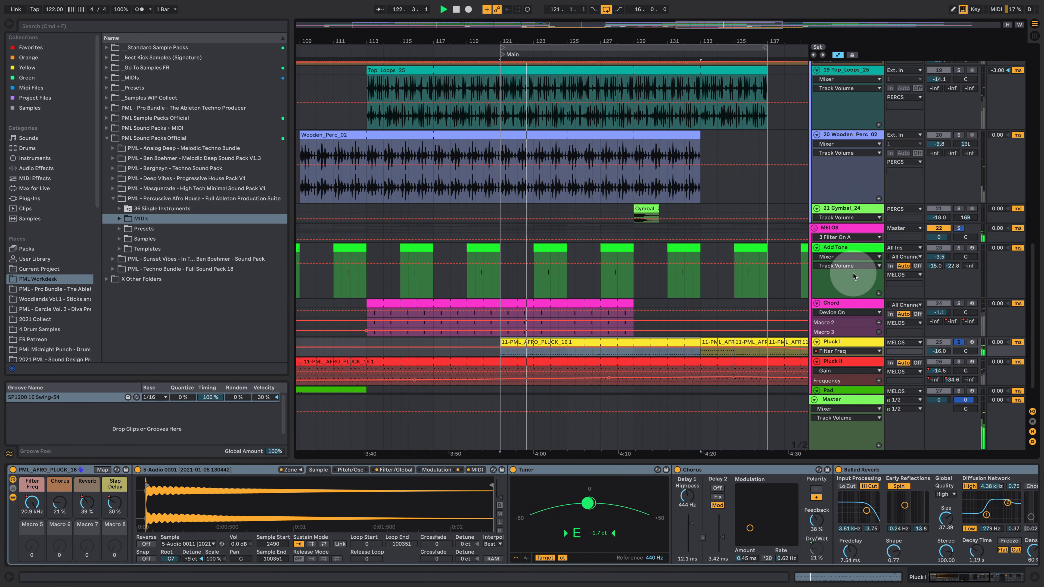
- Inspect the notes of the Pluck I clip during playback, then return to the track's device chain
{"action": "double_click", "coordinate": [659, 339]}
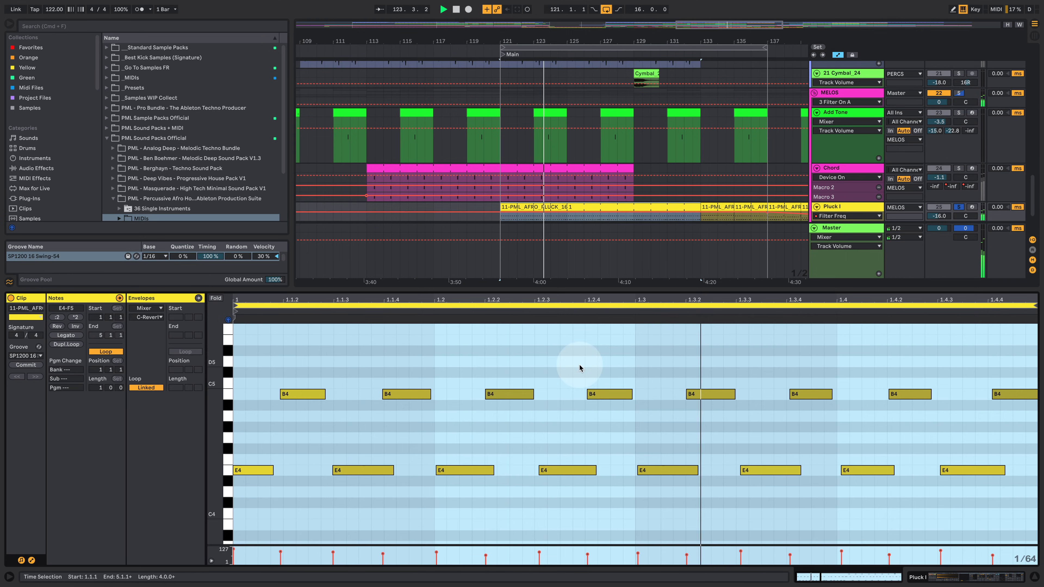
{"action": "key", "text": "shift+Tab"}
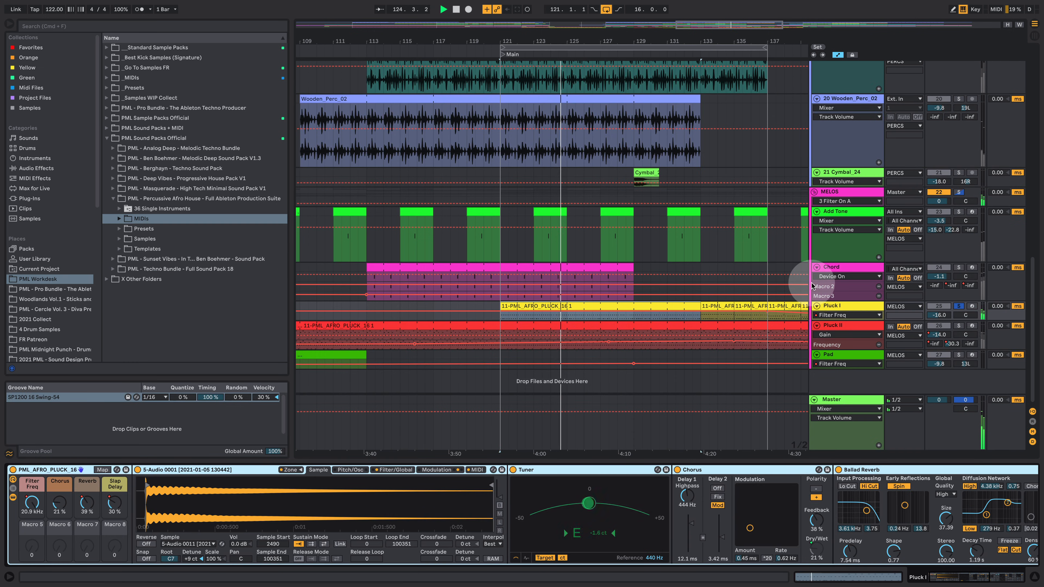
{"action": "scroll", "coordinate": [948, 282], "scroll_direction": "up", "scroll_amount": 15}
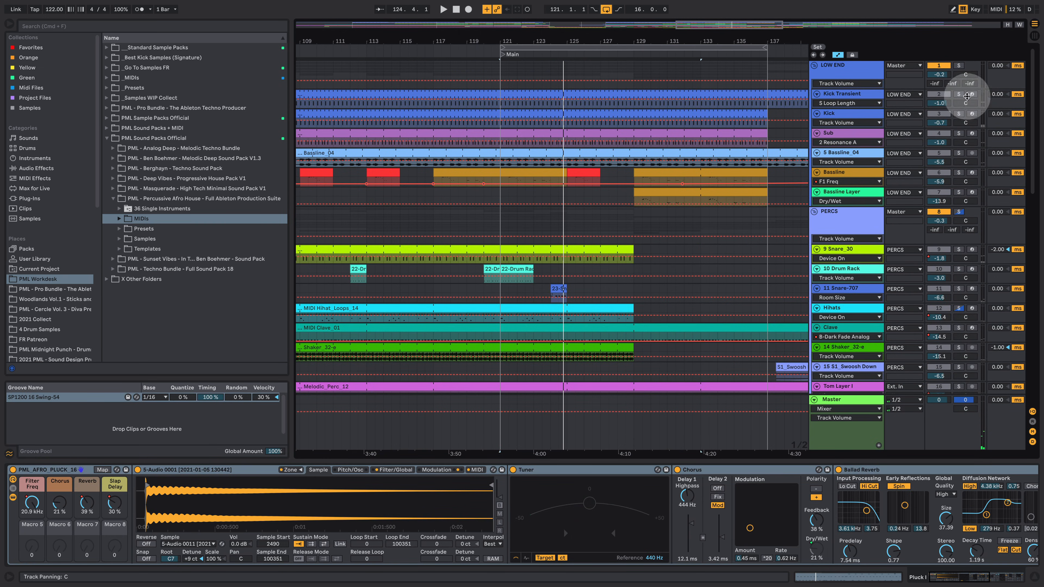
- Solo the LOW END group alongside Pluck I, play from bar 121, and review Pluck I's effects through Glue Compressor
{"action": "left_click", "coordinate": [958, 66]}
{"action": "key", "text": "space"}
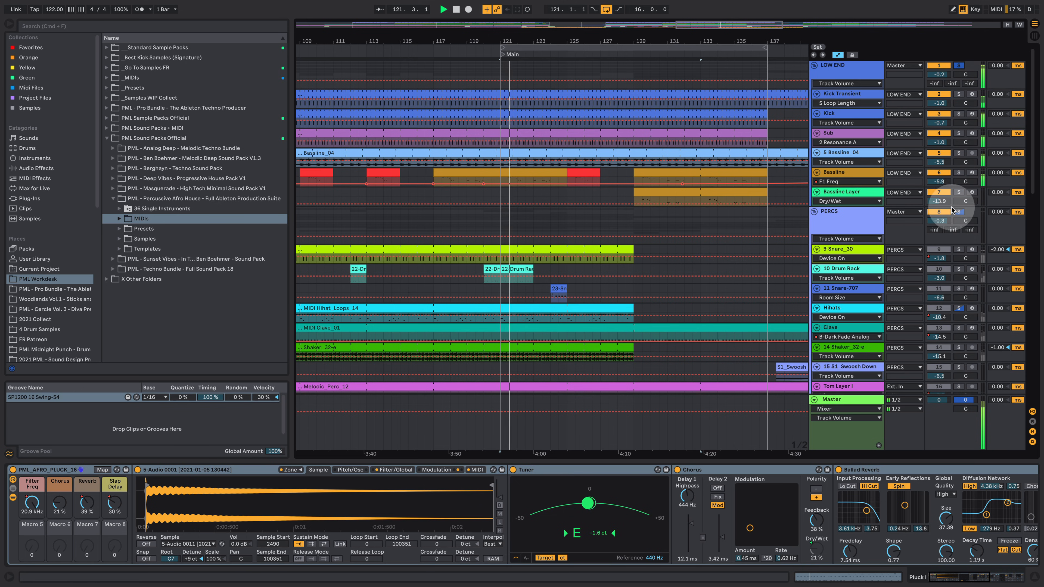
{"action": "scroll", "coordinate": [799, 296], "scroll_direction": "down", "scroll_amount": 6}
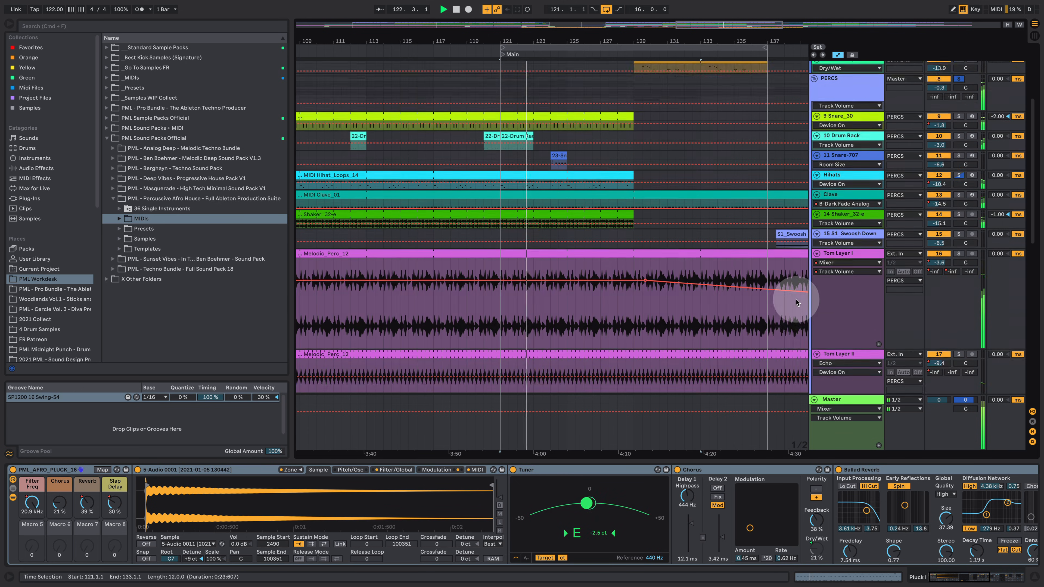
{"action": "scroll", "coordinate": [791, 307], "scroll_direction": "down", "scroll_amount": 10}
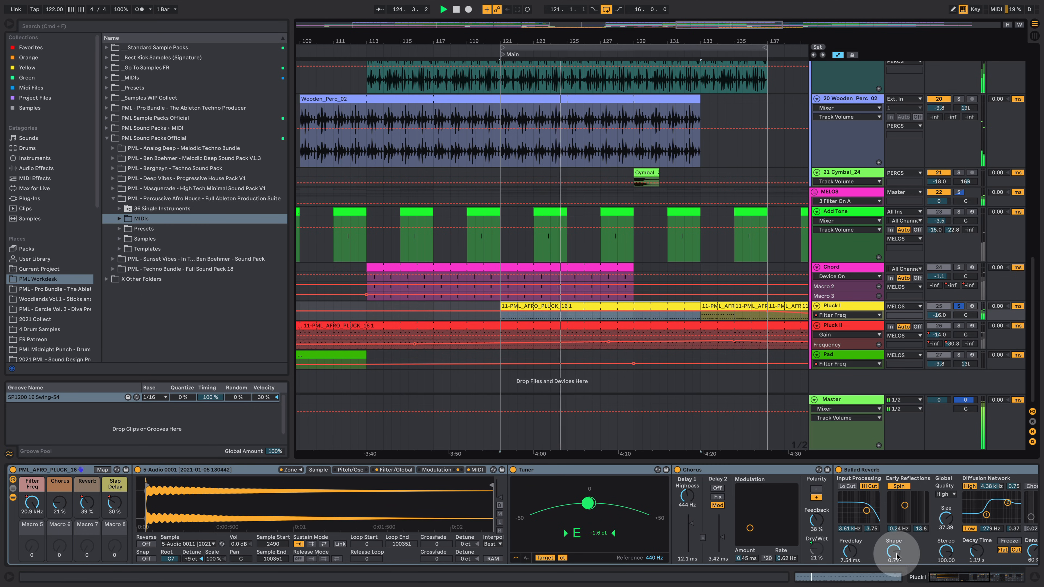
{"action": "left_click_drag", "start_coordinate": [943, 580], "coordinate": [984, 584]}
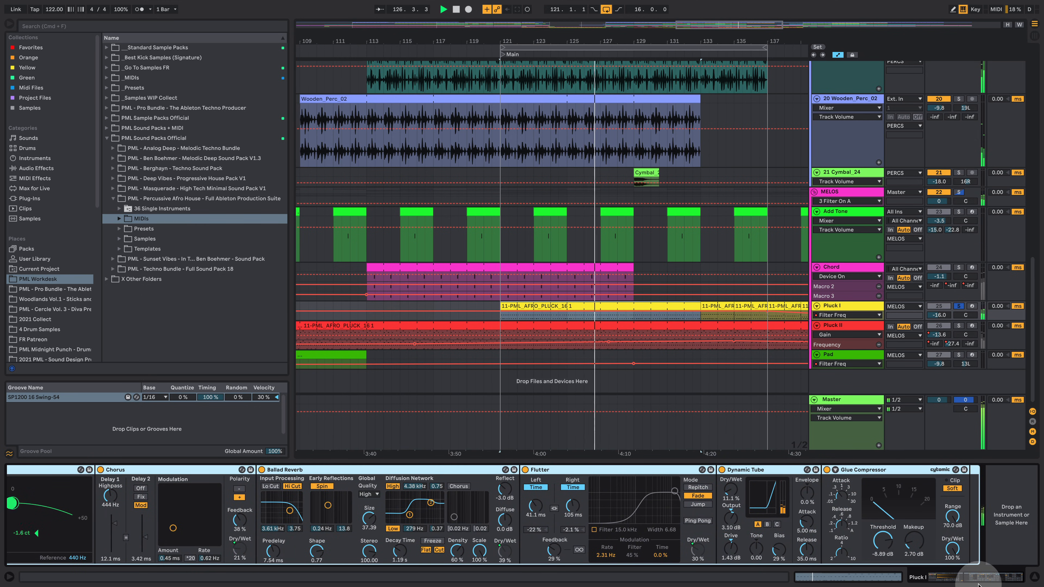
{"action": "left_click_drag", "start_coordinate": [978, 584], "coordinate": [941, 581]}
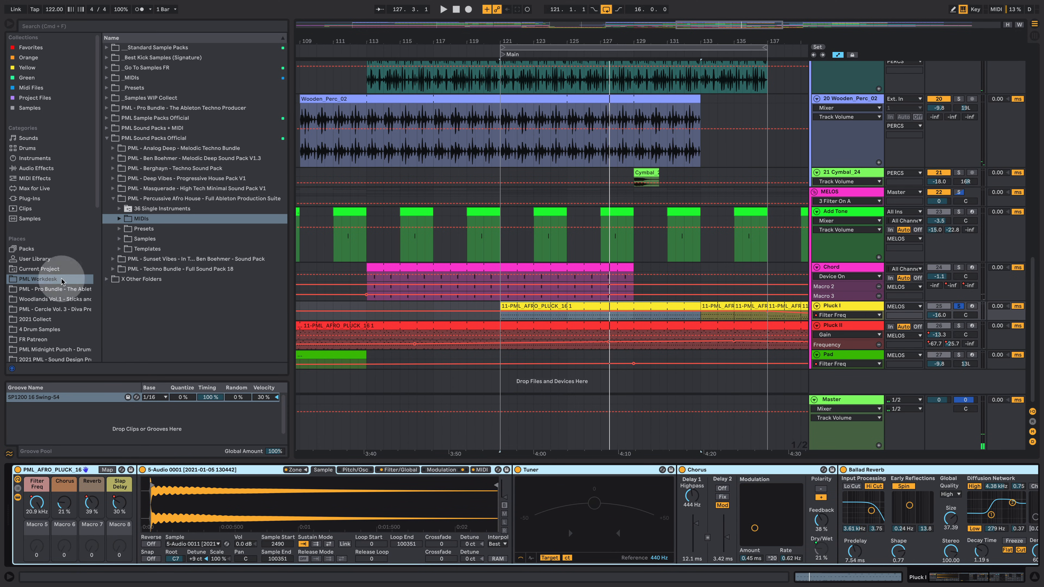
- Solo the Pluck II track, show its device chain, and play its clip from bar 121
{"action": "left_click", "coordinate": [958, 326]}
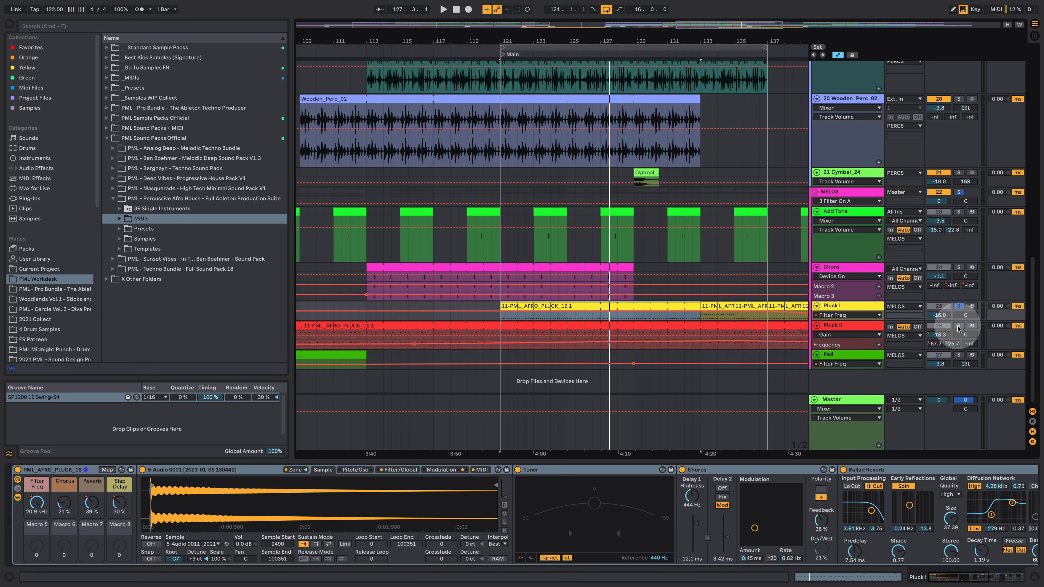
{"action": "left_click", "coordinate": [867, 325]}
{"action": "key", "text": "space"}
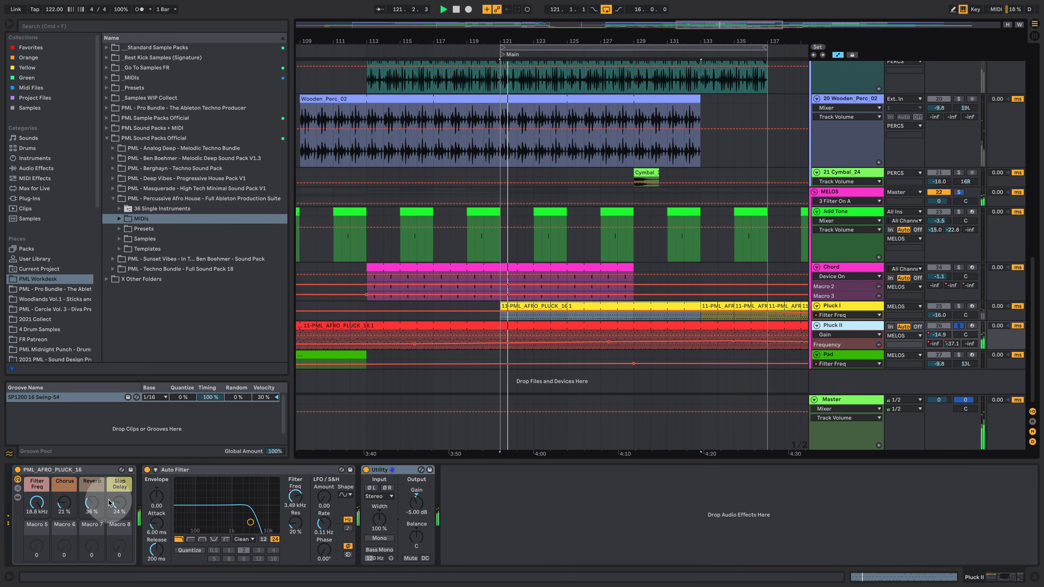
- Inspect Pluck II's 11-PML_AFRO_PLUCK_16 clip by selecting its B4, G5 and E4 notes in turn, play it, and return to the device chain
{"action": "double_click", "coordinate": [563, 321]}
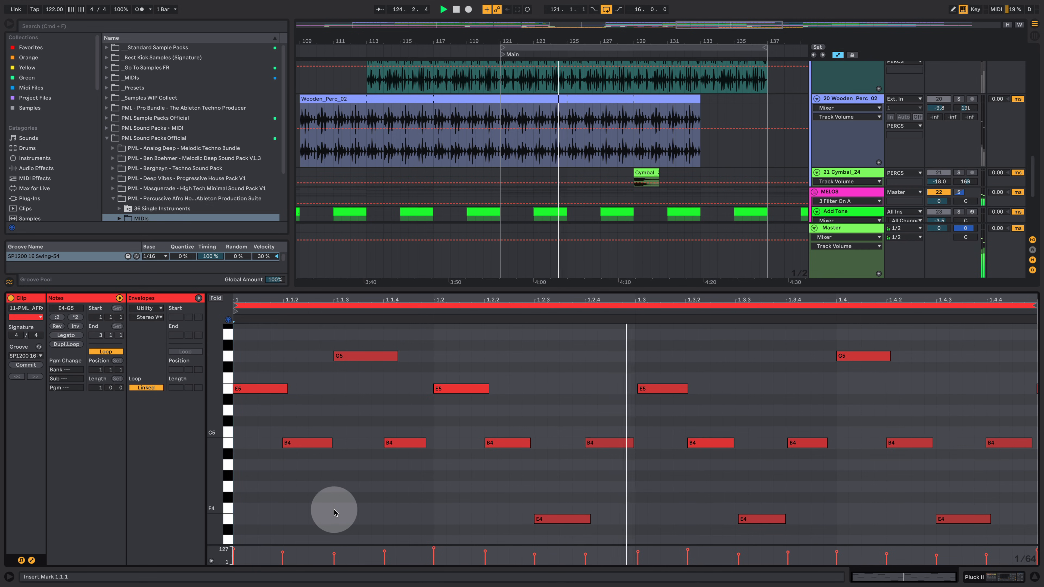
{"action": "key", "text": "space"}
{"action": "key", "text": "v"}
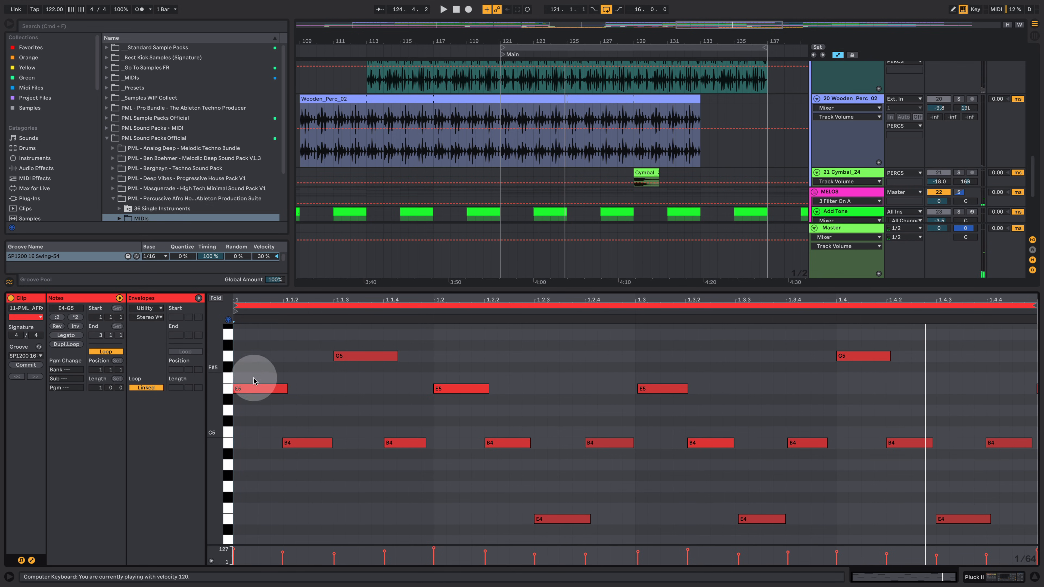
{"action": "left_click", "coordinate": [259, 426]}
{"action": "left_click_drag", "start_coordinate": [297, 434], "coordinate": [1041, 463]}
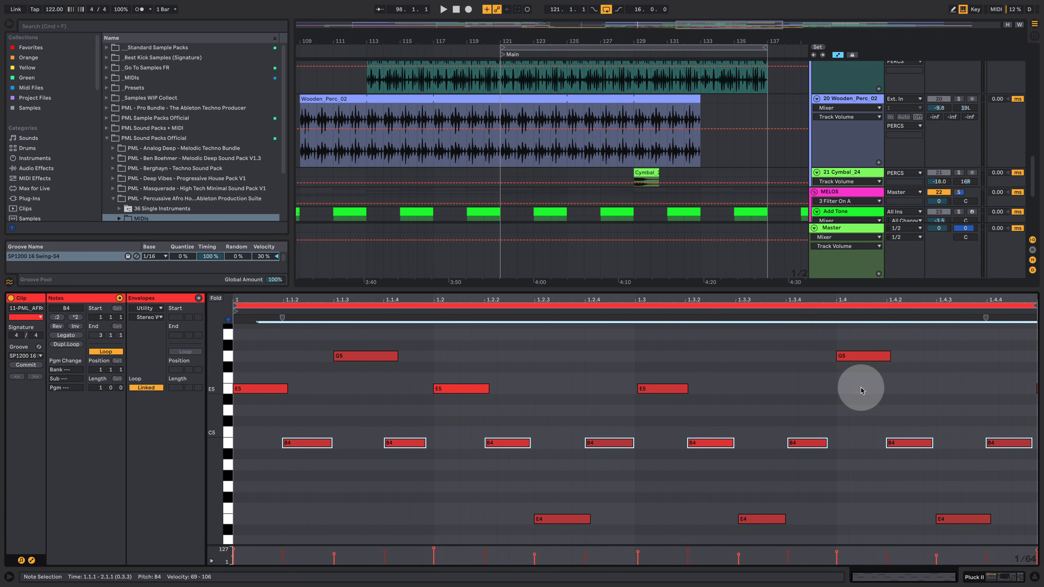
{"action": "left_click_drag", "start_coordinate": [924, 364], "coordinate": [320, 345]}
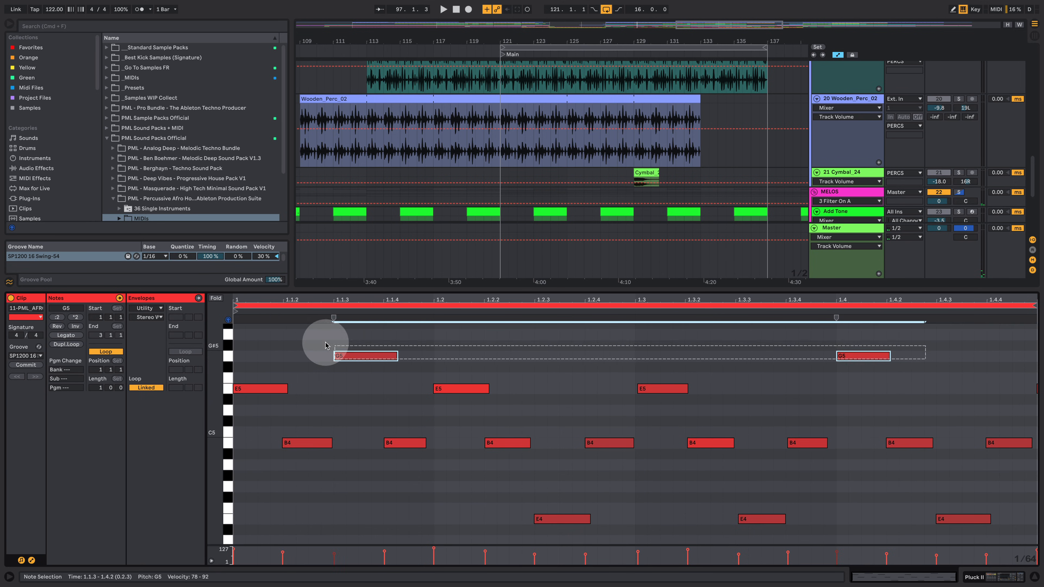
{"action": "left_click_drag", "start_coordinate": [472, 502], "coordinate": [947, 521]}
{"action": "key", "text": "space"}
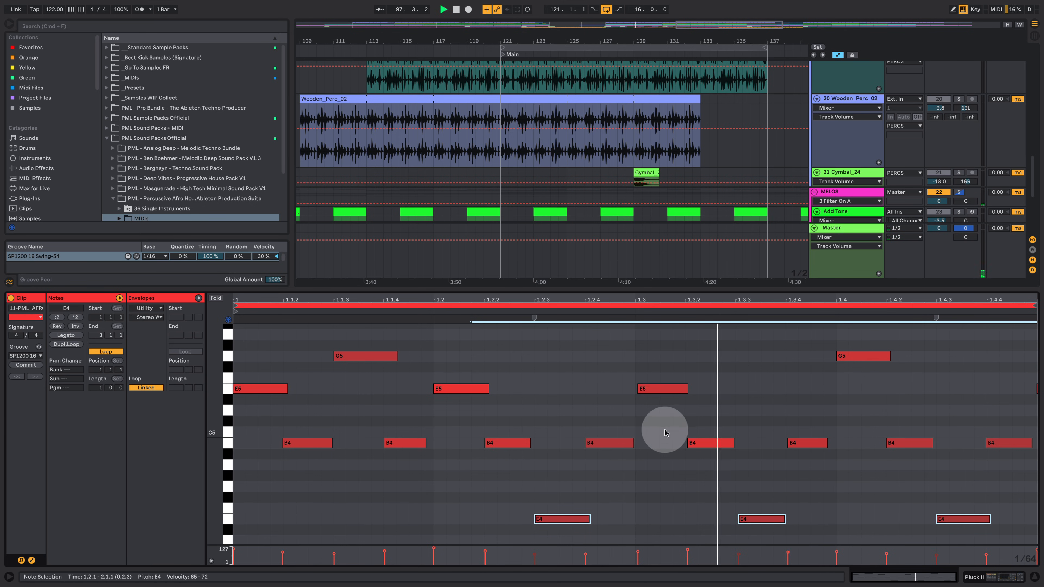
{"action": "key", "text": "shift+Tab"}
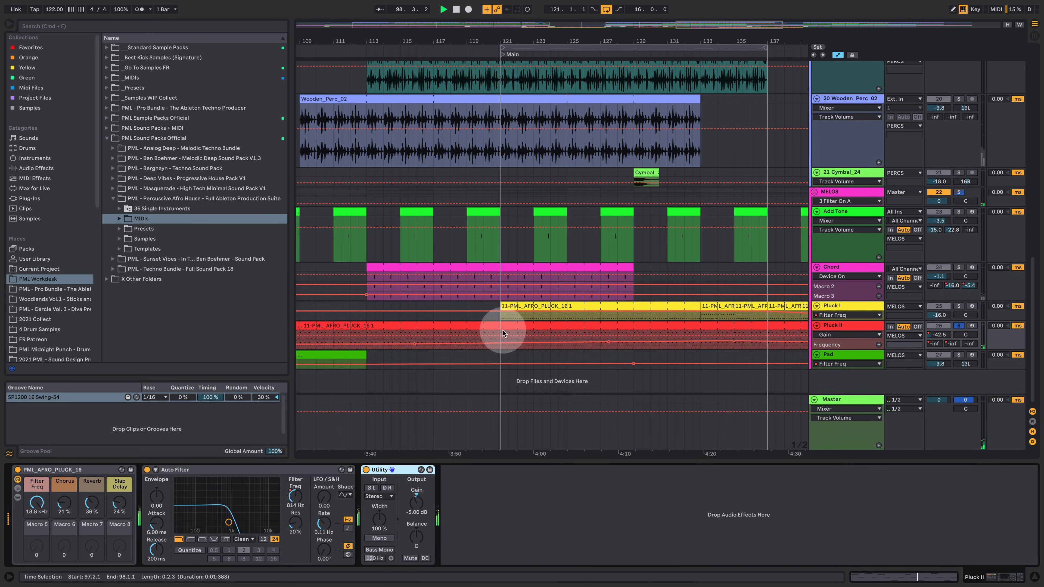
- Restart playback from bar 121, zoom out to the CHORUS through Out sections, and unsolo Pluck II to hear all tracks together
{"action": "key", "text": "space"}
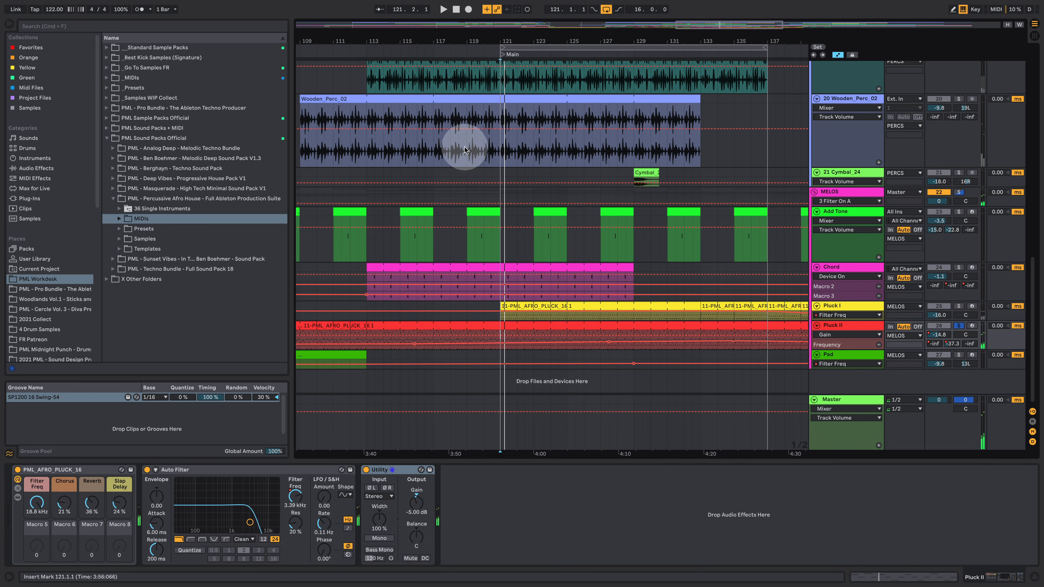
{"action": "key", "text": "space"}
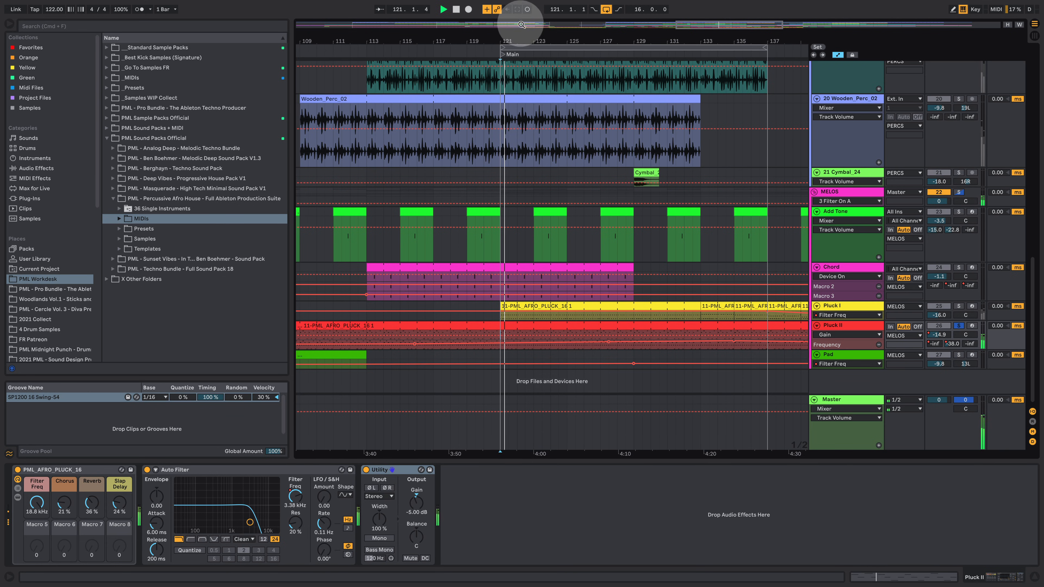
{"action": "left_click_drag", "start_coordinate": [518, 40], "coordinate": [518, 4]}
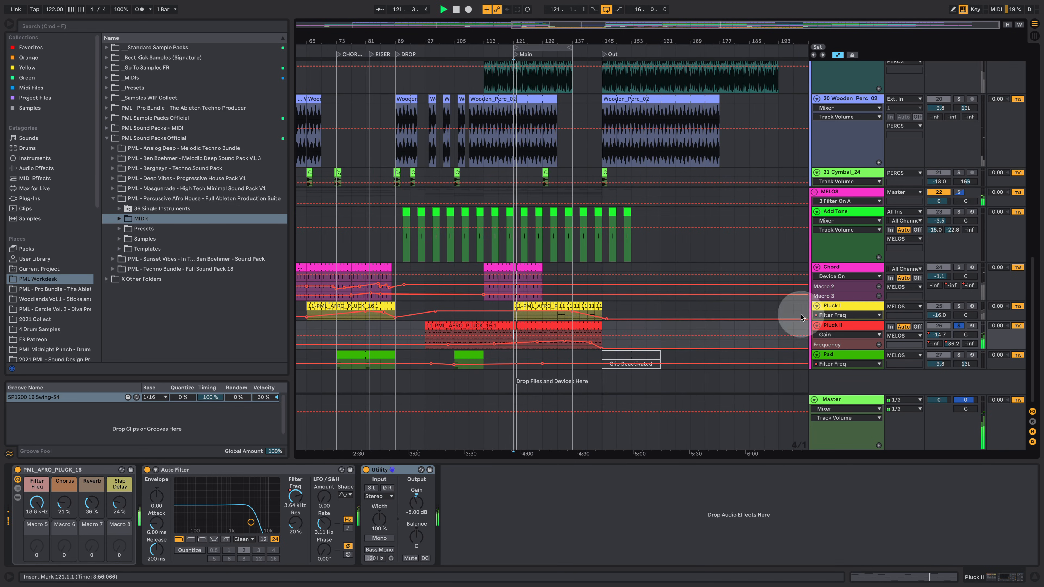
{"action": "left_click", "coordinate": [959, 326]}
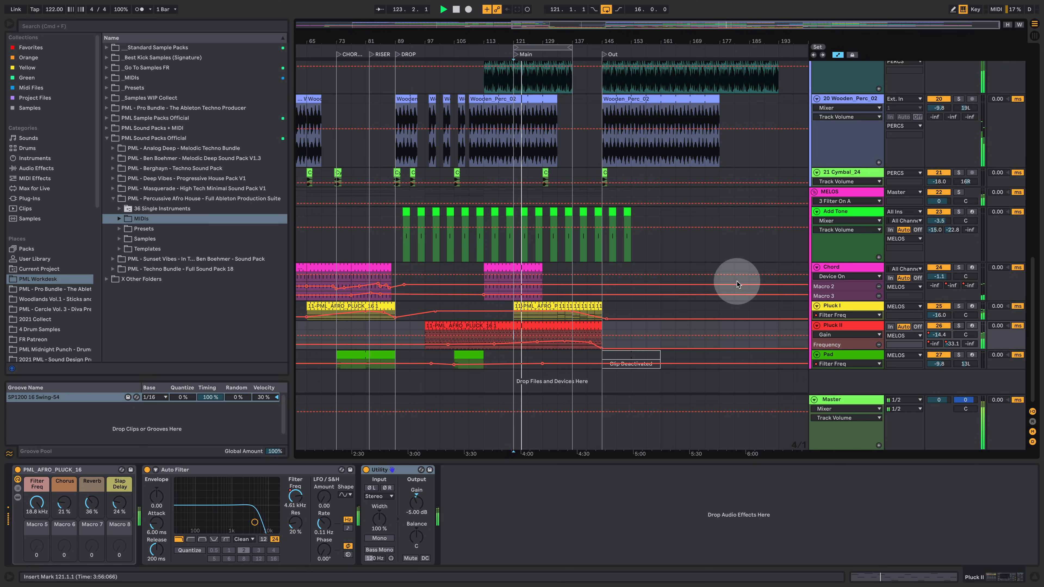
- Fold the Tom Layer I and Tom Layer II tracks during playback and go up to the low-end tracks
{"action": "scroll", "coordinate": [692, 296], "scroll_direction": "up", "scroll_amount": 10}
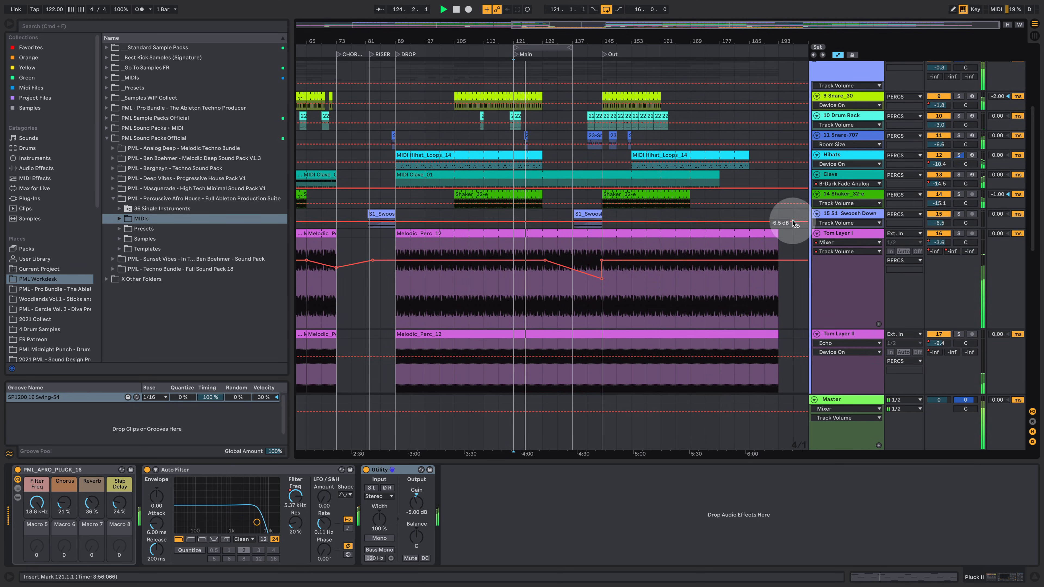
{"action": "left_click", "coordinate": [816, 233]}
{"action": "left_click", "coordinate": [816, 243]}
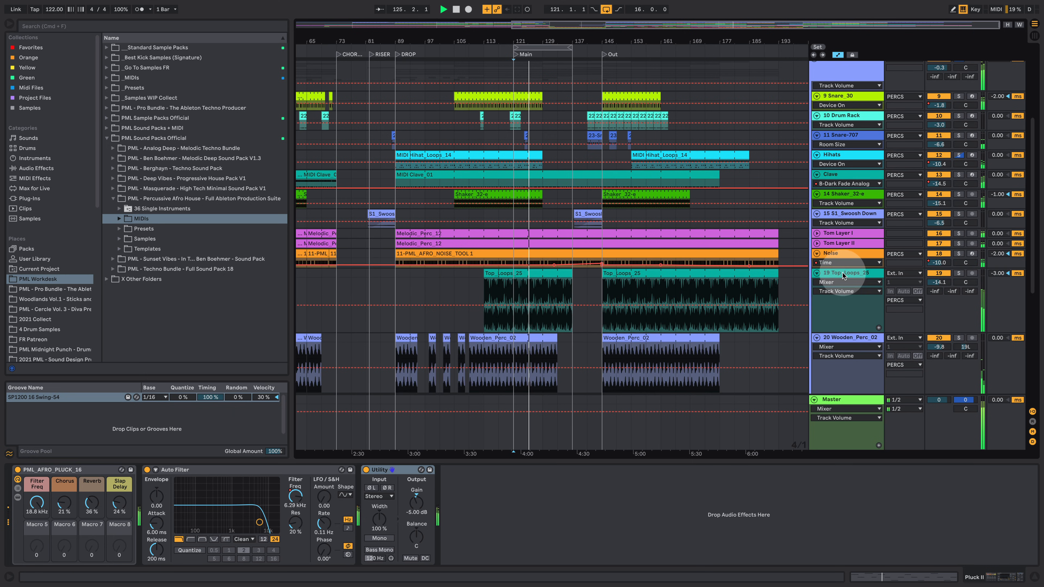
{"action": "scroll", "coordinate": [726, 282], "scroll_direction": "up", "scroll_amount": 3}
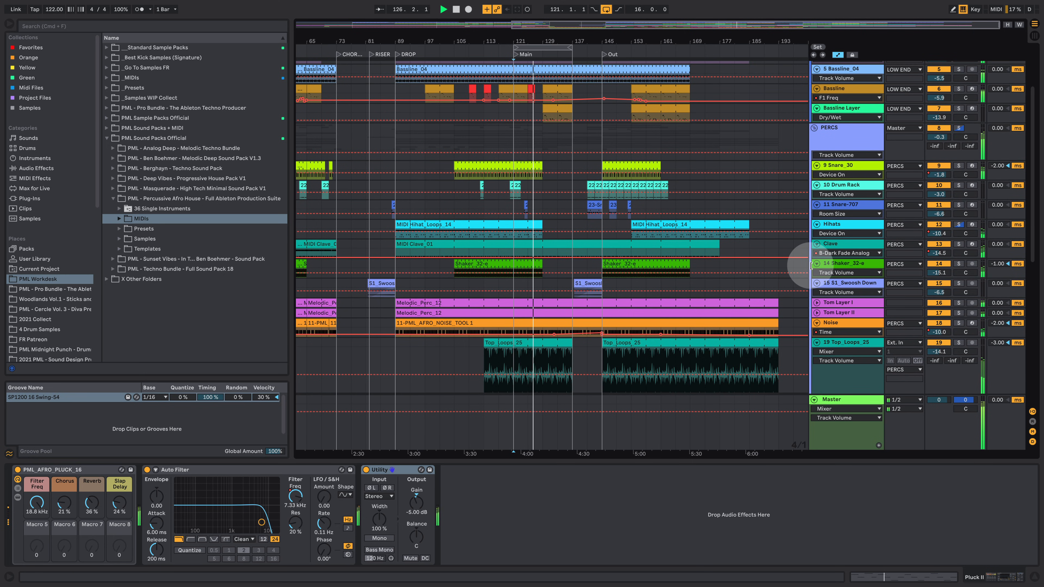
{"action": "scroll", "coordinate": [773, 284], "scroll_direction": "up", "scroll_amount": 3}
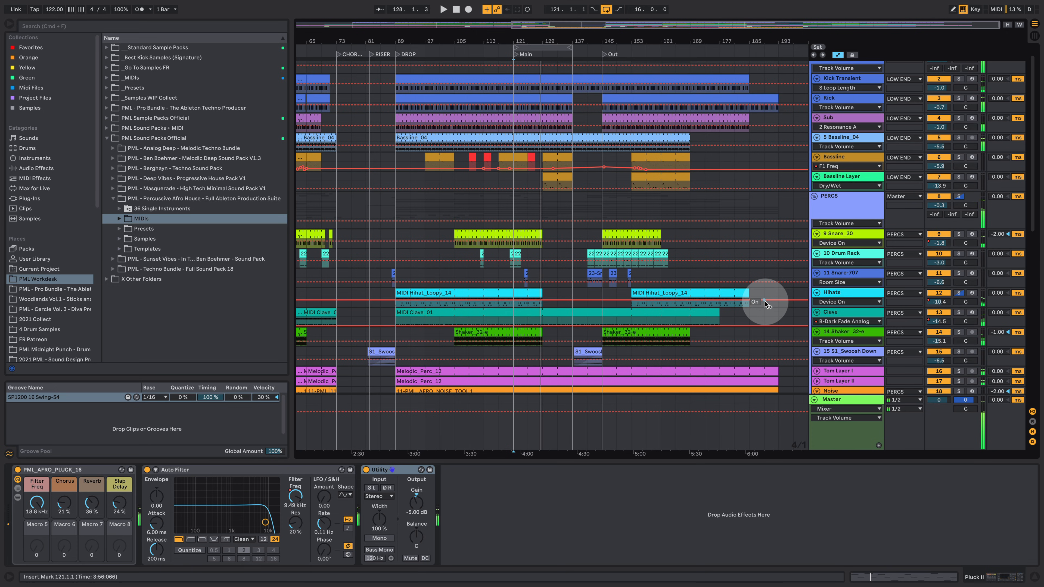
{"action": "scroll", "coordinate": [765, 288], "scroll_direction": "up", "scroll_amount": 1}
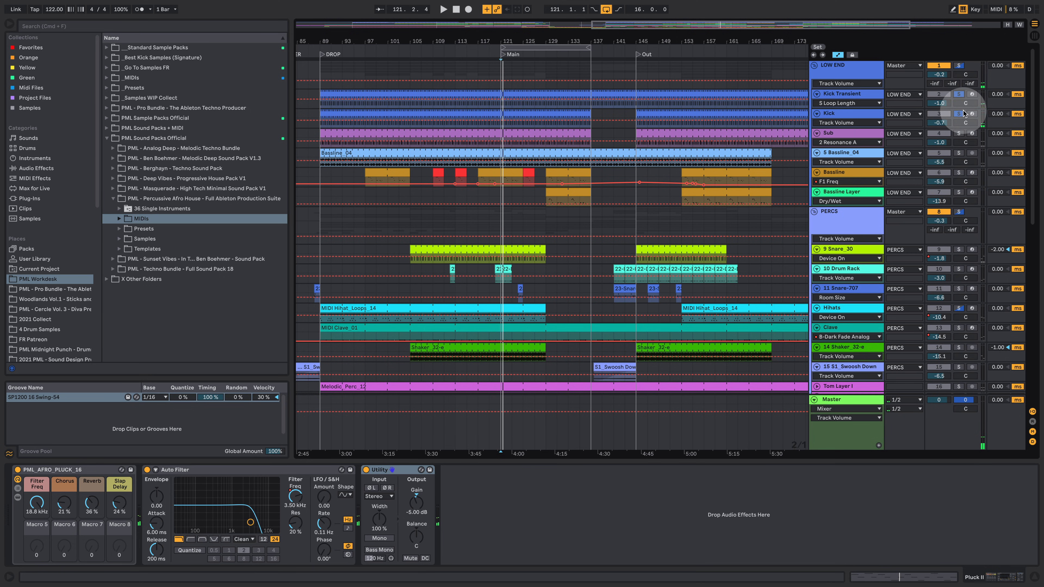
{"action": "key", "text": "space"}
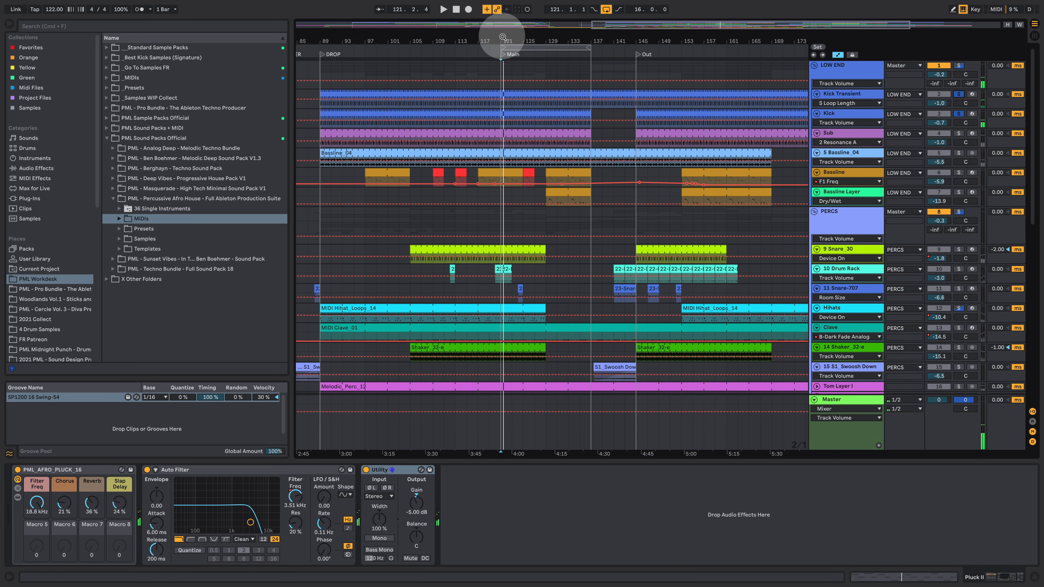
{"action": "left_click_drag", "start_coordinate": [502, 36], "coordinate": [403, 65]}
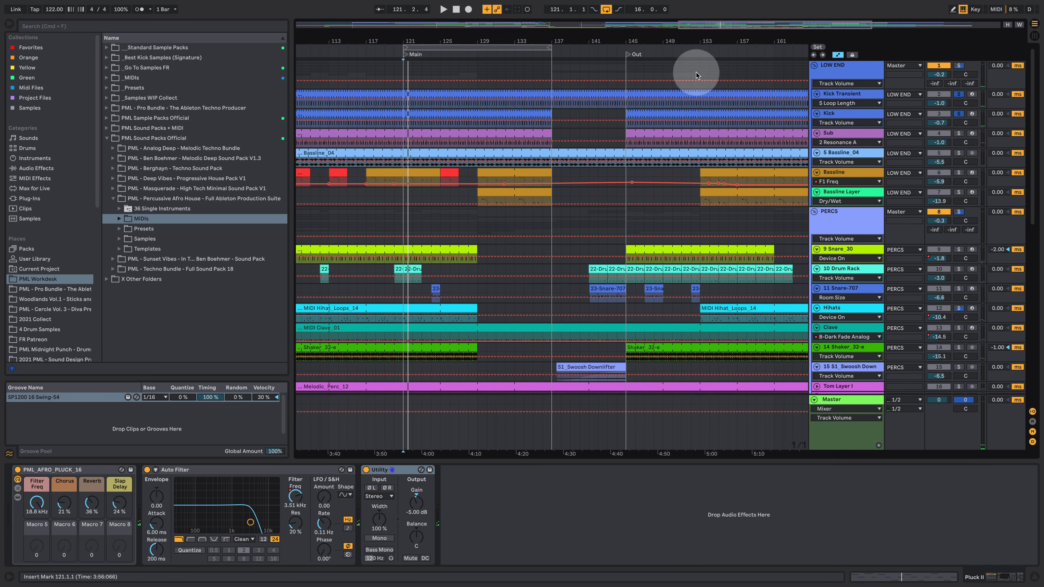
{"action": "left_click", "coordinate": [852, 133]}
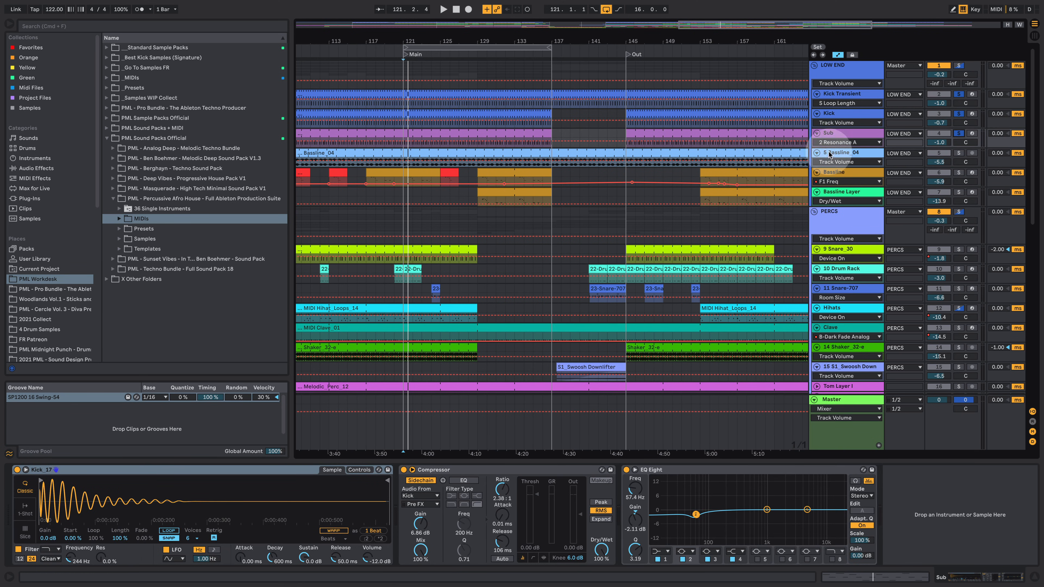
{"action": "left_click_drag", "start_coordinate": [423, 39], "coordinate": [440, 74]}
{"action": "left_click_drag", "start_coordinate": [849, 146], "coordinate": [849, 192]}
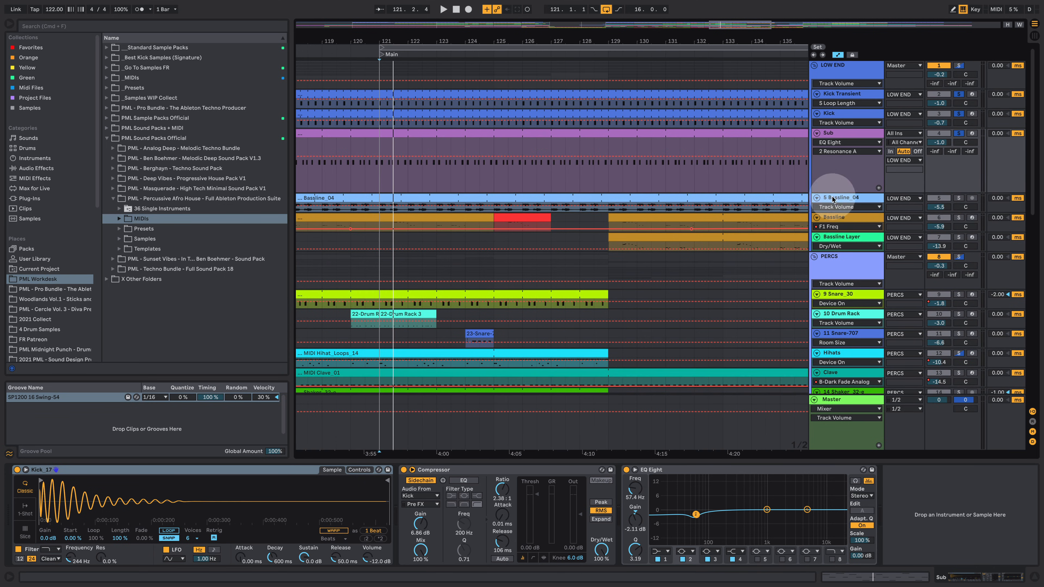
- Solo and enlarge the Bassline_04 track, and play it with the kicks and sub from bar 121
{"action": "key", "text": "space"}
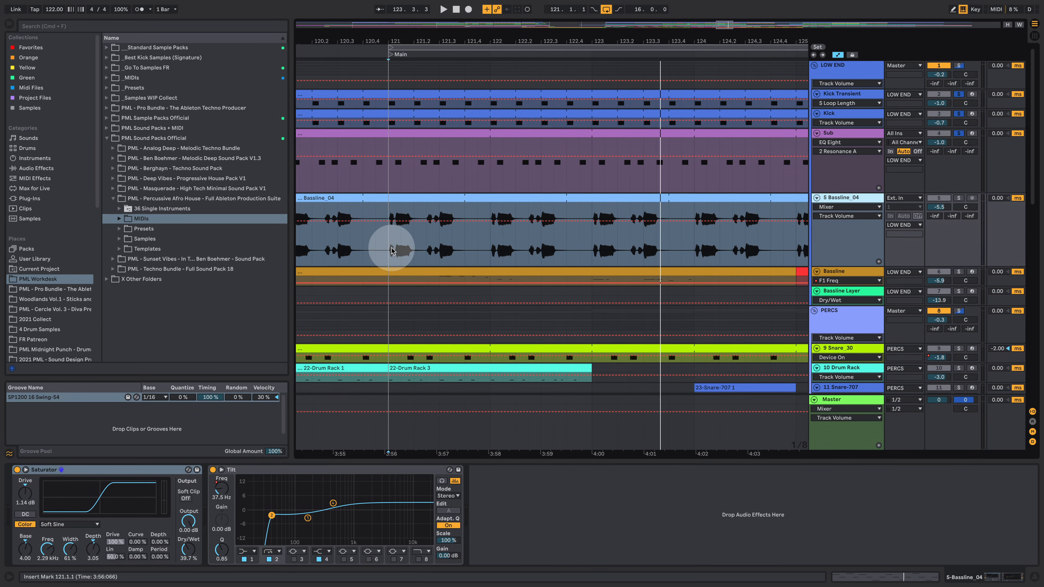
{"action": "left_click", "coordinate": [391, 247]}
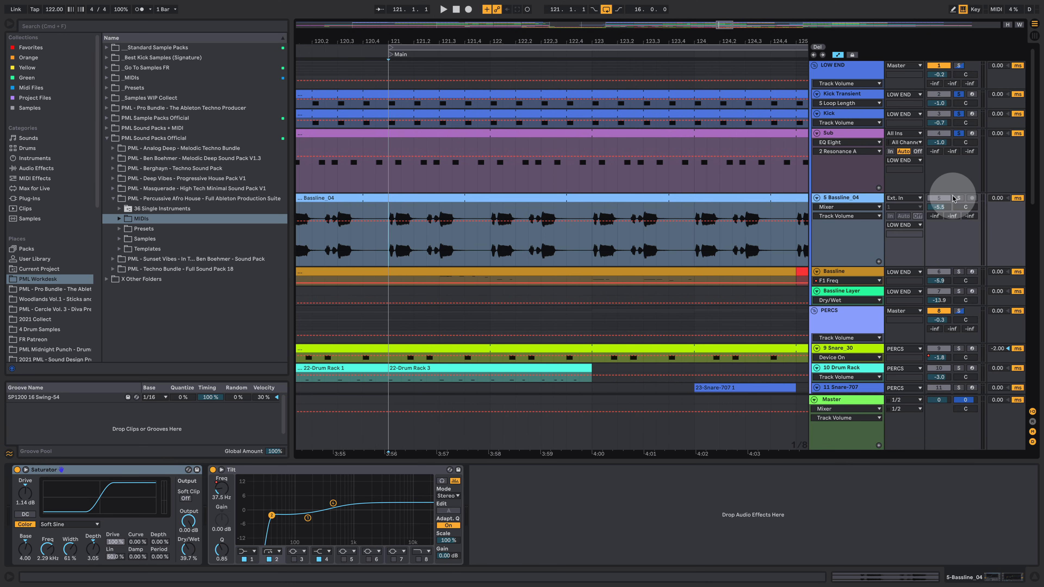
{"action": "key", "text": "space"}
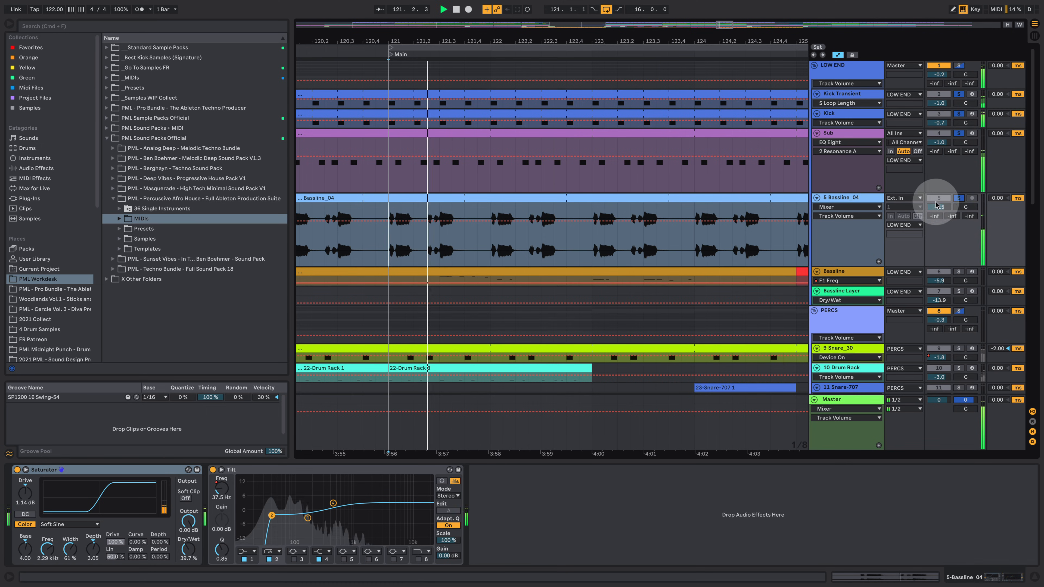
{"action": "left_click_drag", "start_coordinate": [448, 36], "coordinate": [565, 129]}
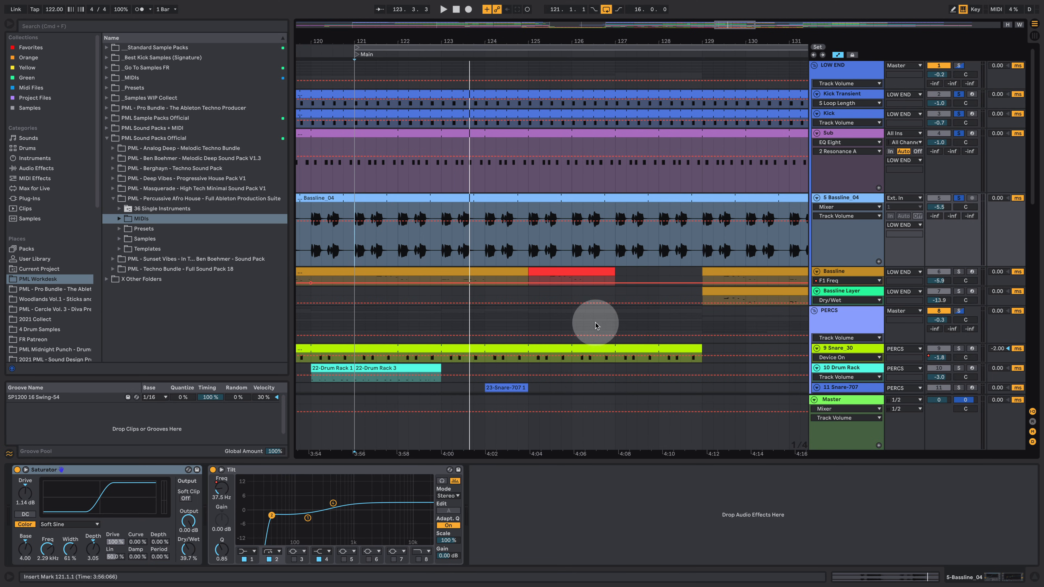
- Solo Snare_30, Hihats, Clave and Tom Layer I over the low end during playback, and enlarge Tom Layer I
{"action": "scroll", "coordinate": [505, 303], "scroll_direction": "down", "scroll_amount": 5}
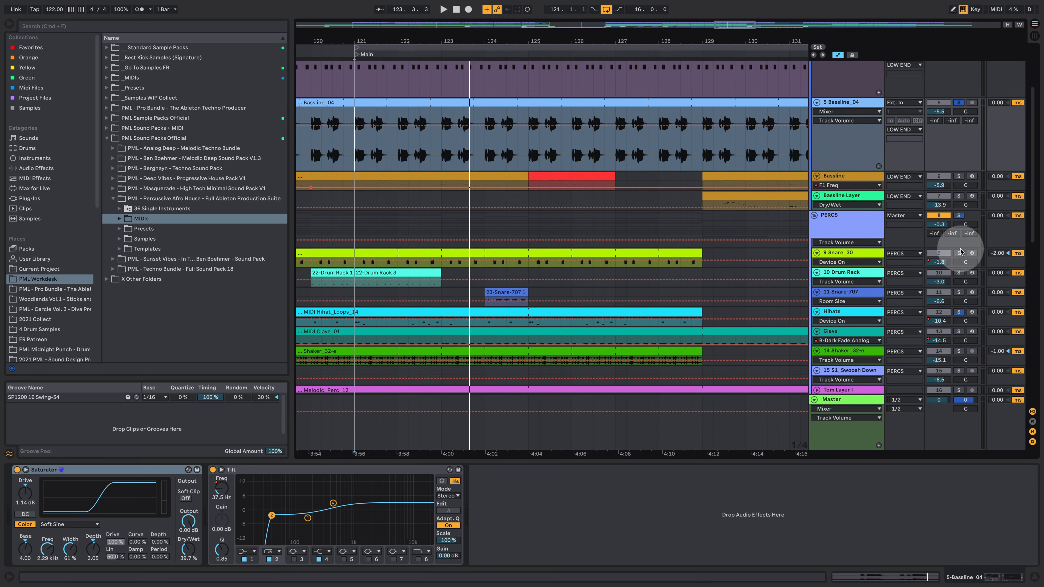
{"action": "scroll", "coordinate": [771, 337], "scroll_direction": "down", "scroll_amount": 4}
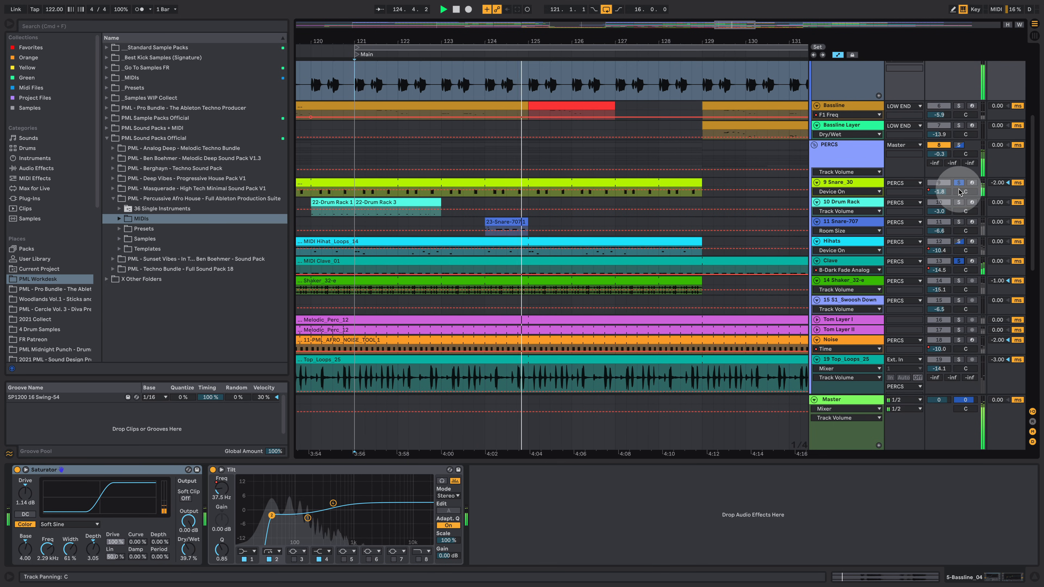
{"action": "left_click", "coordinate": [960, 242]}
{"action": "scroll", "coordinate": [778, 285], "scroll_direction": "down", "scroll_amount": 3}
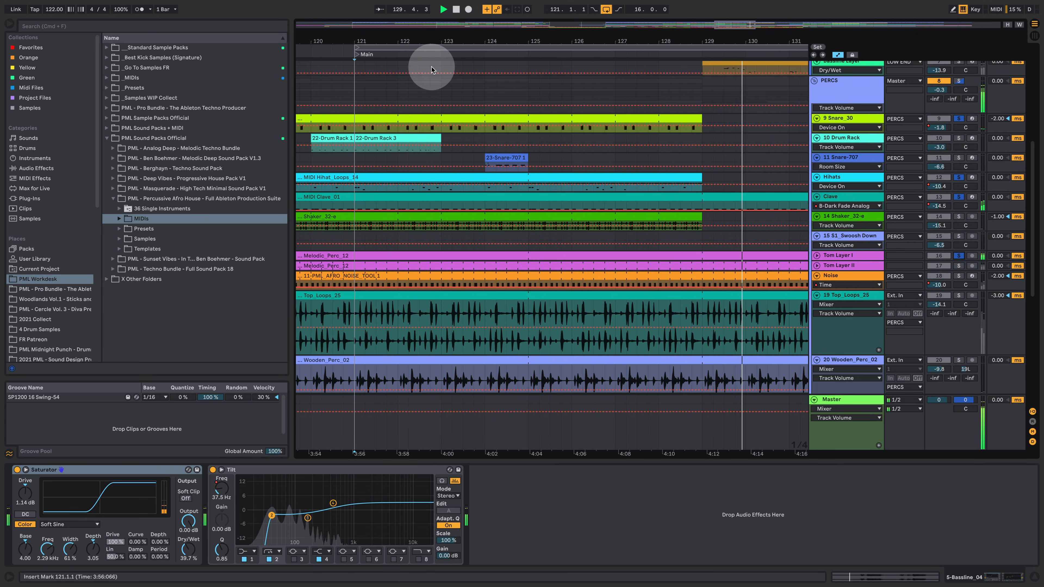
{"action": "left_click", "coordinate": [817, 255]}
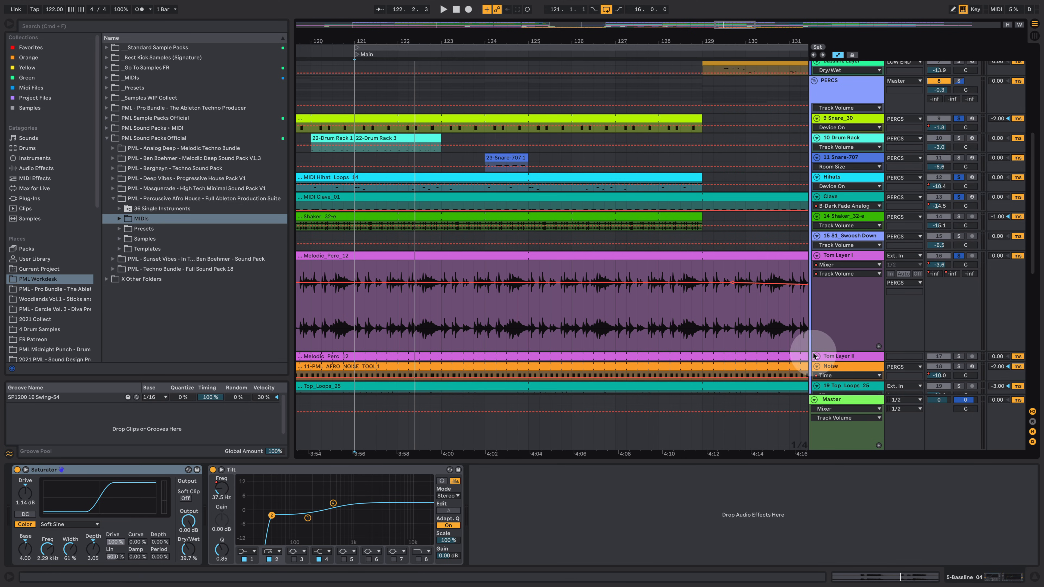
{"action": "scroll", "coordinate": [774, 314], "scroll_direction": "down", "scroll_amount": 3}
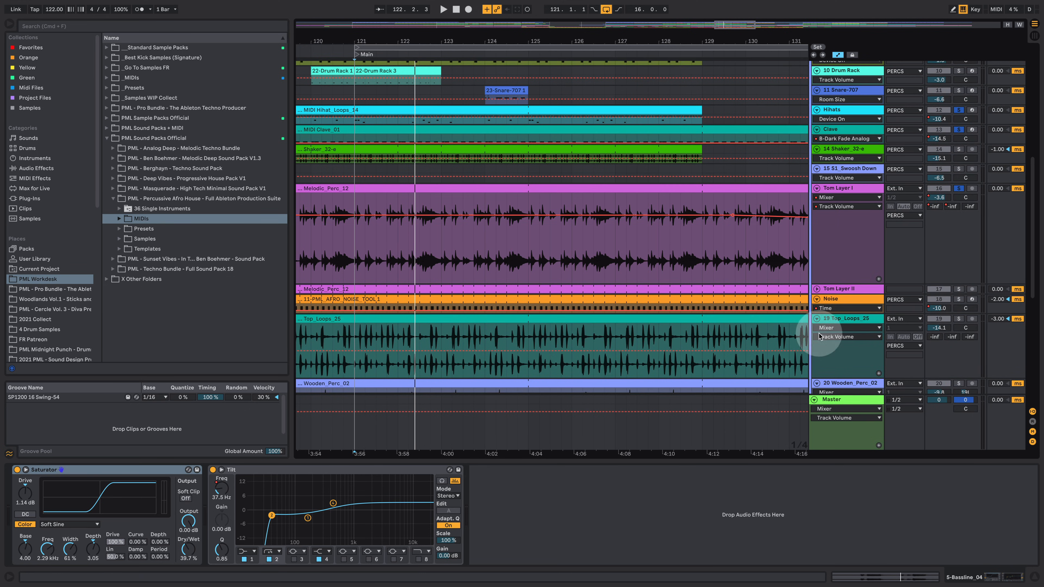
- Solo the Wooden_Perc_02 track over the groove and play the section from bar 121
{"action": "scroll", "coordinate": [819, 336], "scroll_direction": "down", "scroll_amount": 3}
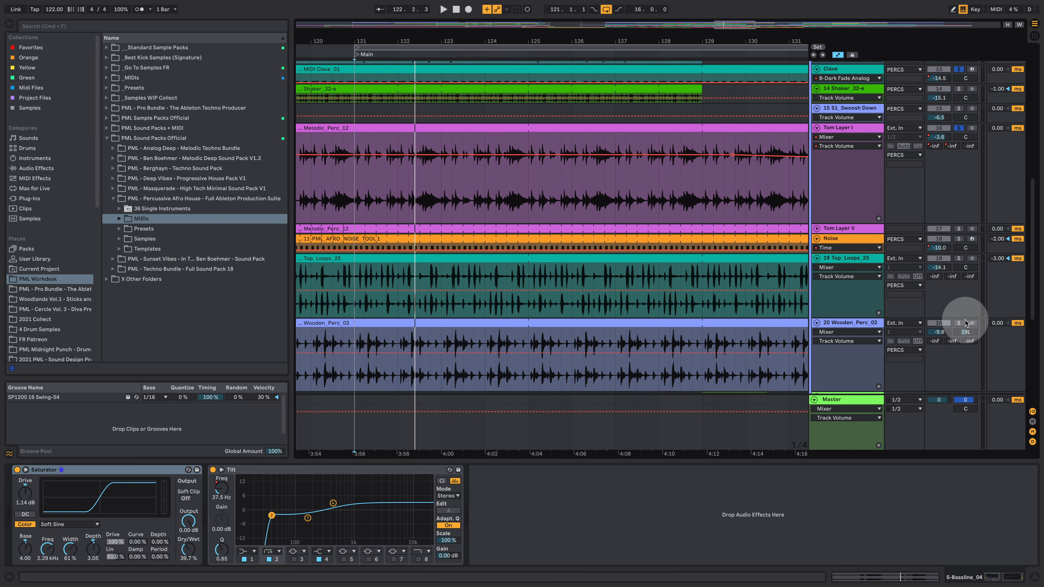
{"action": "key", "text": "space"}
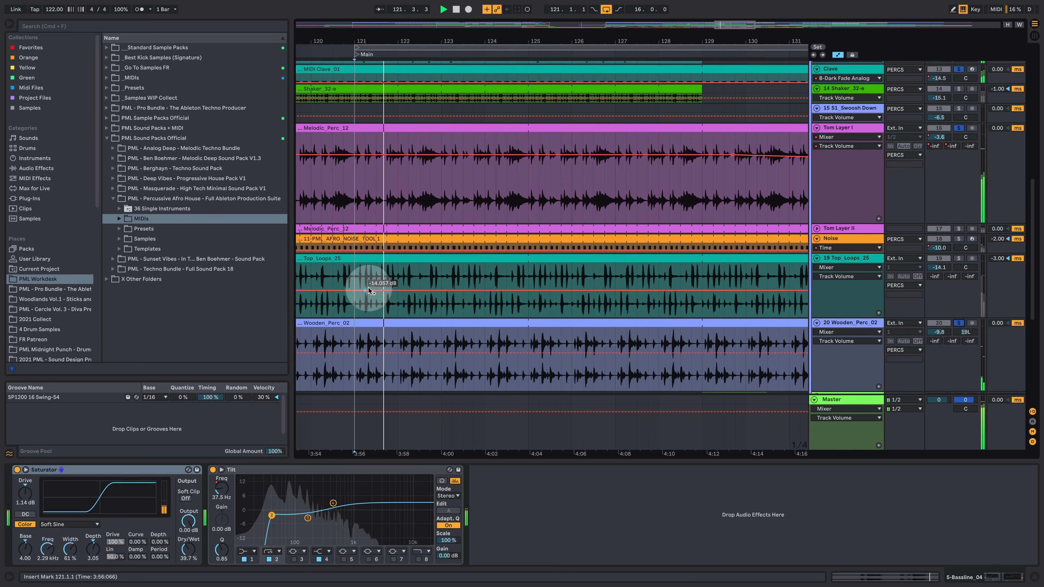
{"action": "scroll", "coordinate": [414, 314], "scroll_direction": "down", "scroll_amount": 3}
{"action": "scroll", "coordinate": [414, 313], "scroll_direction": "down", "scroll_amount": 3}
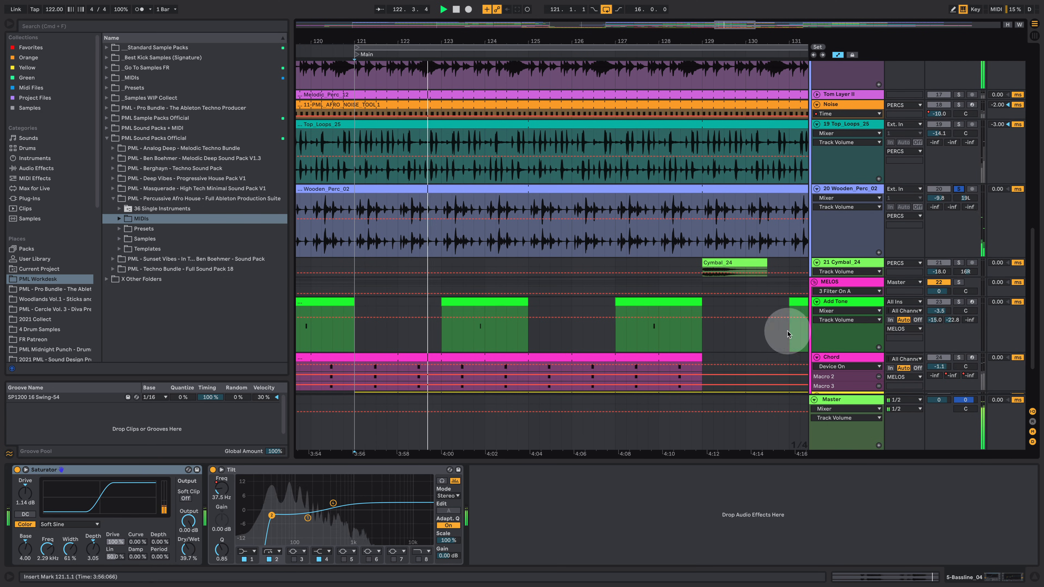
- Solo the Chord and Pluck I tracks over the percussion and play the layers from bar 121
{"action": "scroll", "coordinate": [788, 335], "scroll_direction": "down", "scroll_amount": 3}
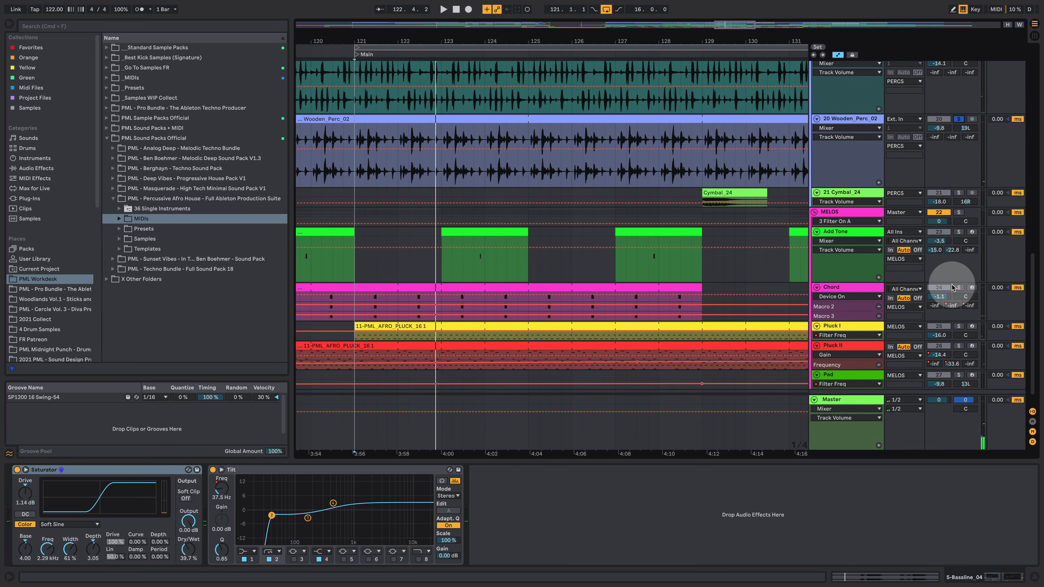
{"action": "key", "text": "space"}
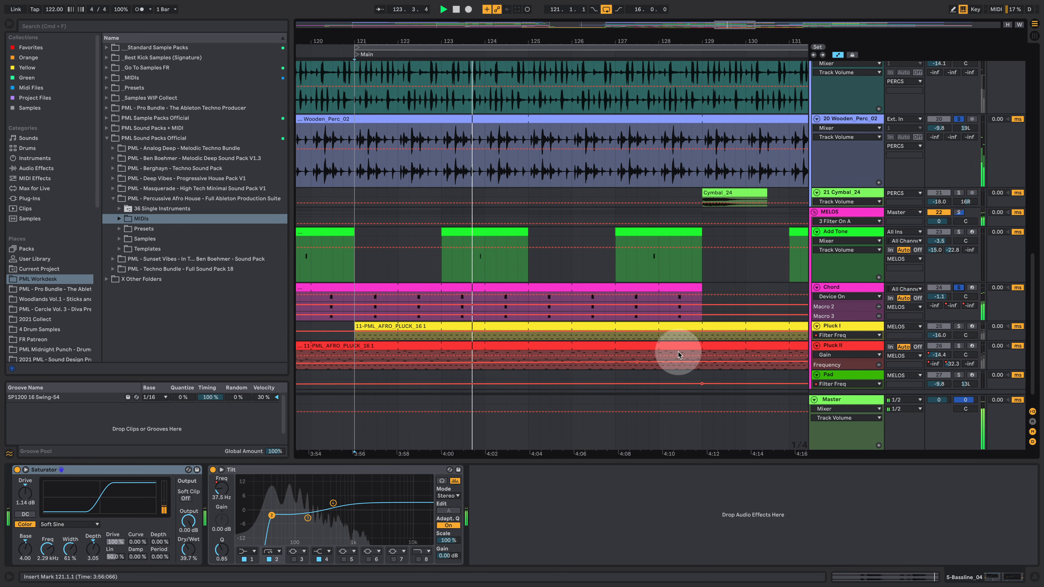
{"action": "scroll", "coordinate": [600, 339], "scroll_direction": "down", "scroll_amount": 1}
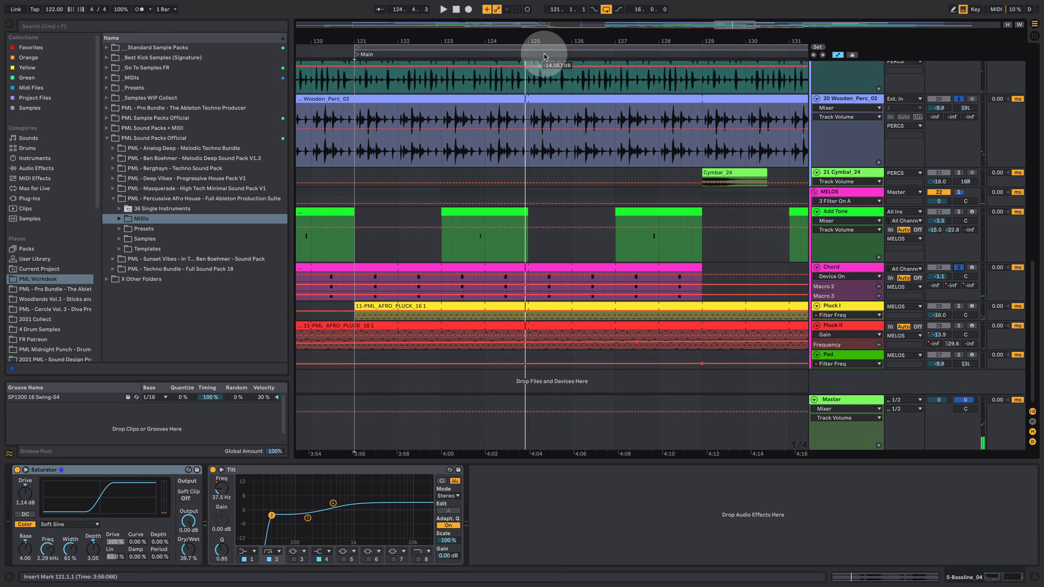
{"action": "left_click_drag", "start_coordinate": [530, 44], "coordinate": [489, 40]}
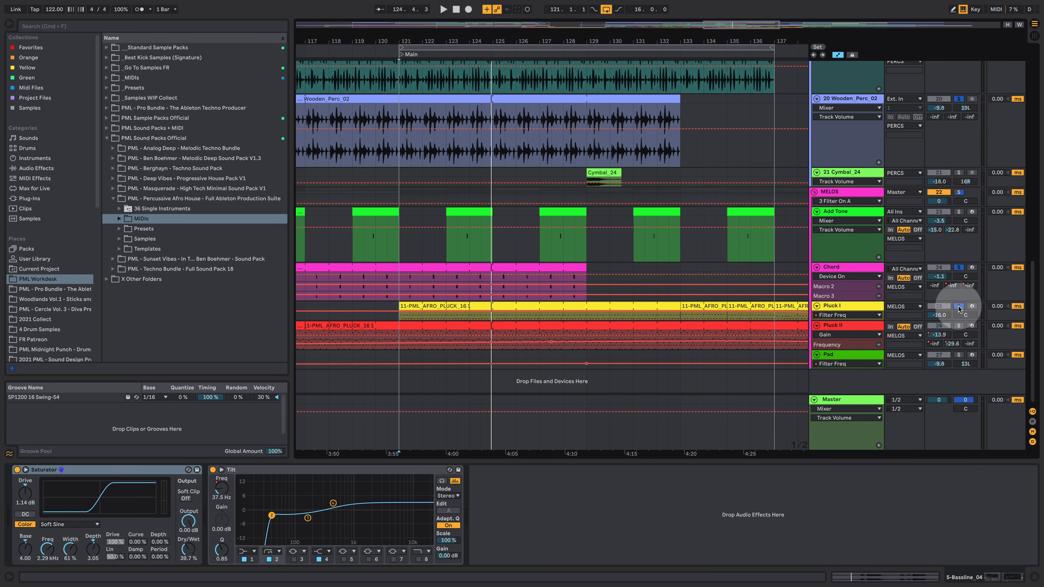
{"action": "key", "text": "space"}
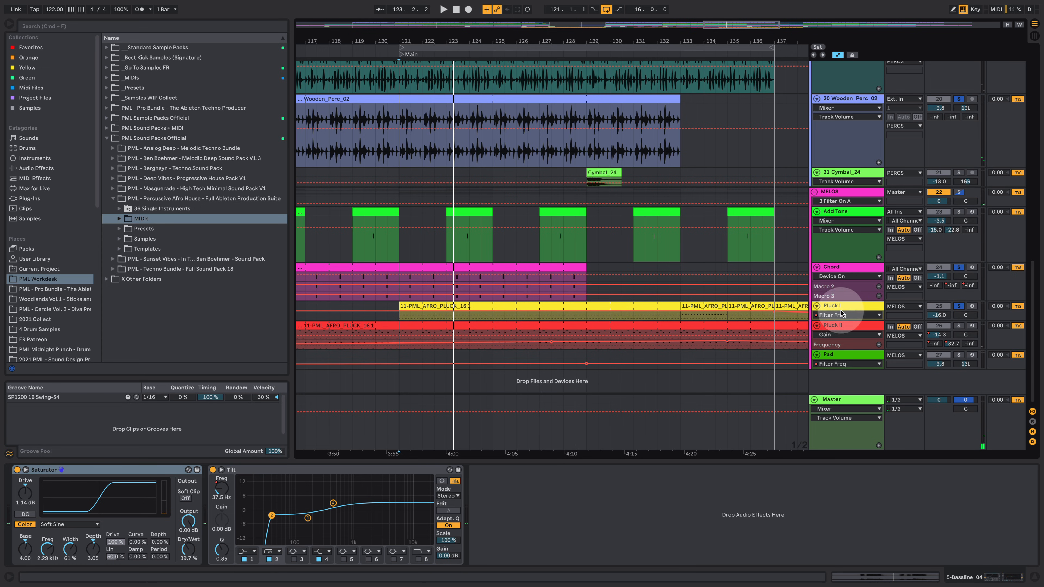
{"action": "scroll", "coordinate": [699, 337], "scroll_direction": "up", "scroll_amount": 3}
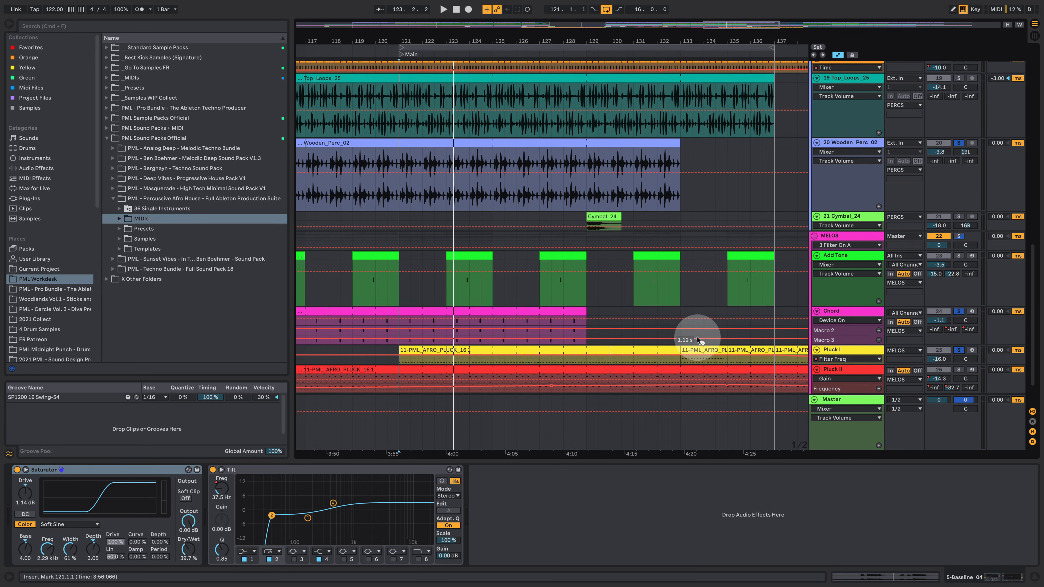
{"action": "key", "text": "space"}
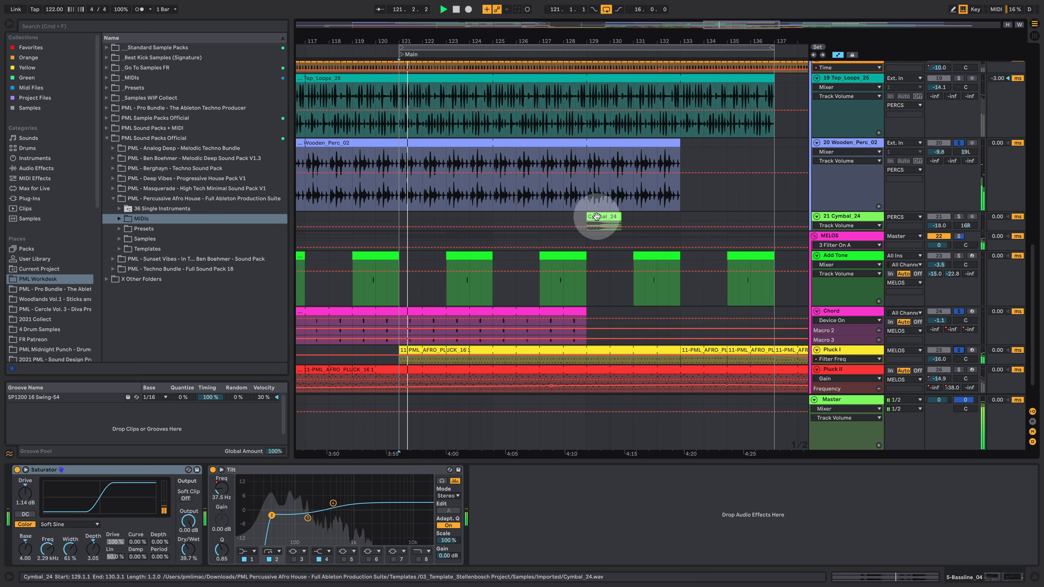
- Solo the Shaker_32-e track over the groove during playback
{"action": "scroll", "coordinate": [598, 214], "scroll_direction": "up", "scroll_amount": 15}
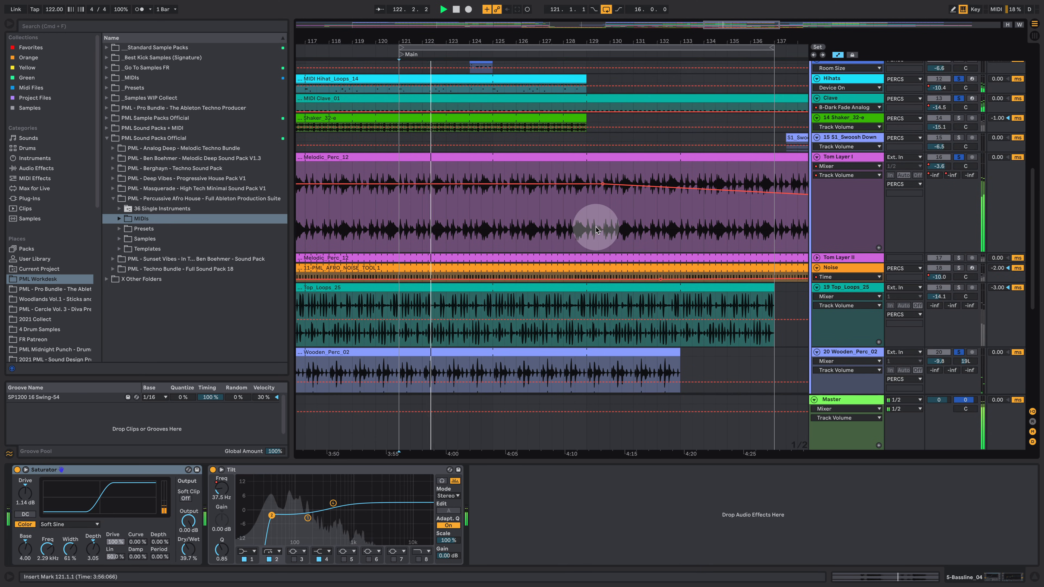
{"action": "scroll", "coordinate": [637, 217], "scroll_direction": "up", "scroll_amount": 3}
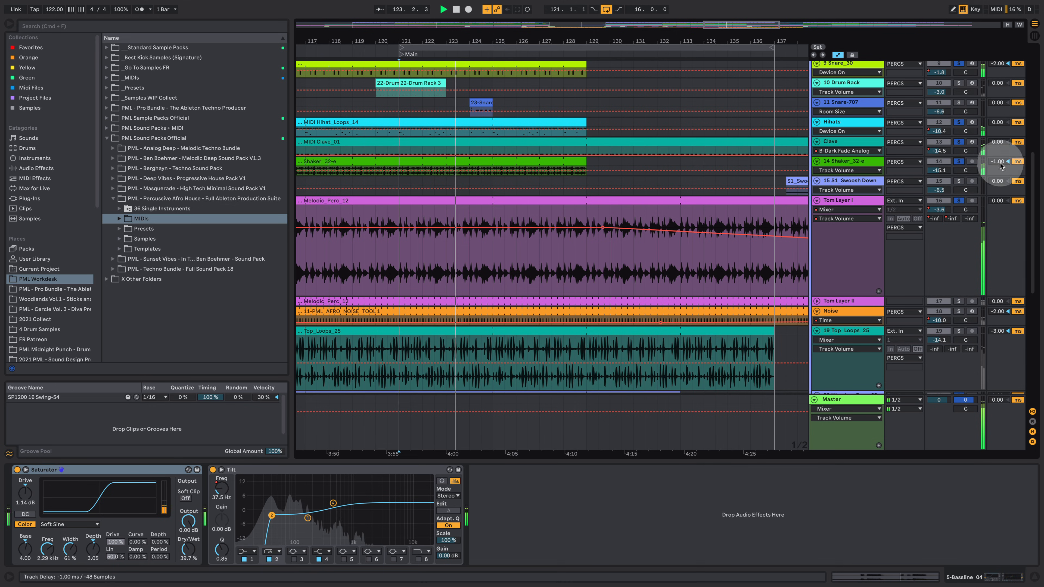
{"action": "scroll", "coordinate": [883, 185], "scroll_direction": "up", "scroll_amount": 4}
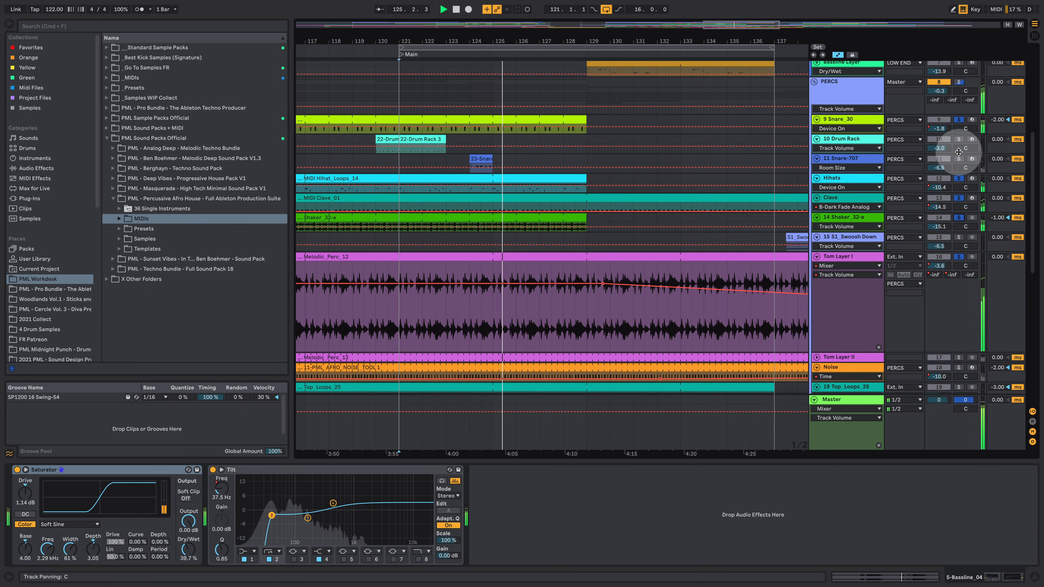
- Show the Snare-707 device chain from its clip at bar 124, solo the track and play the clip
{"action": "left_click", "coordinate": [478, 160]}
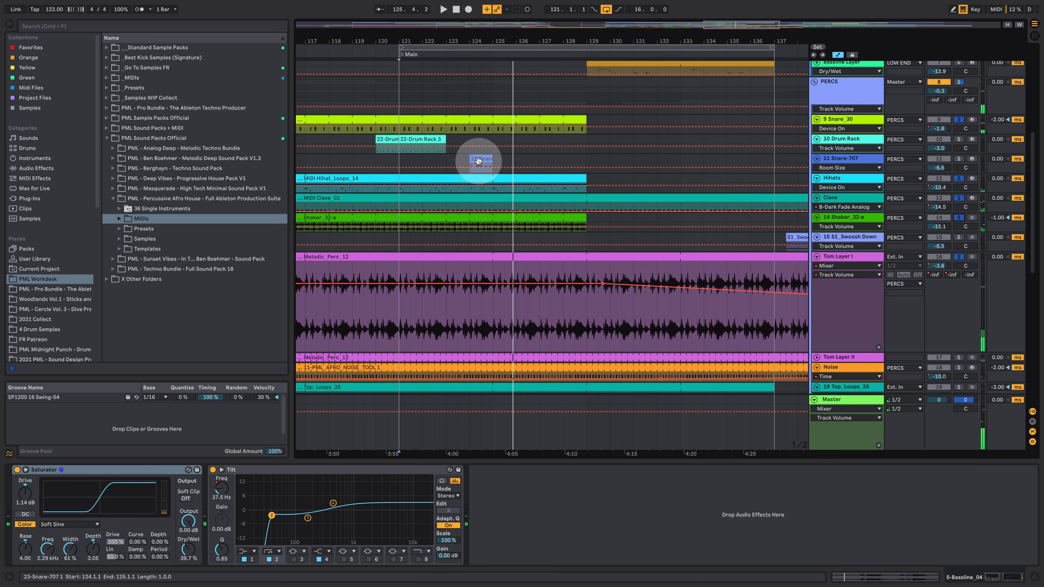
{"action": "key", "text": "space"}
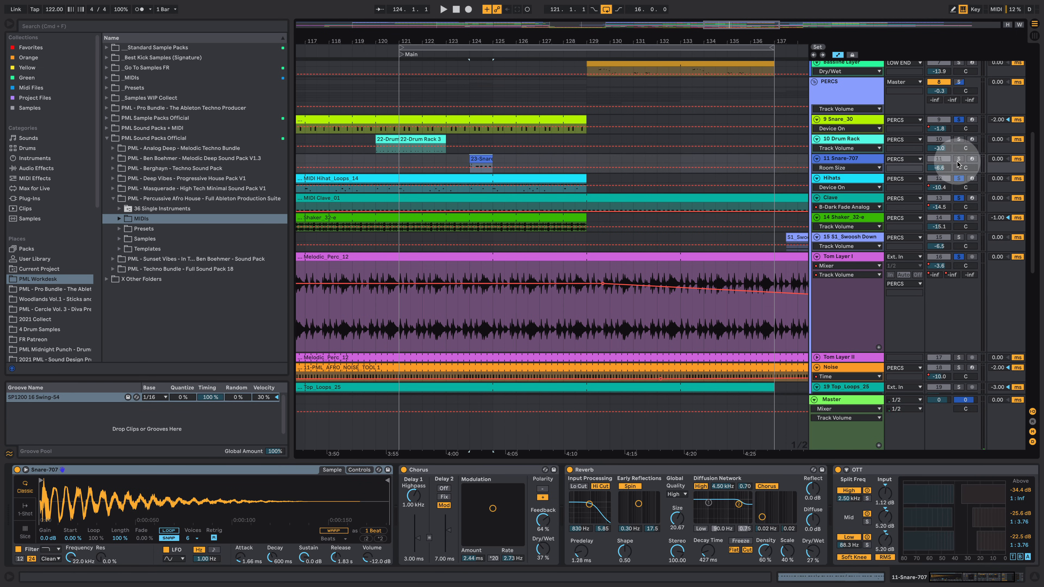
{"action": "key", "text": "space"}
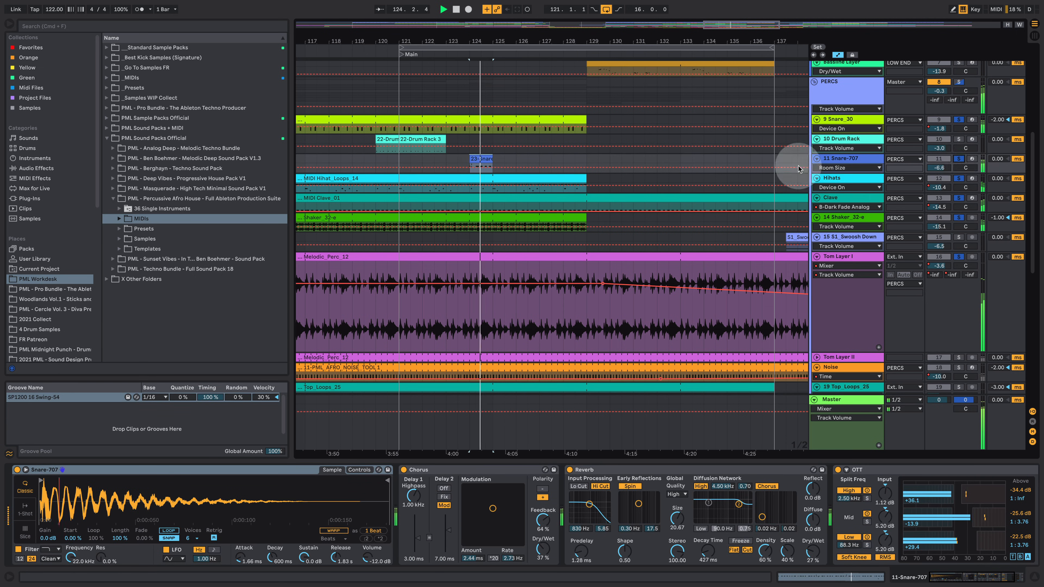
{"action": "left_click", "coordinate": [959, 160]}
{"action": "key", "text": "space"}
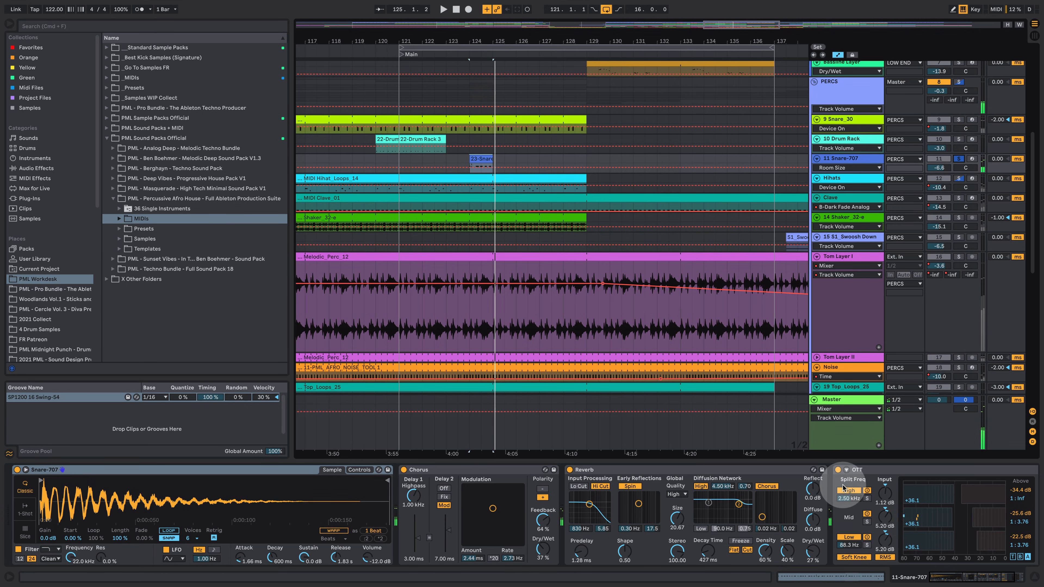
- Compare the Snare-707 with its OTT off and on in the full arrangement from bar 123, and show the end of its device chain
{"action": "left_click", "coordinate": [838, 470]}
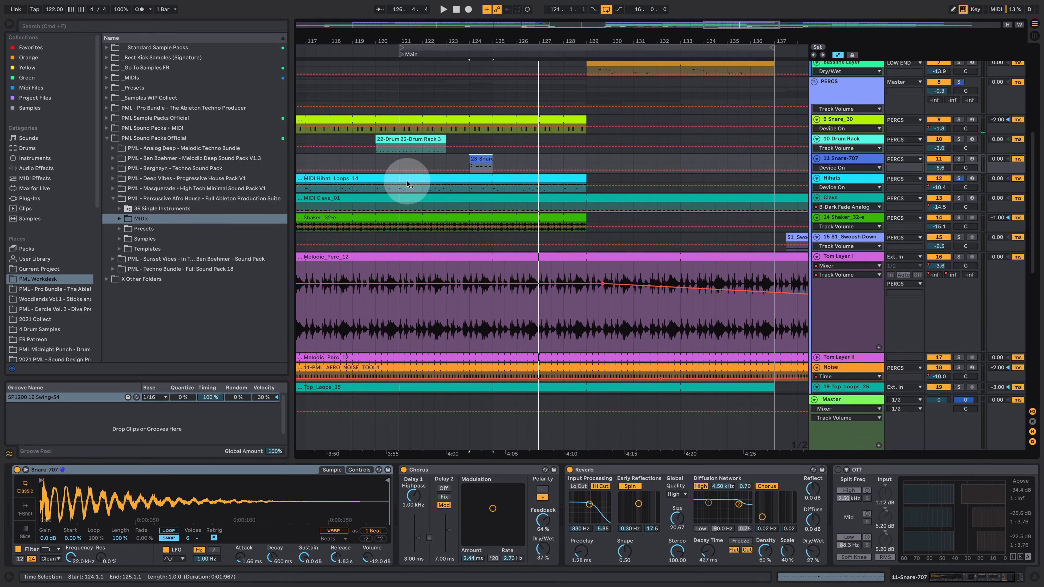
{"action": "left_click", "coordinate": [440, 159]}
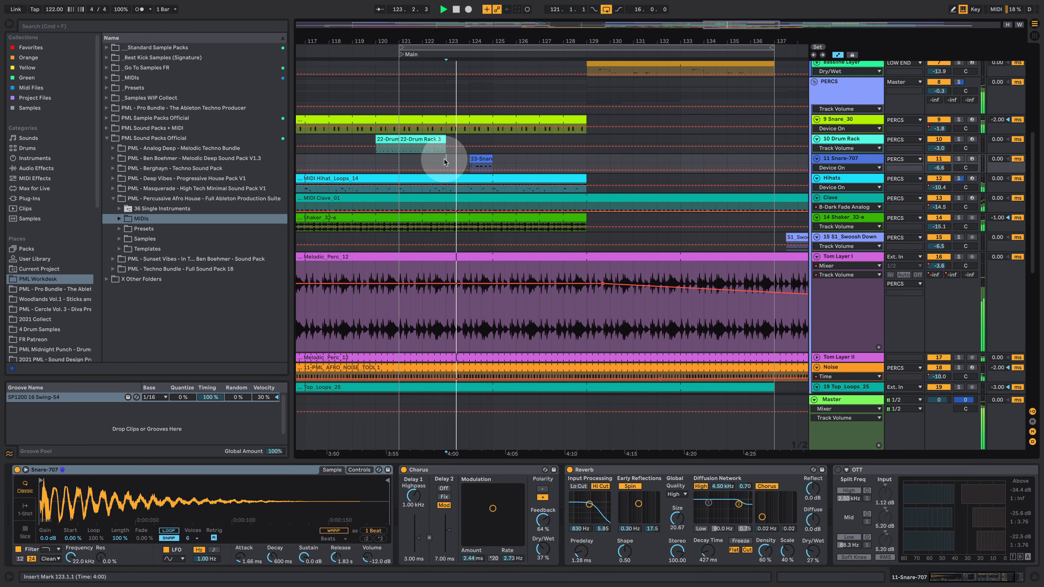
{"action": "left_click", "coordinate": [526, 226]}
{"action": "left_click", "coordinate": [514, 210]}
{"action": "left_click", "coordinate": [490, 157]}
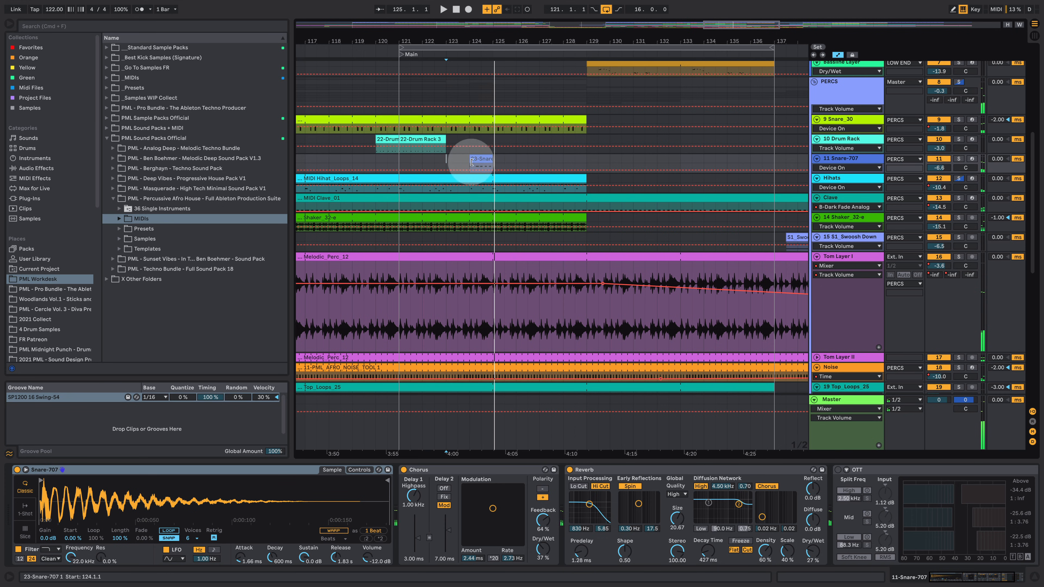
{"action": "left_click", "coordinate": [848, 470]}
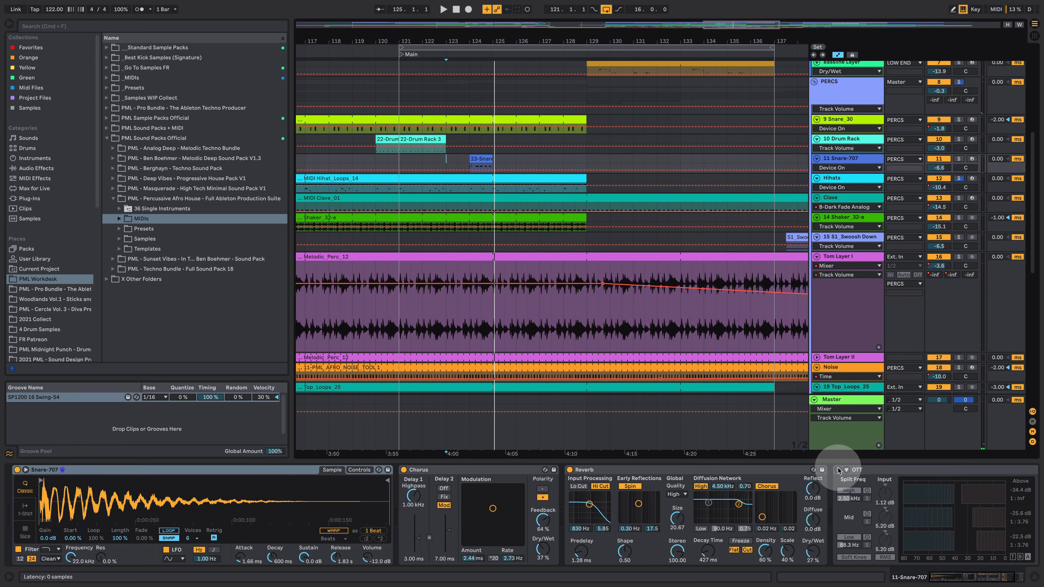
{"action": "left_click", "coordinate": [838, 470]}
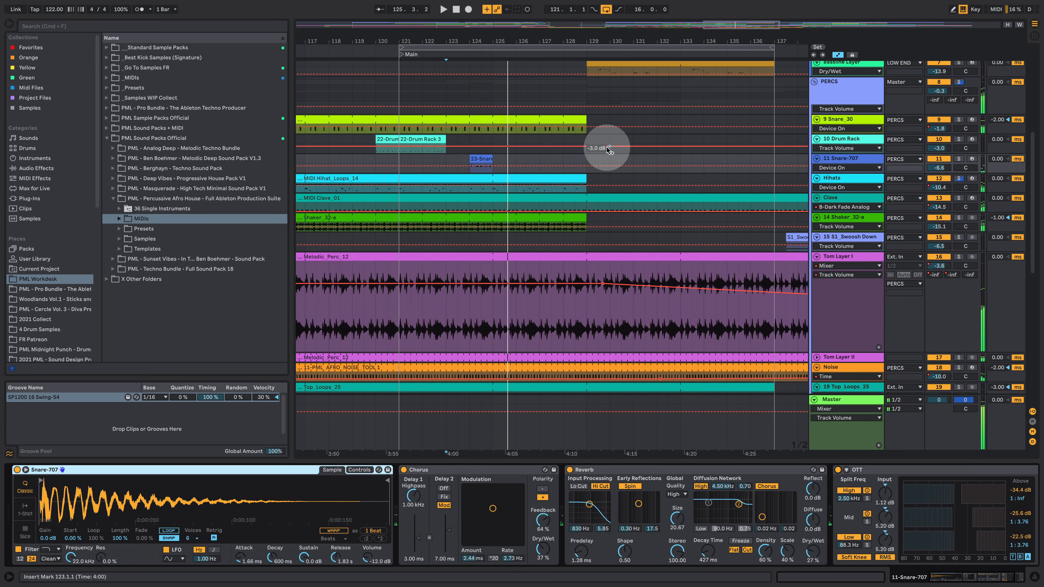
{"action": "left_click", "coordinate": [935, 578]}
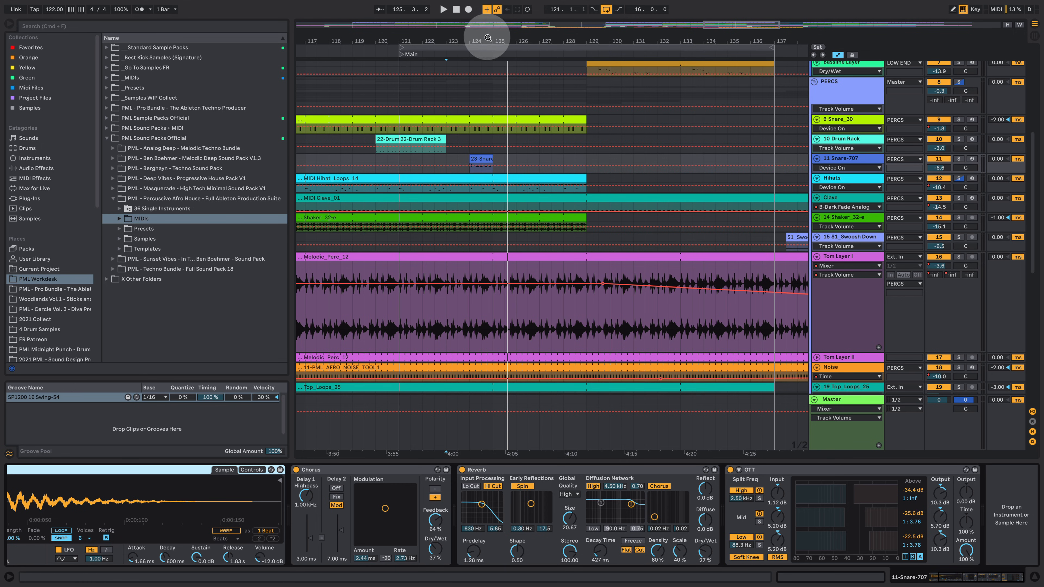
- Show the Drum Rack track's devices at bar 121.3, play the track soloed, and clear its solo
{"action": "left_click_drag", "start_coordinate": [488, 38], "coordinate": [472, 7]}
{"action": "scroll", "coordinate": [670, 283], "scroll_direction": "up", "scroll_amount": 2}
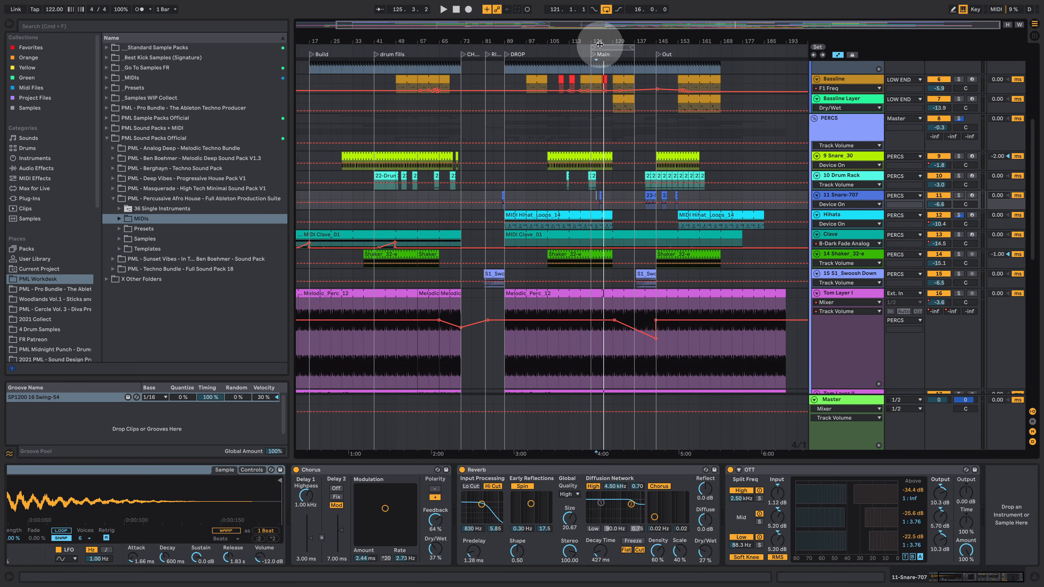
{"action": "left_click_drag", "start_coordinate": [601, 40], "coordinate": [600, 87]}
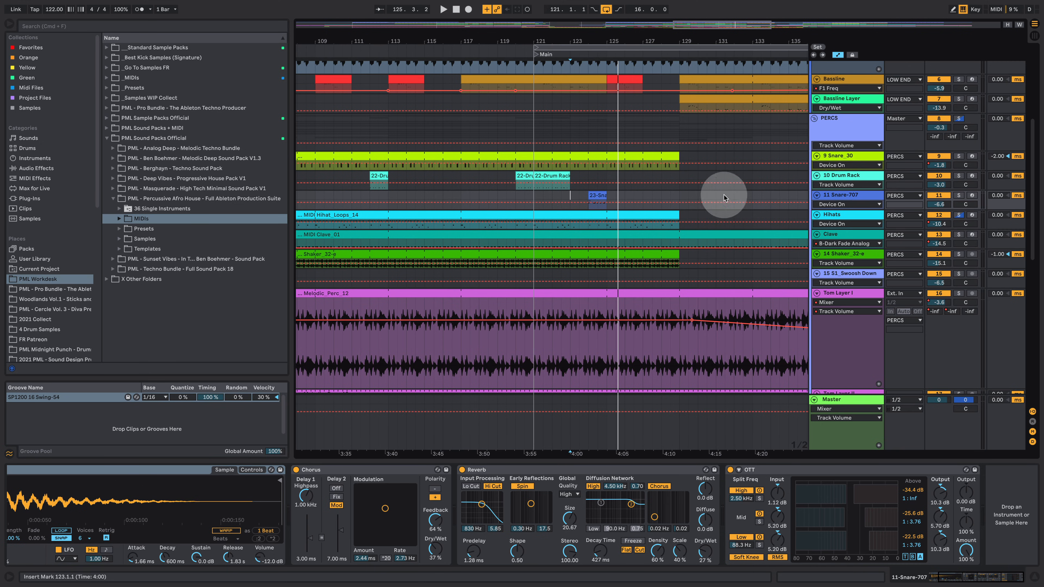
{"action": "left_click", "coordinate": [671, 186]}
{"action": "left_click", "coordinate": [550, 188]}
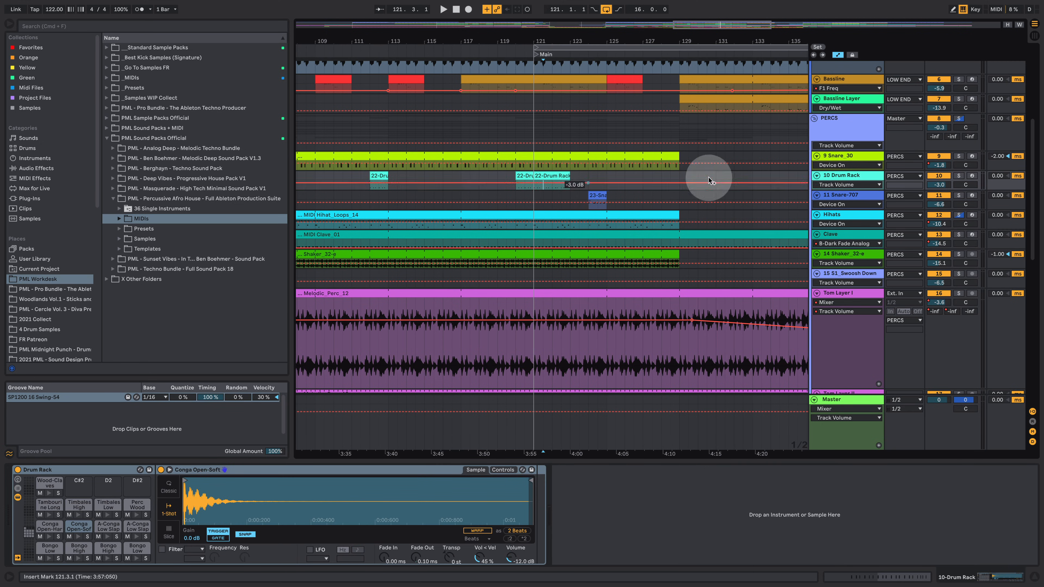
{"action": "left_click", "coordinate": [958, 176]}
{"action": "key", "text": "space"}
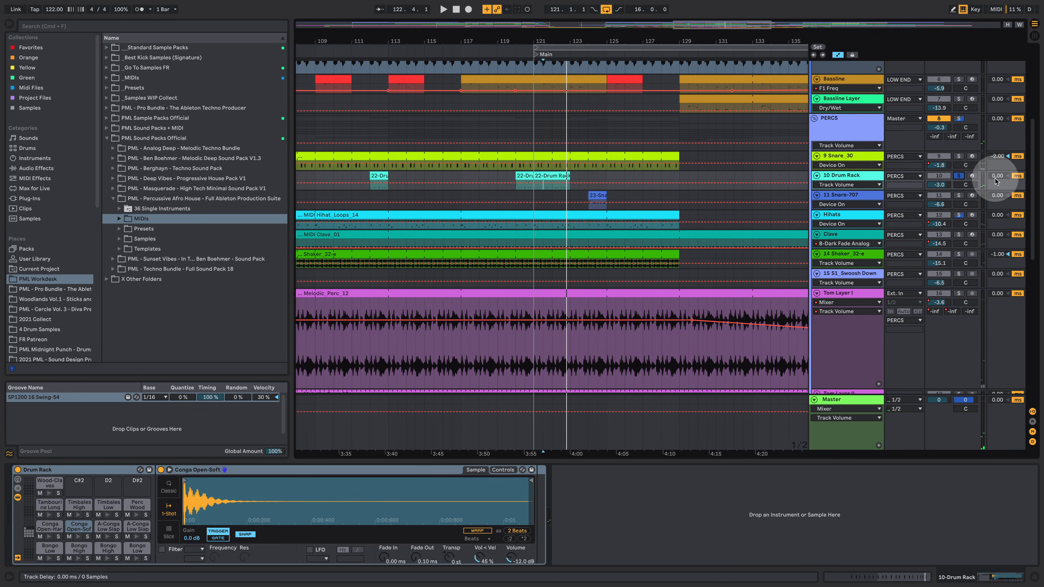
{"action": "left_click", "coordinate": [961, 177]}
- Hide the device view and fold the Sub, Bassline_04, Tom Layer I, Top_Loops_25 and Wooden_Perc_02 tracks to overview the whole arrangement
{"action": "scroll", "coordinate": [722, 193], "scroll_direction": "up", "scroll_amount": 5}
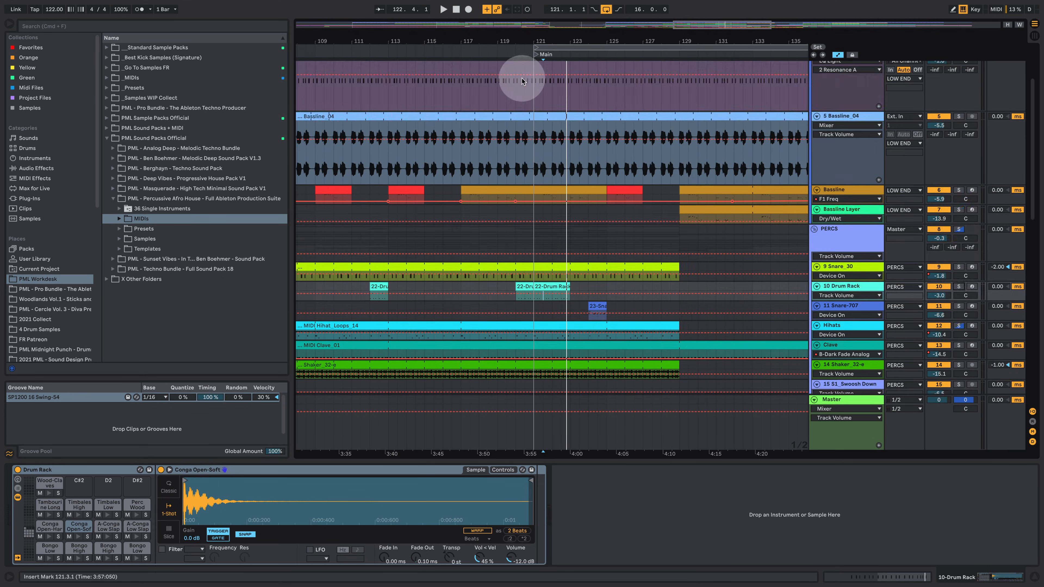
{"action": "left_click_drag", "start_coordinate": [544, 45], "coordinate": [605, 42]}
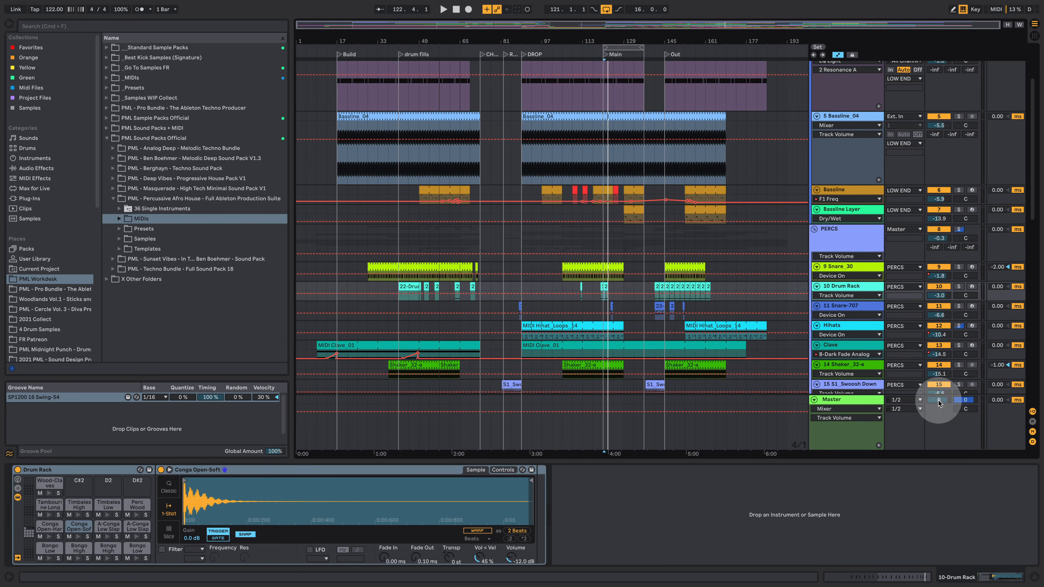
{"action": "left_click", "coordinate": [1034, 575]}
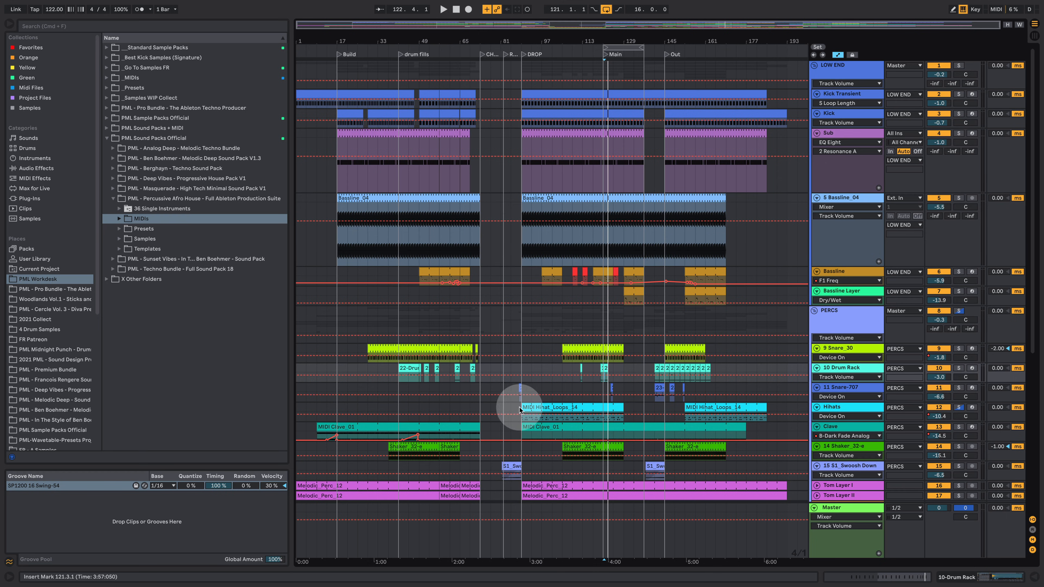
{"action": "left_click", "coordinate": [817, 198]}
{"action": "left_click", "coordinate": [817, 133]}
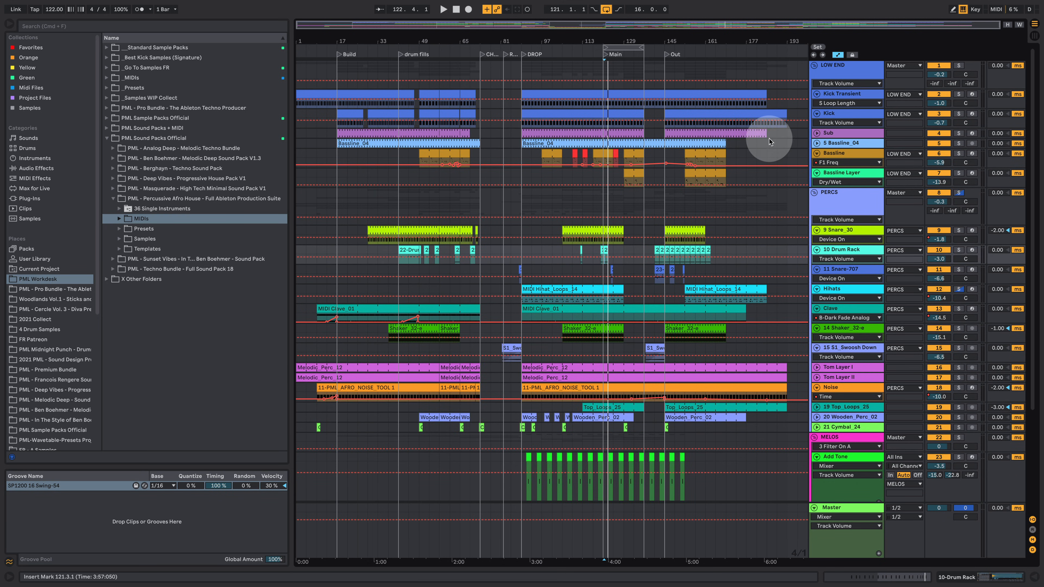
{"action": "left_click_drag", "start_coordinate": [706, 185], "coordinate": [658, 222]}
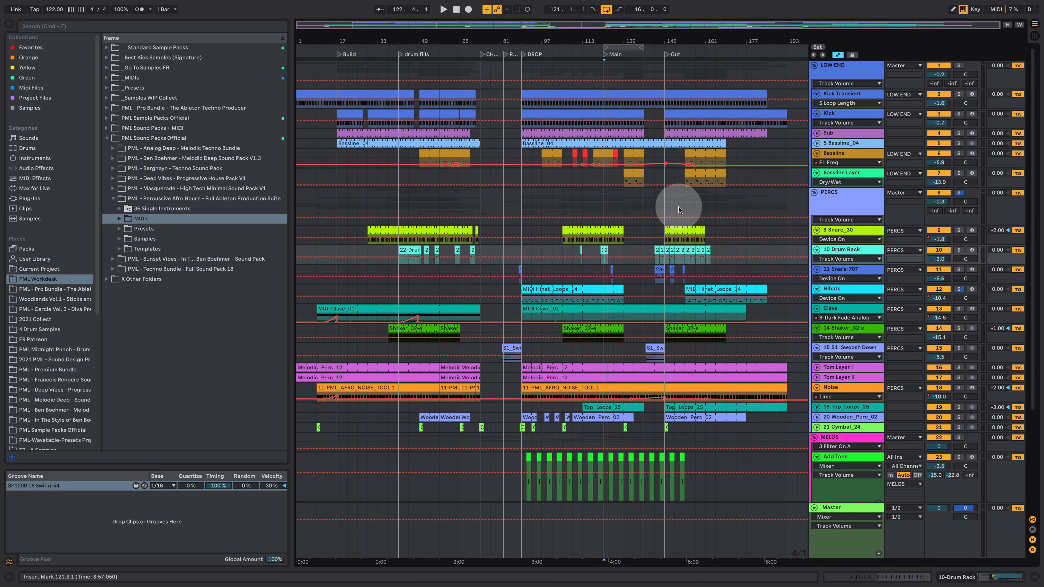
- Look through the Percussive Afro House pack's Templates and Samples folders, and list its Melodic Percussion Loops
{"action": "left_click", "coordinate": [195, 201]}
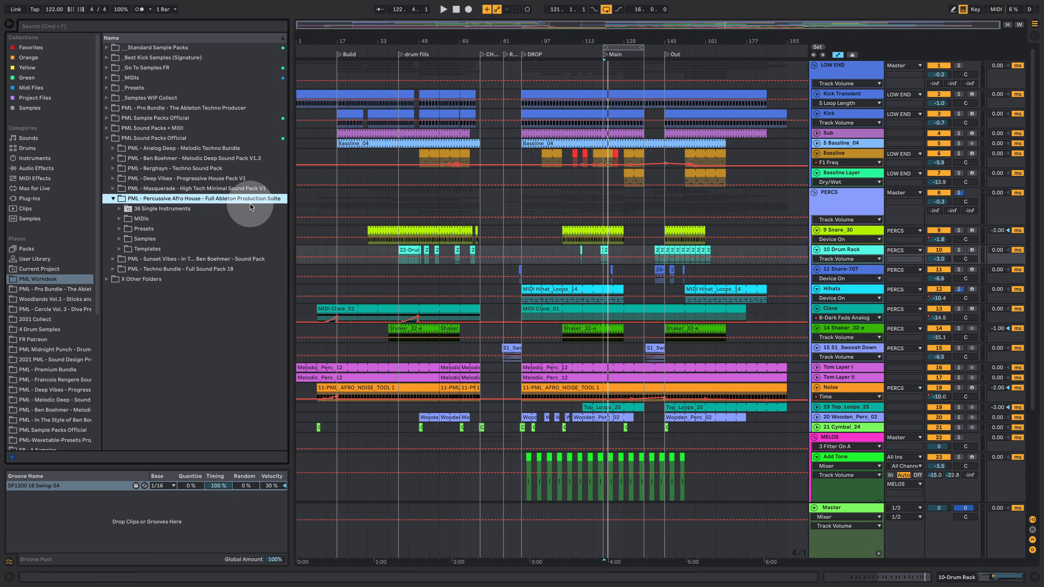
{"action": "left_click", "coordinate": [120, 250]}
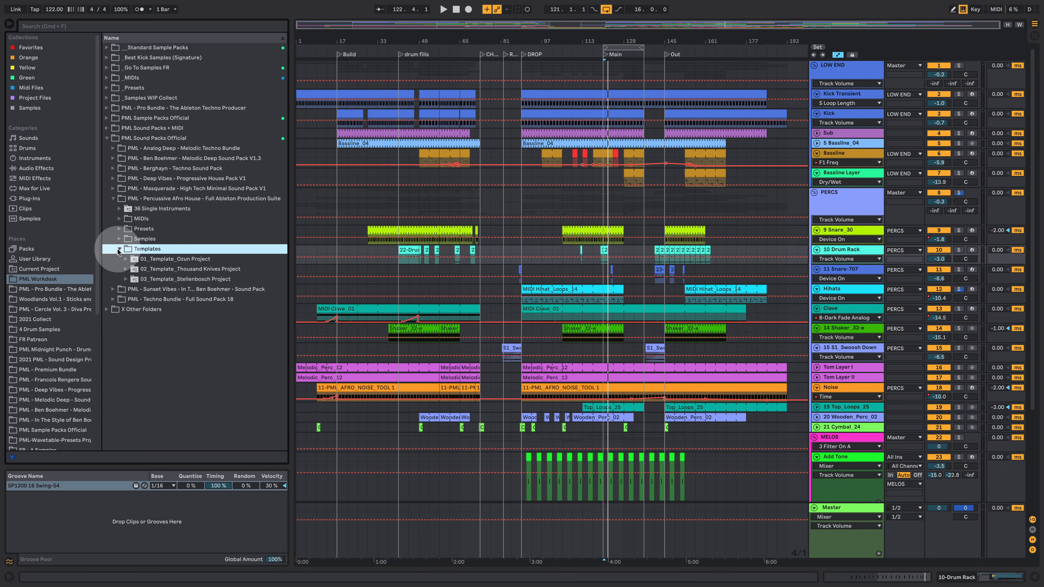
{"action": "left_click", "coordinate": [119, 239]}
{"action": "left_click", "coordinate": [125, 249]}
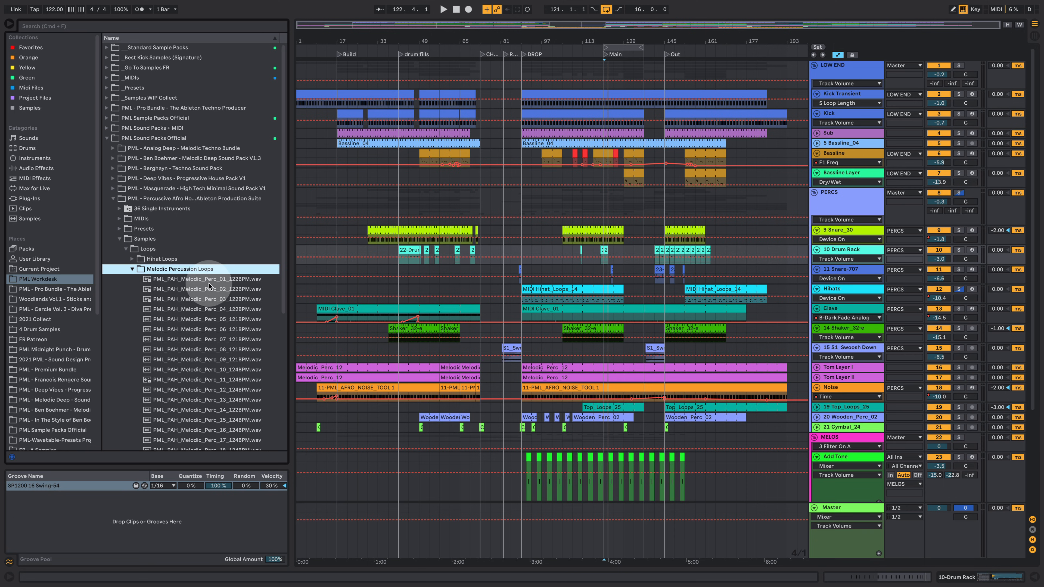
- Audition Melodic Percussion loops 01, 03, 07, 09 and 12, and close their folder
{"action": "left_click", "coordinate": [135, 279]}
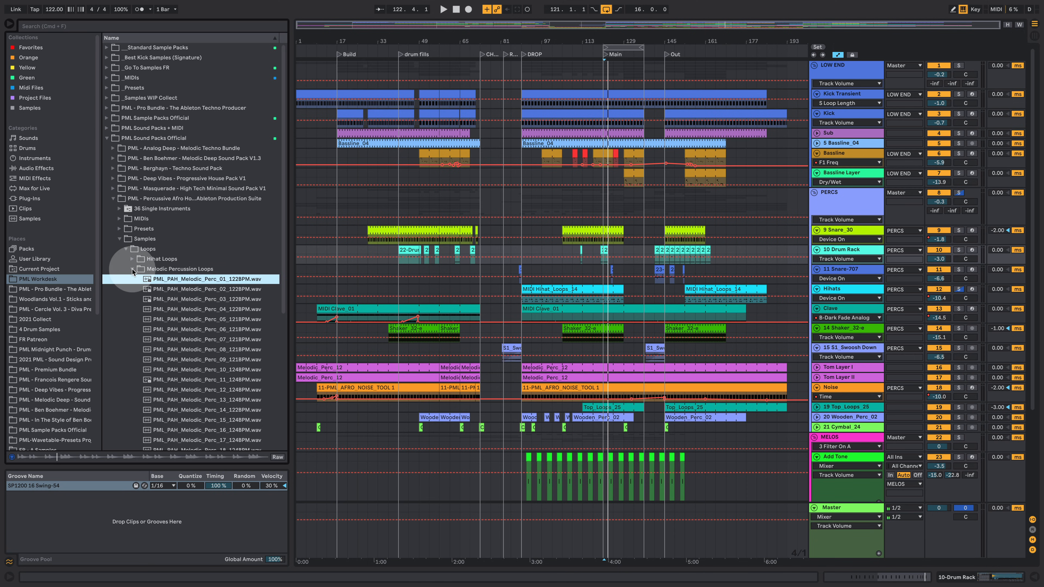
{"action": "left_click", "coordinate": [177, 301]}
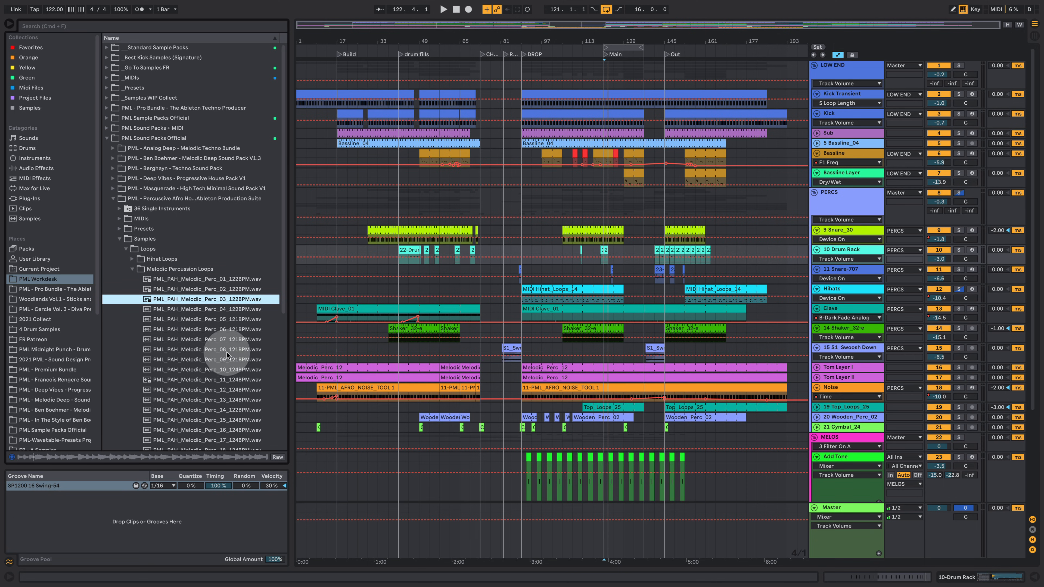
{"action": "left_click", "coordinate": [221, 339]}
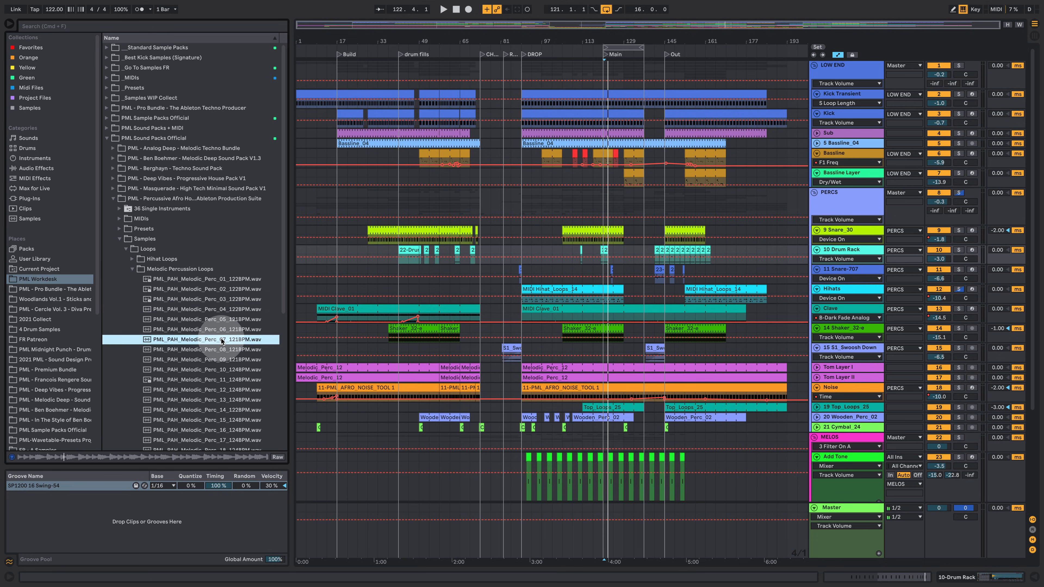
{"action": "left_click", "coordinate": [213, 360]}
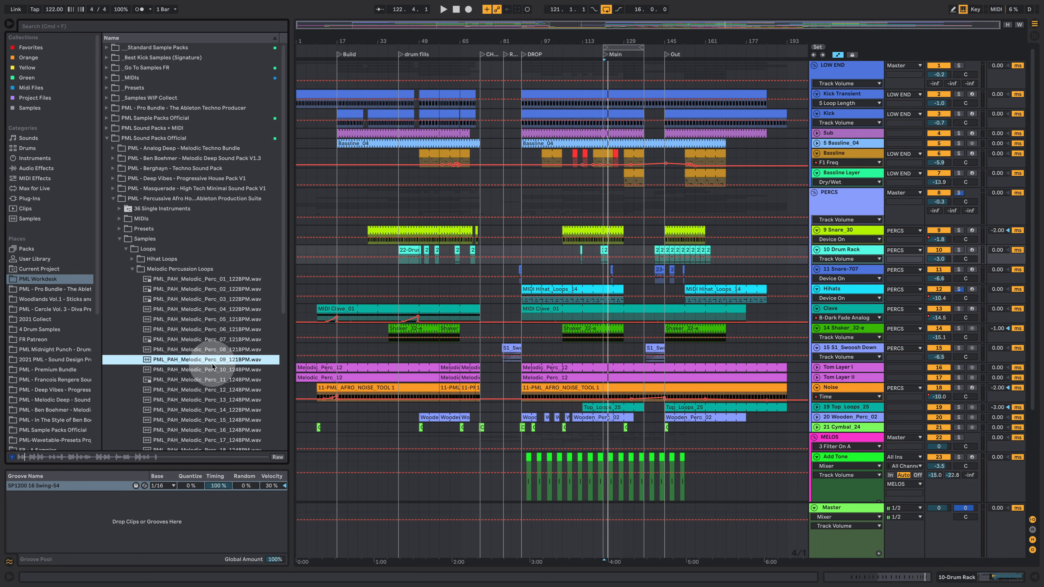
{"action": "left_click", "coordinate": [210, 390]}
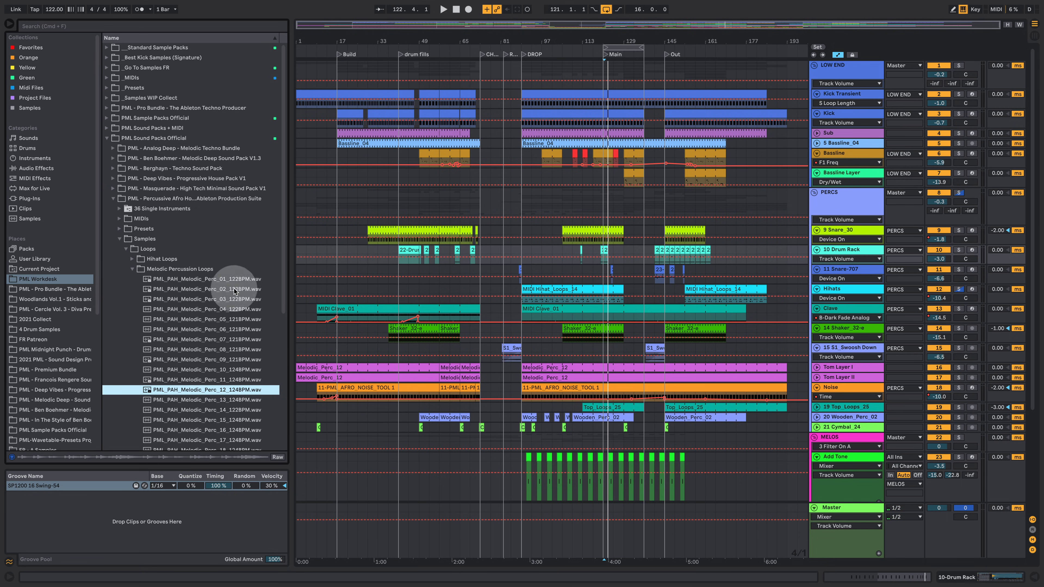
{"action": "left_click", "coordinate": [135, 268]}
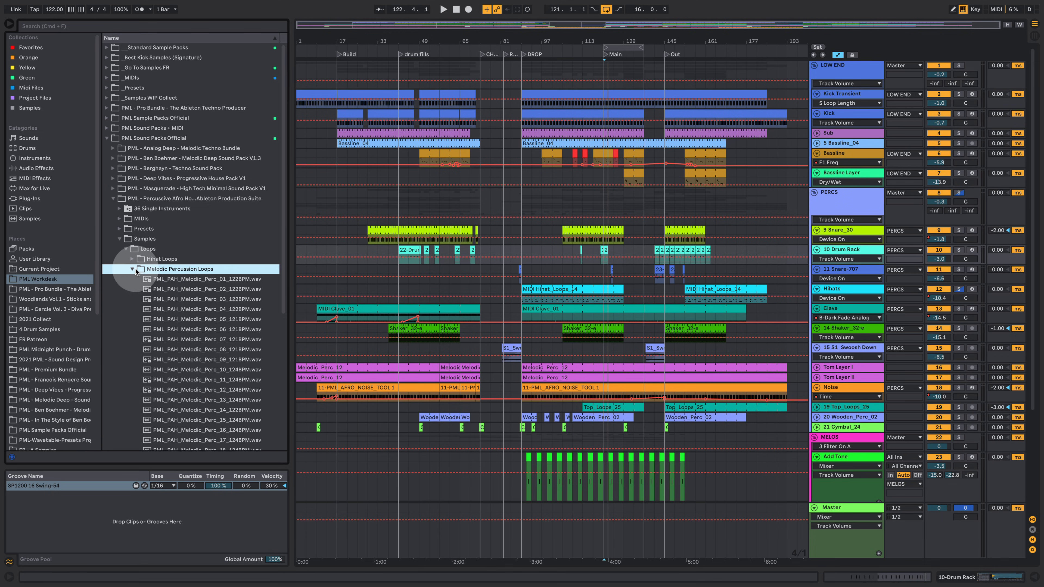
{"action": "left_click", "coordinate": [132, 269]}
- Audition Shaker-19-e and Shaker-24 from the Shaker Loops folder and Top_Loop_05 from the Top Loops folder
{"action": "left_click", "coordinate": [132, 290]}
{"action": "left_click", "coordinate": [186, 321]}
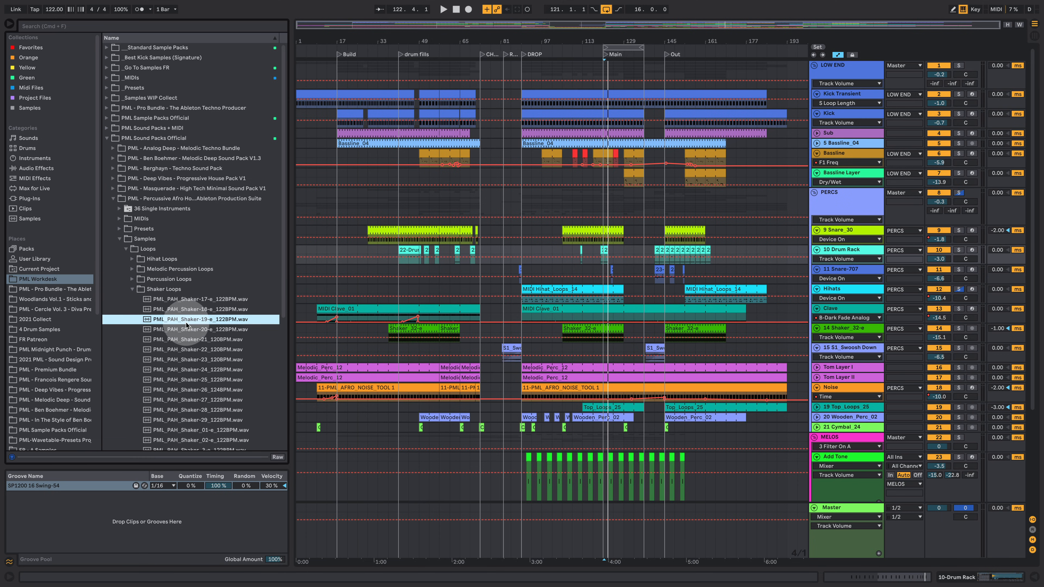
{"action": "left_click", "coordinate": [198, 368]}
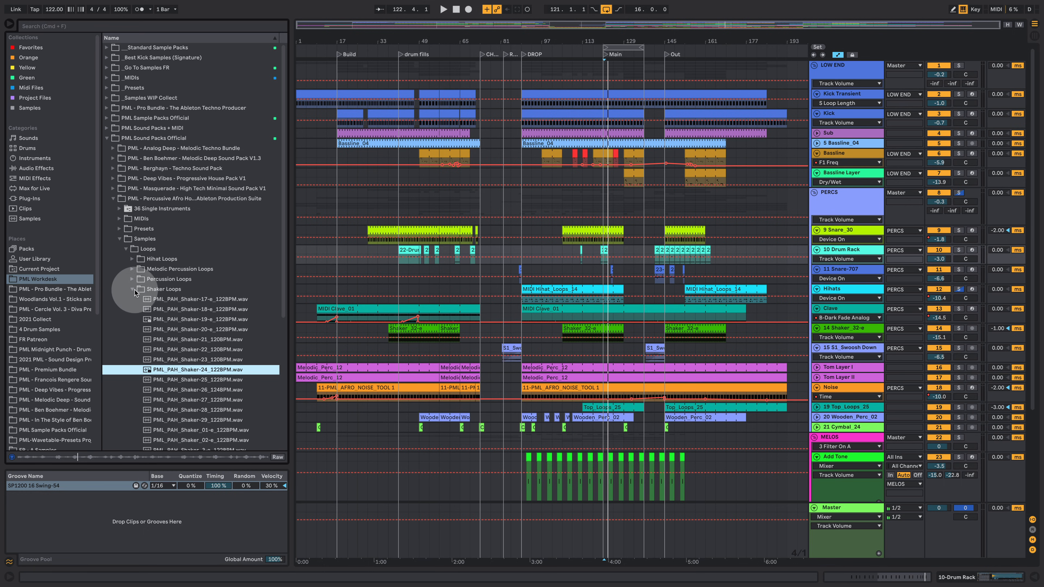
{"action": "left_click", "coordinate": [132, 289]}
{"action": "left_click", "coordinate": [133, 299]}
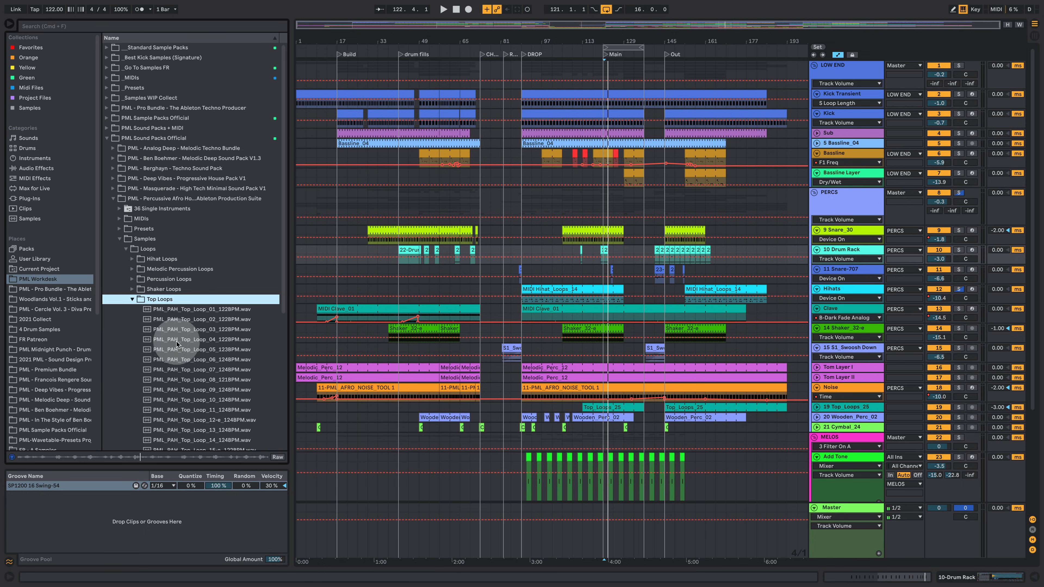
{"action": "left_click", "coordinate": [217, 349]}
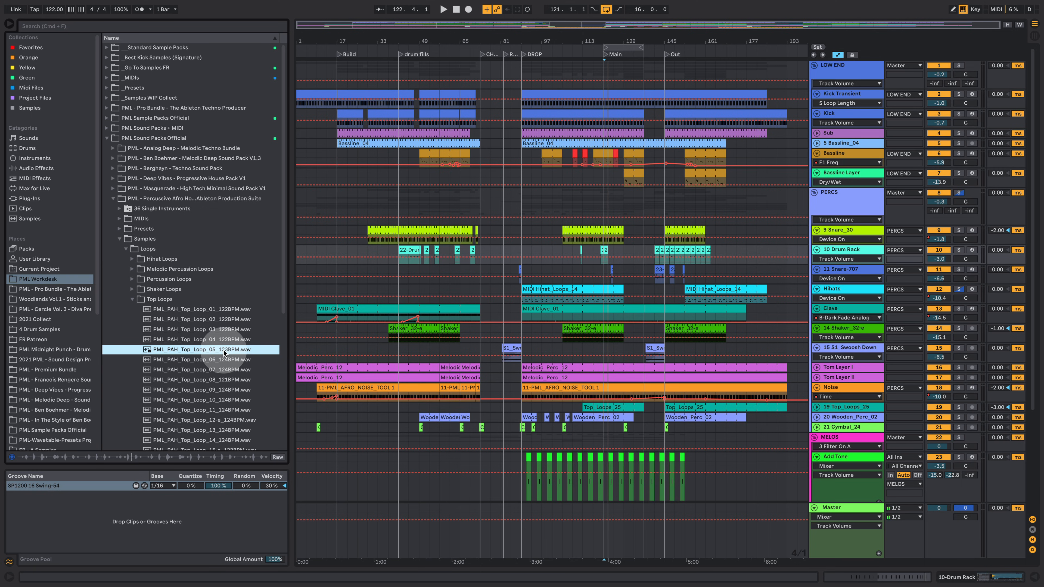
- Audition Misc_Perc_03, Wooden_Perc_01 and Wooden_Perc_02 from the Percussion Loops folder, and close that folder
{"action": "left_click", "coordinate": [132, 279]}
{"action": "left_click", "coordinate": [216, 350]}
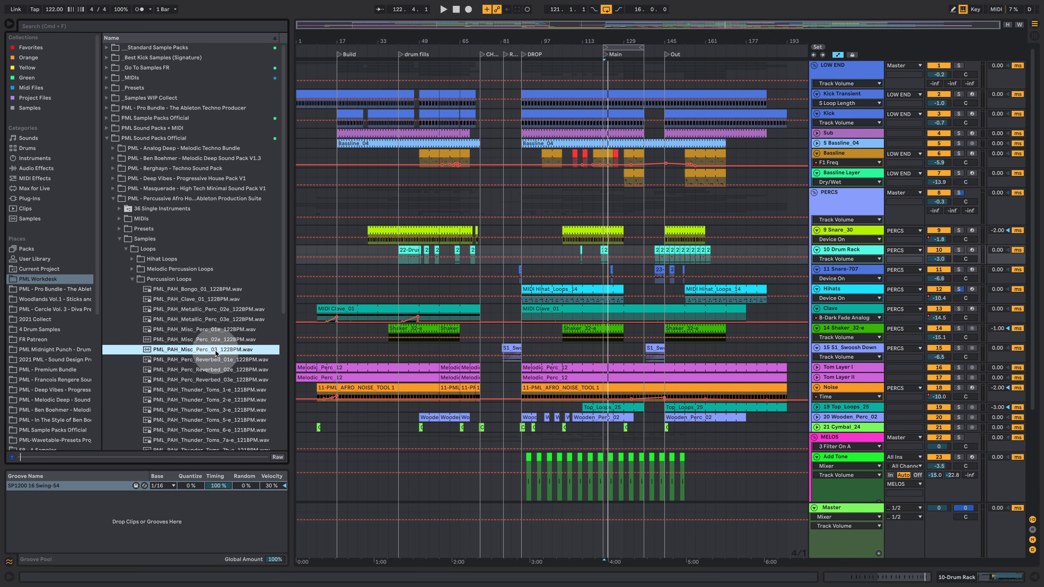
{"action": "scroll", "coordinate": [232, 411], "scroll_direction": "down", "scroll_amount": 5}
{"action": "left_click", "coordinate": [231, 385]}
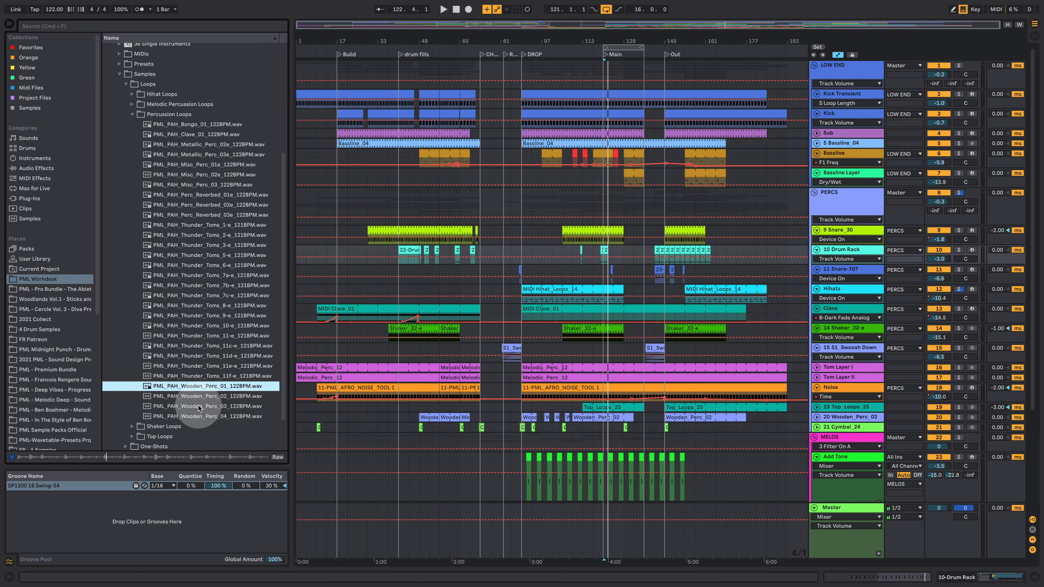
{"action": "left_click", "coordinate": [224, 397]}
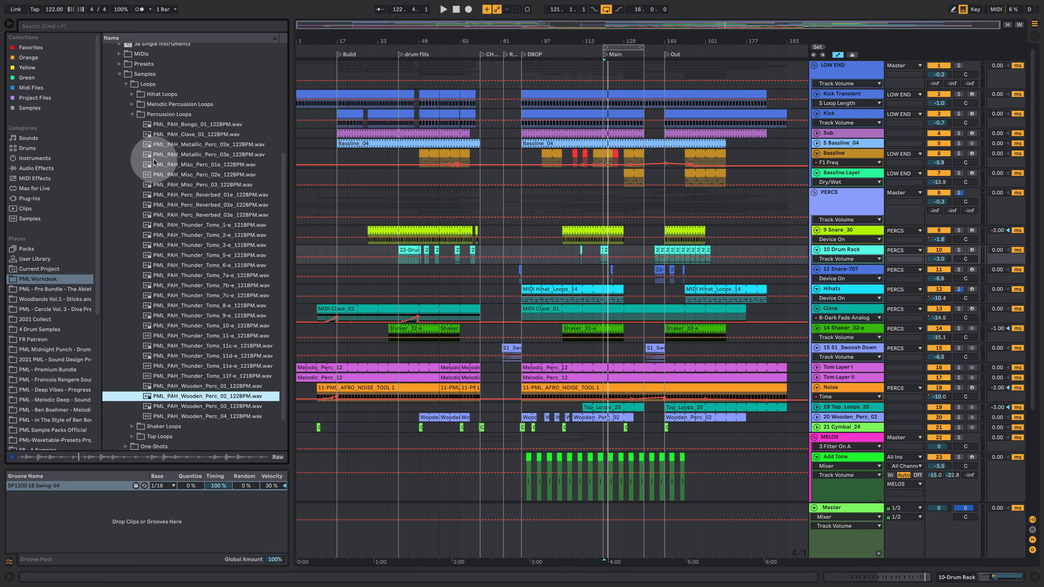
{"action": "left_click", "coordinate": [132, 114]}
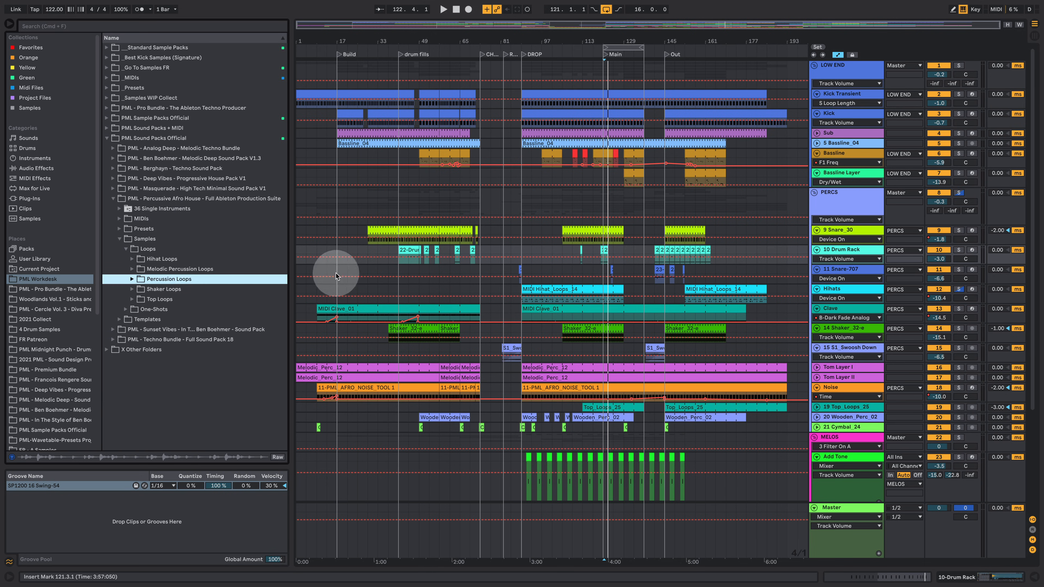
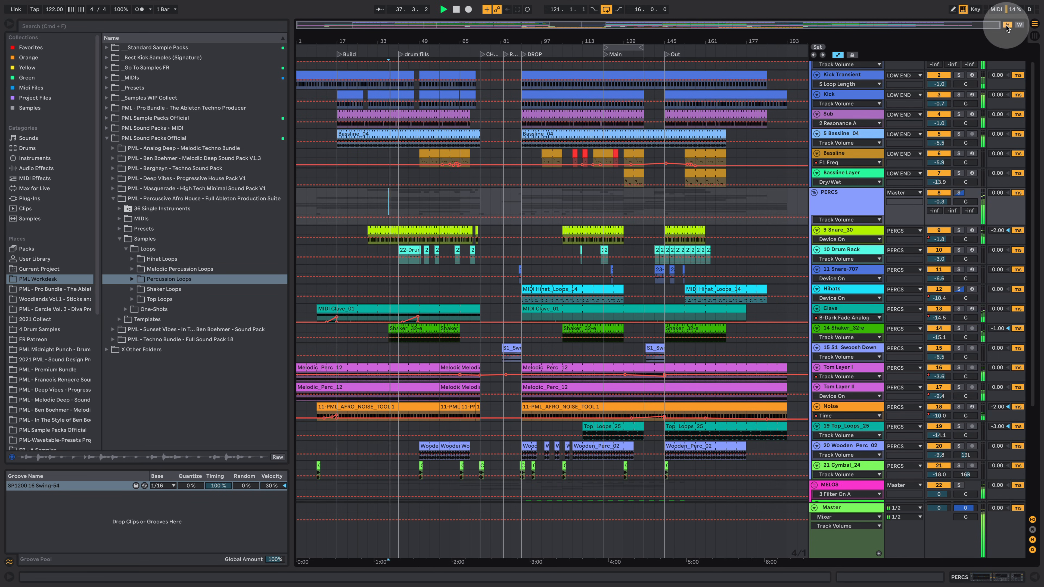
- Turn off arrangement height optimization and fold the LOW END, PERCS and MELOS groups
{"action": "left_click", "coordinate": [1007, 25]}
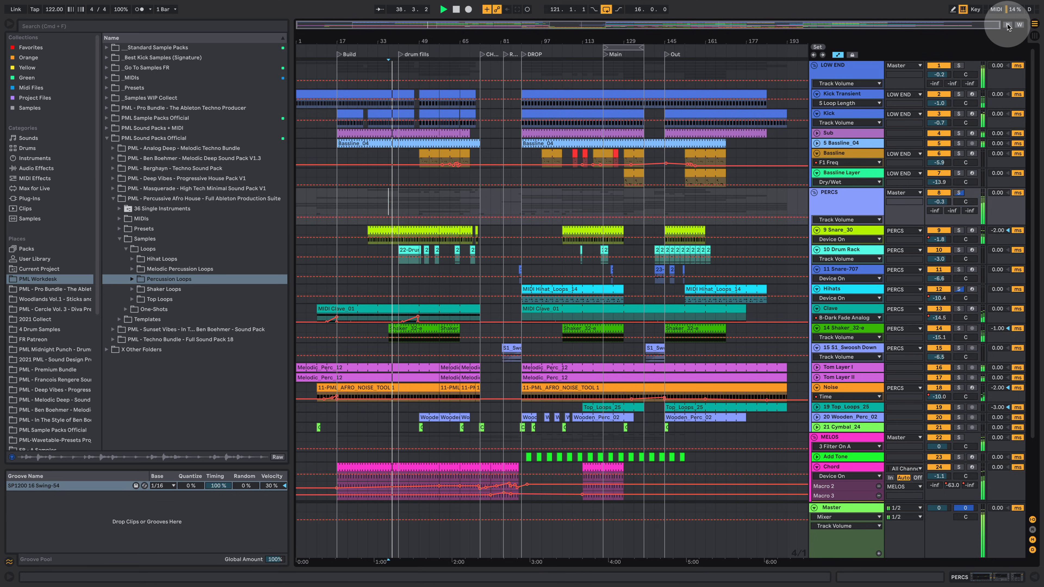
{"action": "left_click", "coordinate": [814, 65]}
{"action": "left_click", "coordinate": [818, 94]}
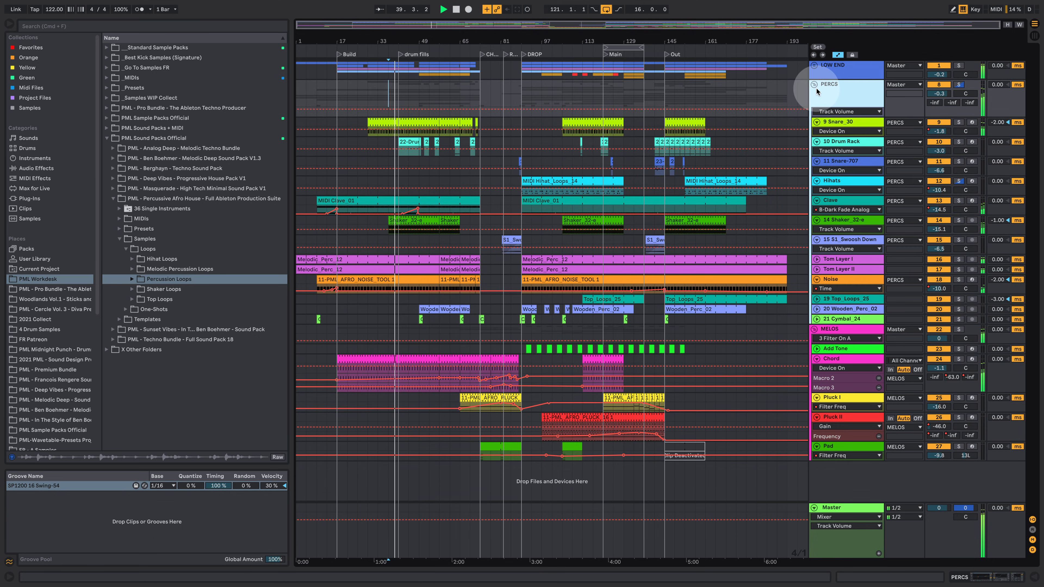
{"action": "left_click", "coordinate": [814, 85]}
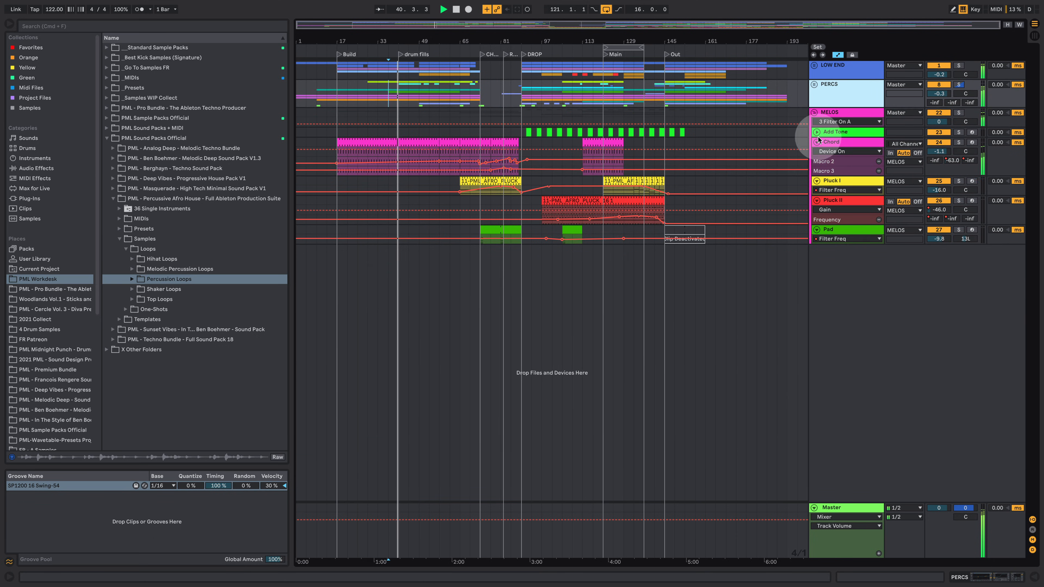
{"action": "left_click", "coordinate": [815, 111]}
{"action": "left_click", "coordinate": [816, 112]}
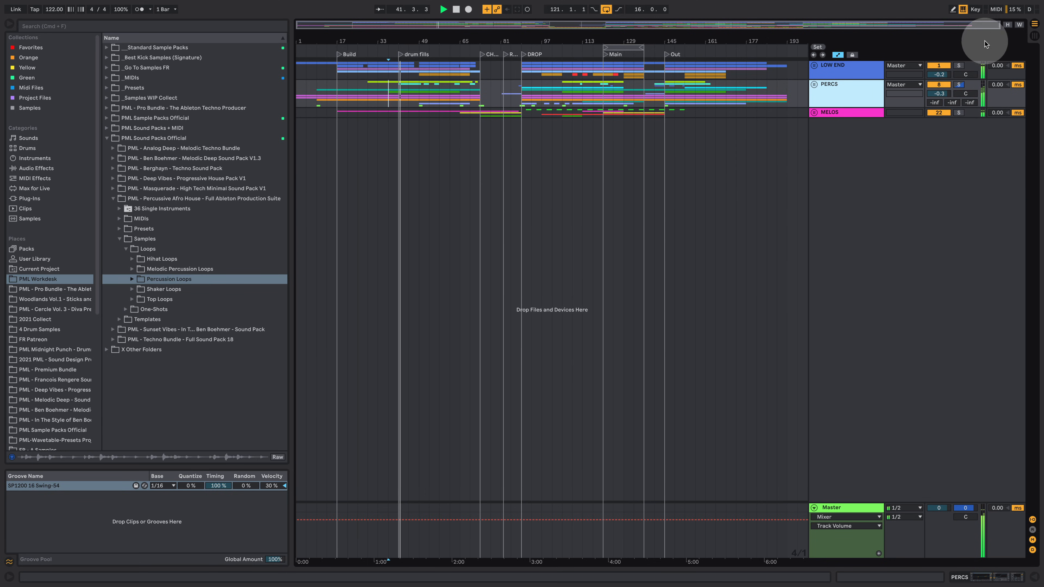
- Unfold the MELOS, PERCS and LOW END groups and hide the automation lanes across the arrangement
{"action": "left_click", "coordinate": [814, 113]}
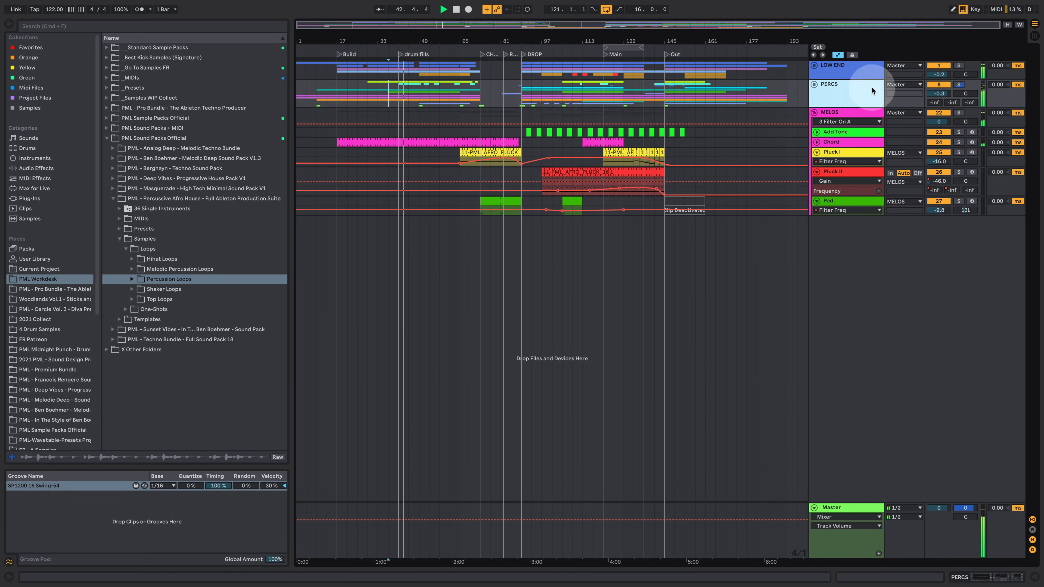
{"action": "left_click", "coordinate": [814, 85]}
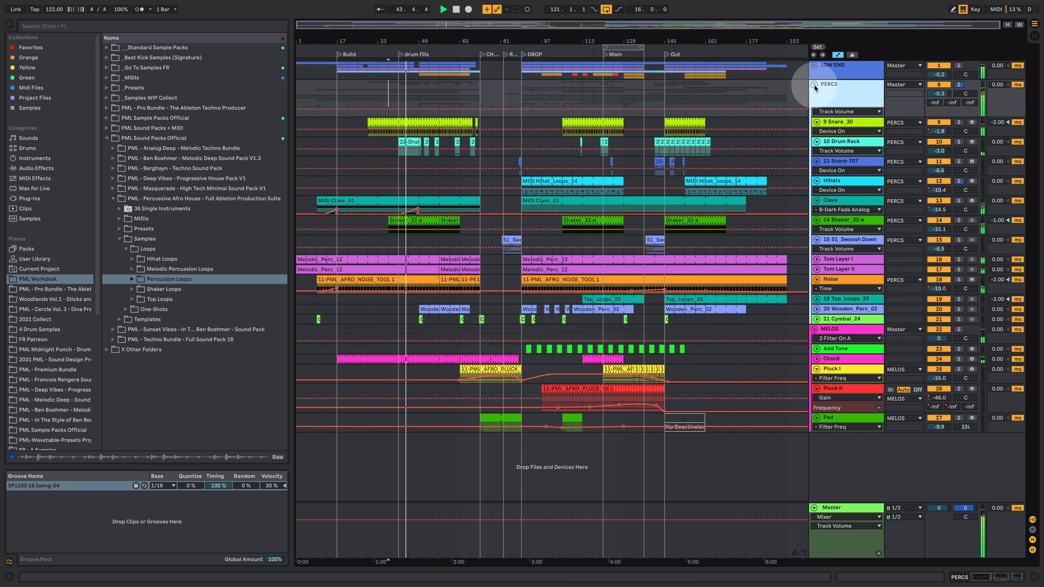
{"action": "left_click", "coordinate": [838, 55]}
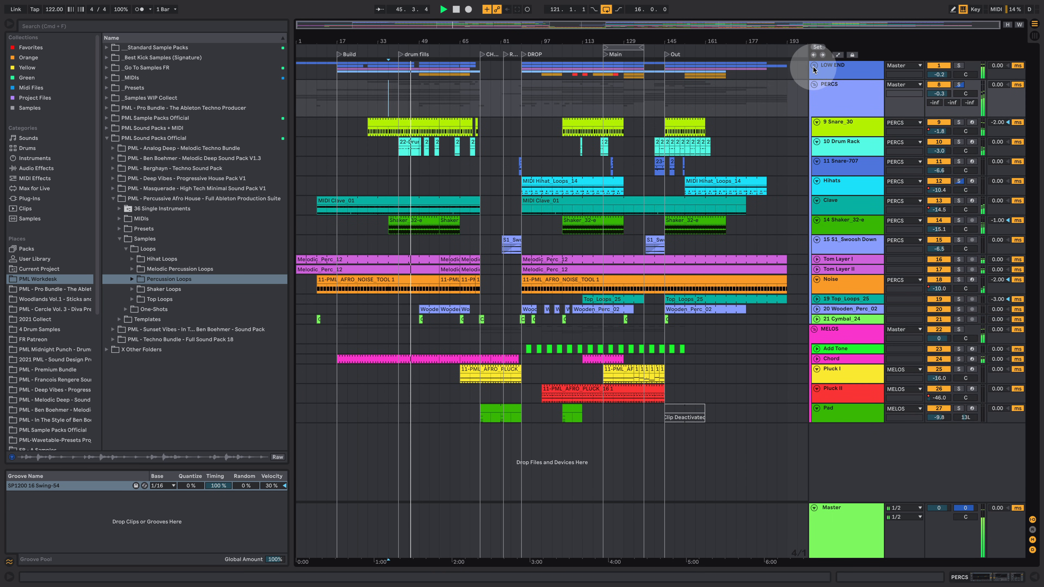
{"action": "left_click", "coordinate": [814, 66]}
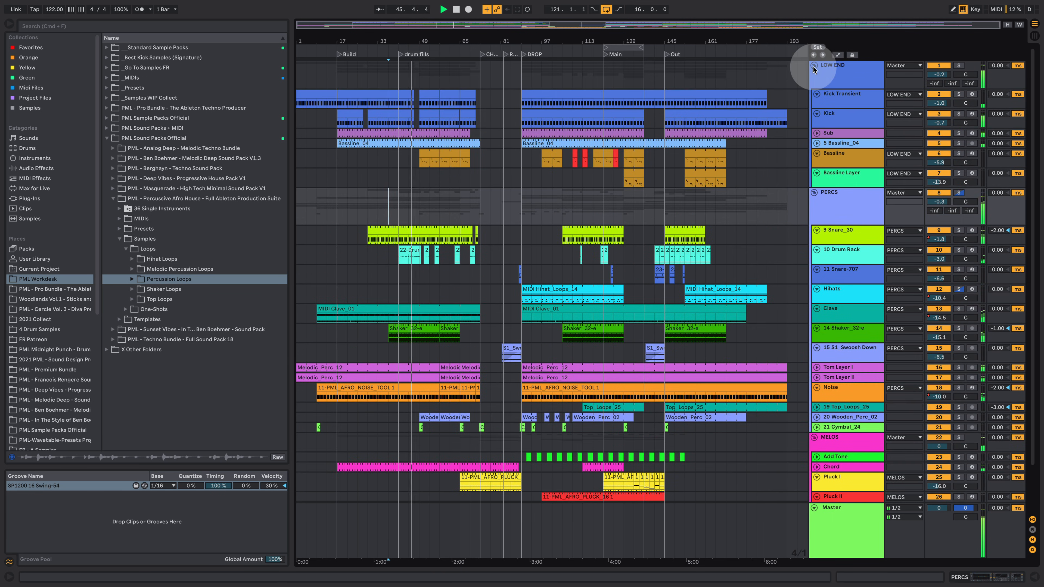
- Optimize the arrangement height and narrow the browser to give the timeline more width
{"action": "left_click", "coordinate": [1008, 24]}
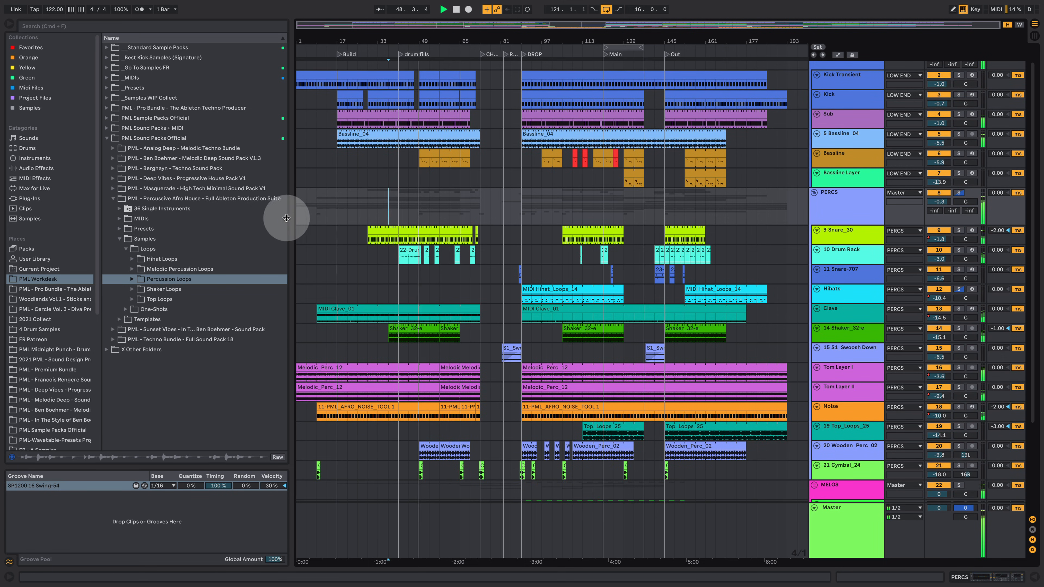
{"action": "left_click_drag", "start_coordinate": [286, 218], "coordinate": [209, 222]}
{"action": "left_click_drag", "start_coordinate": [401, 40], "coordinate": [473, 21]}
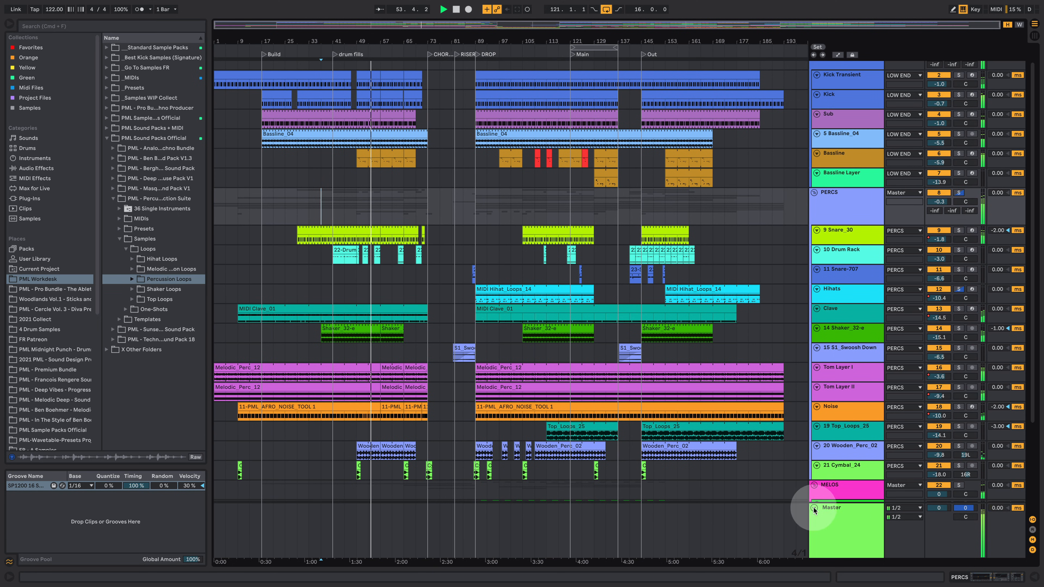
- Unfold the MELOS group and move playback to the Main locator
{"action": "left_click", "coordinate": [814, 485]}
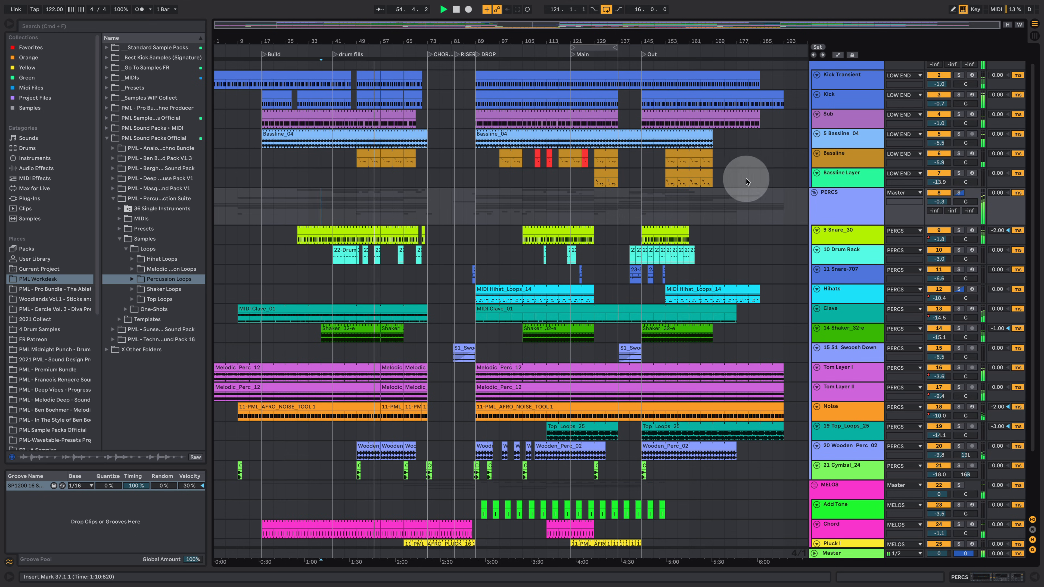
{"action": "left_click", "coordinate": [573, 54]}
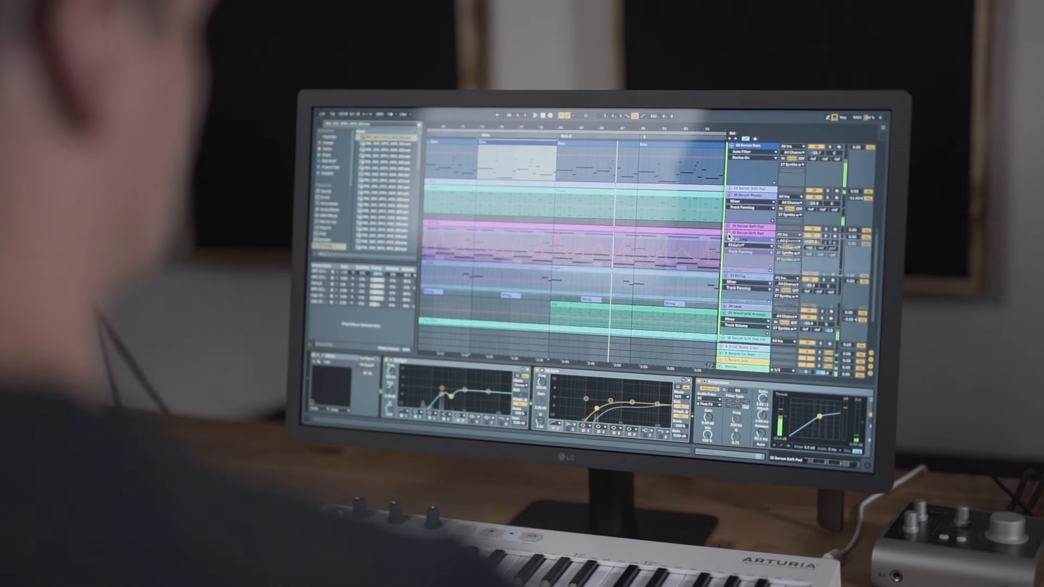
{"action": "left_click", "coordinate": [706, 250]}
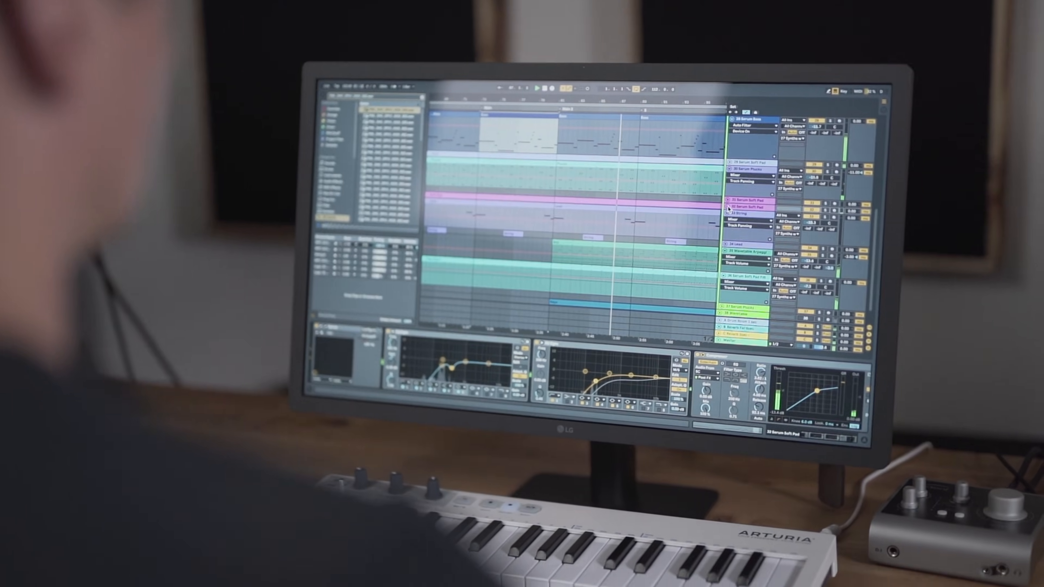